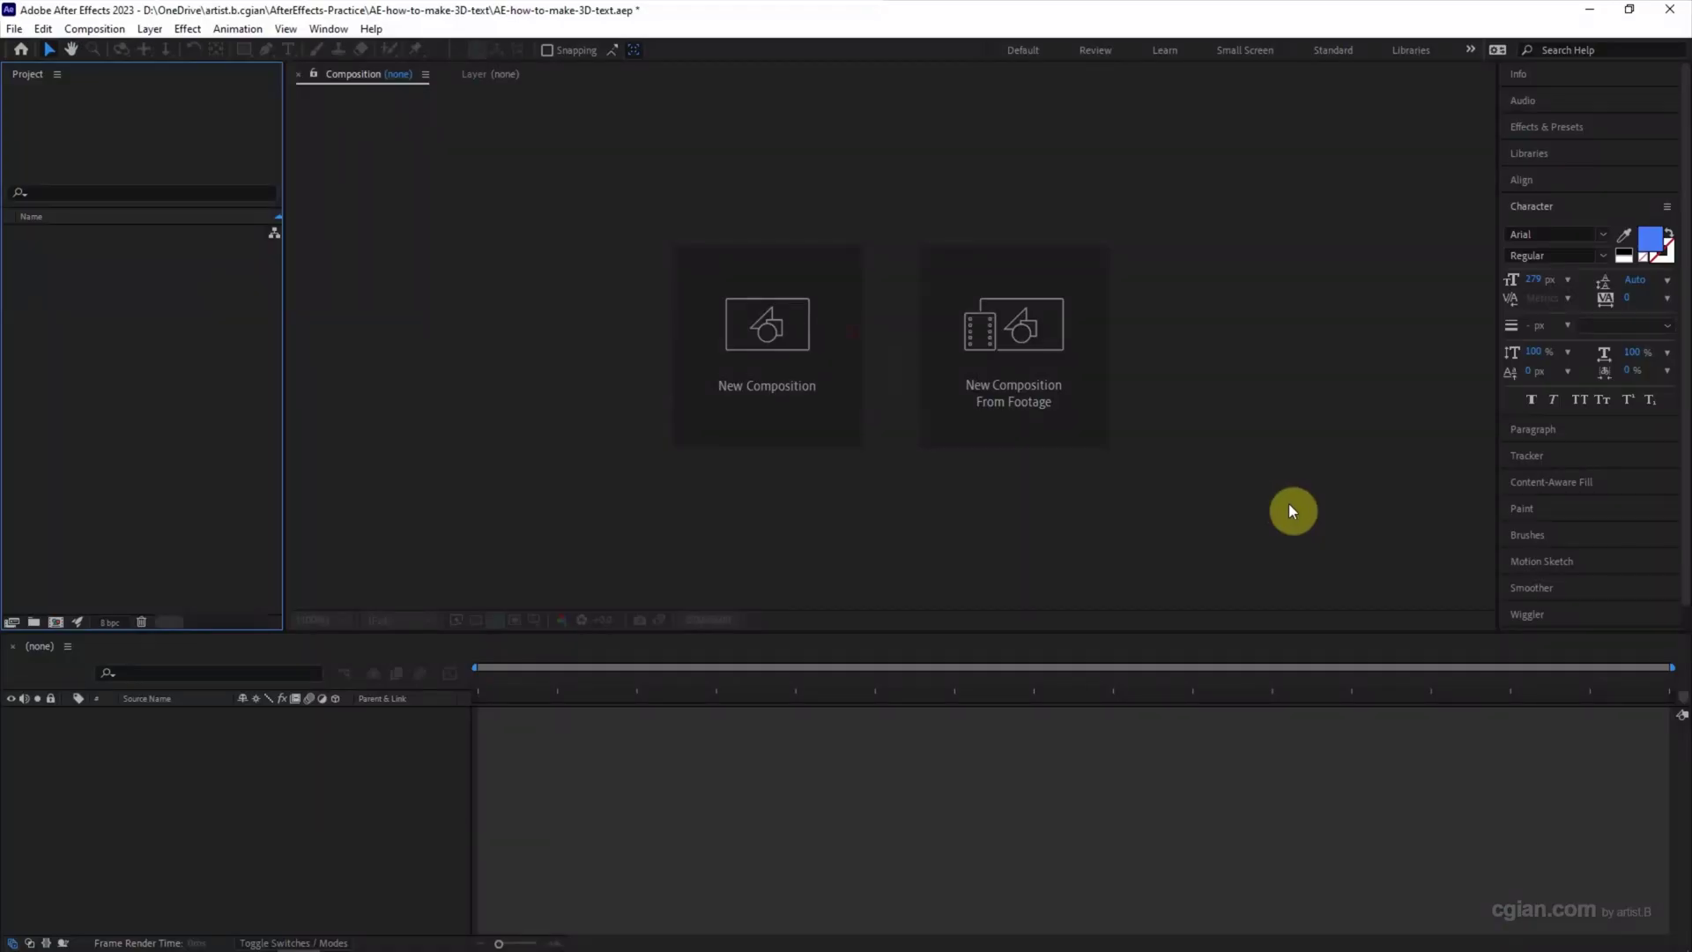
Step: Create a 1920x1080, 29.97 fps composition 'How to make 3D text' using the Cinema 4D renderer
click(784, 399)
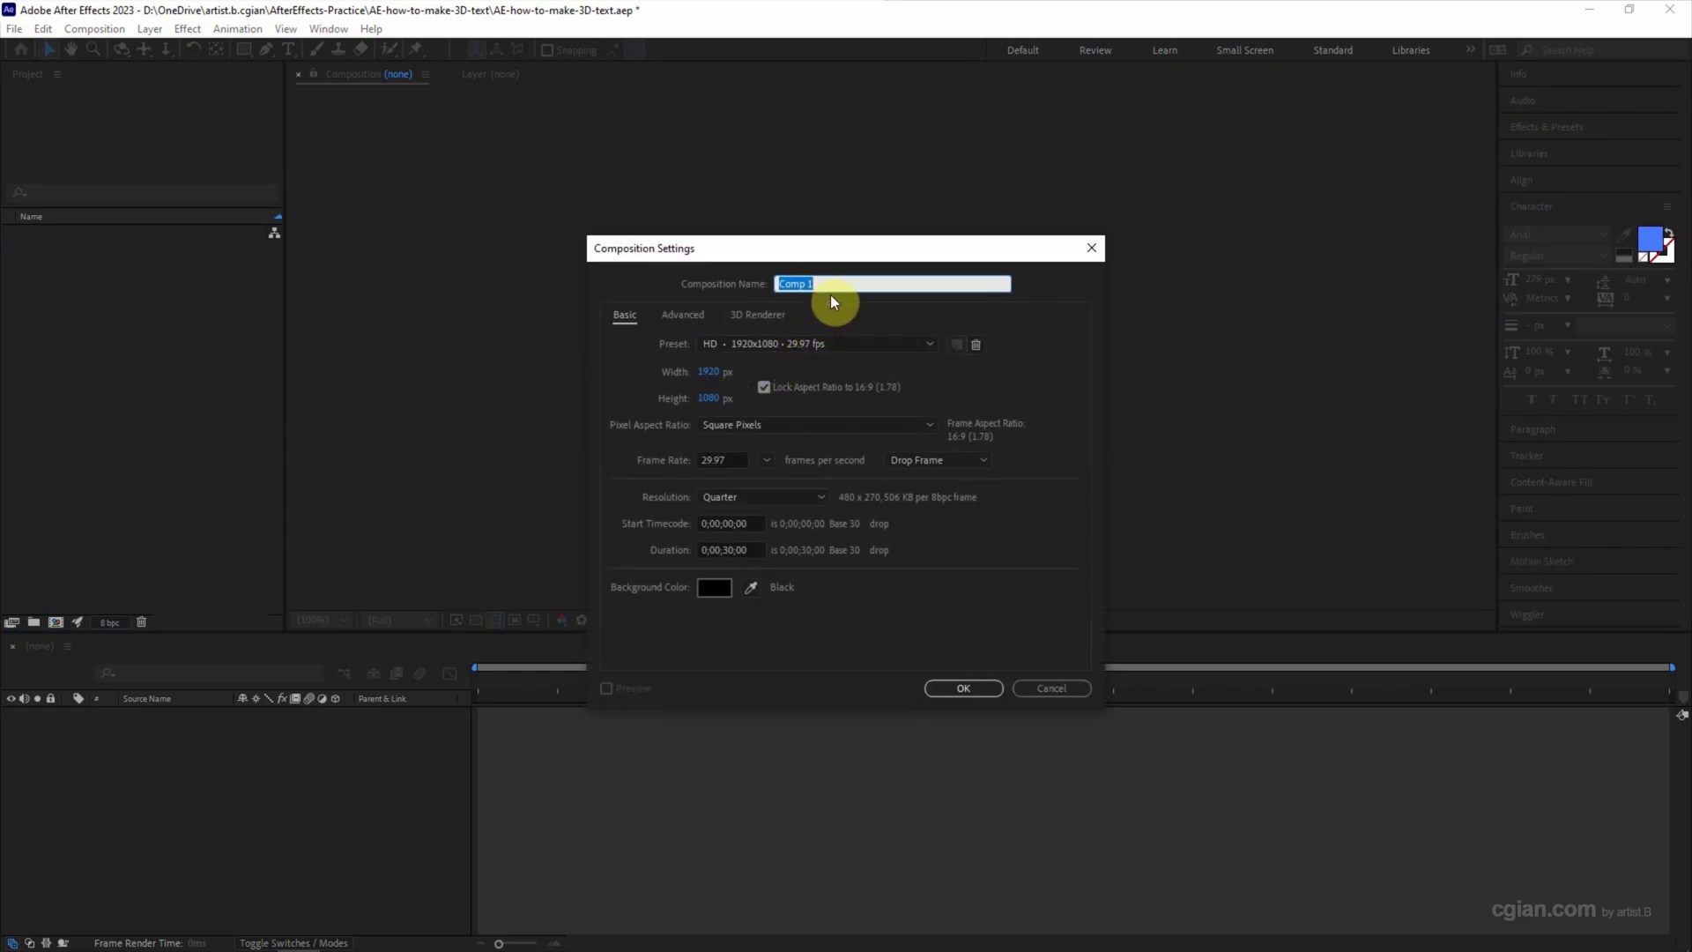
text(How to make)
click(769, 318)
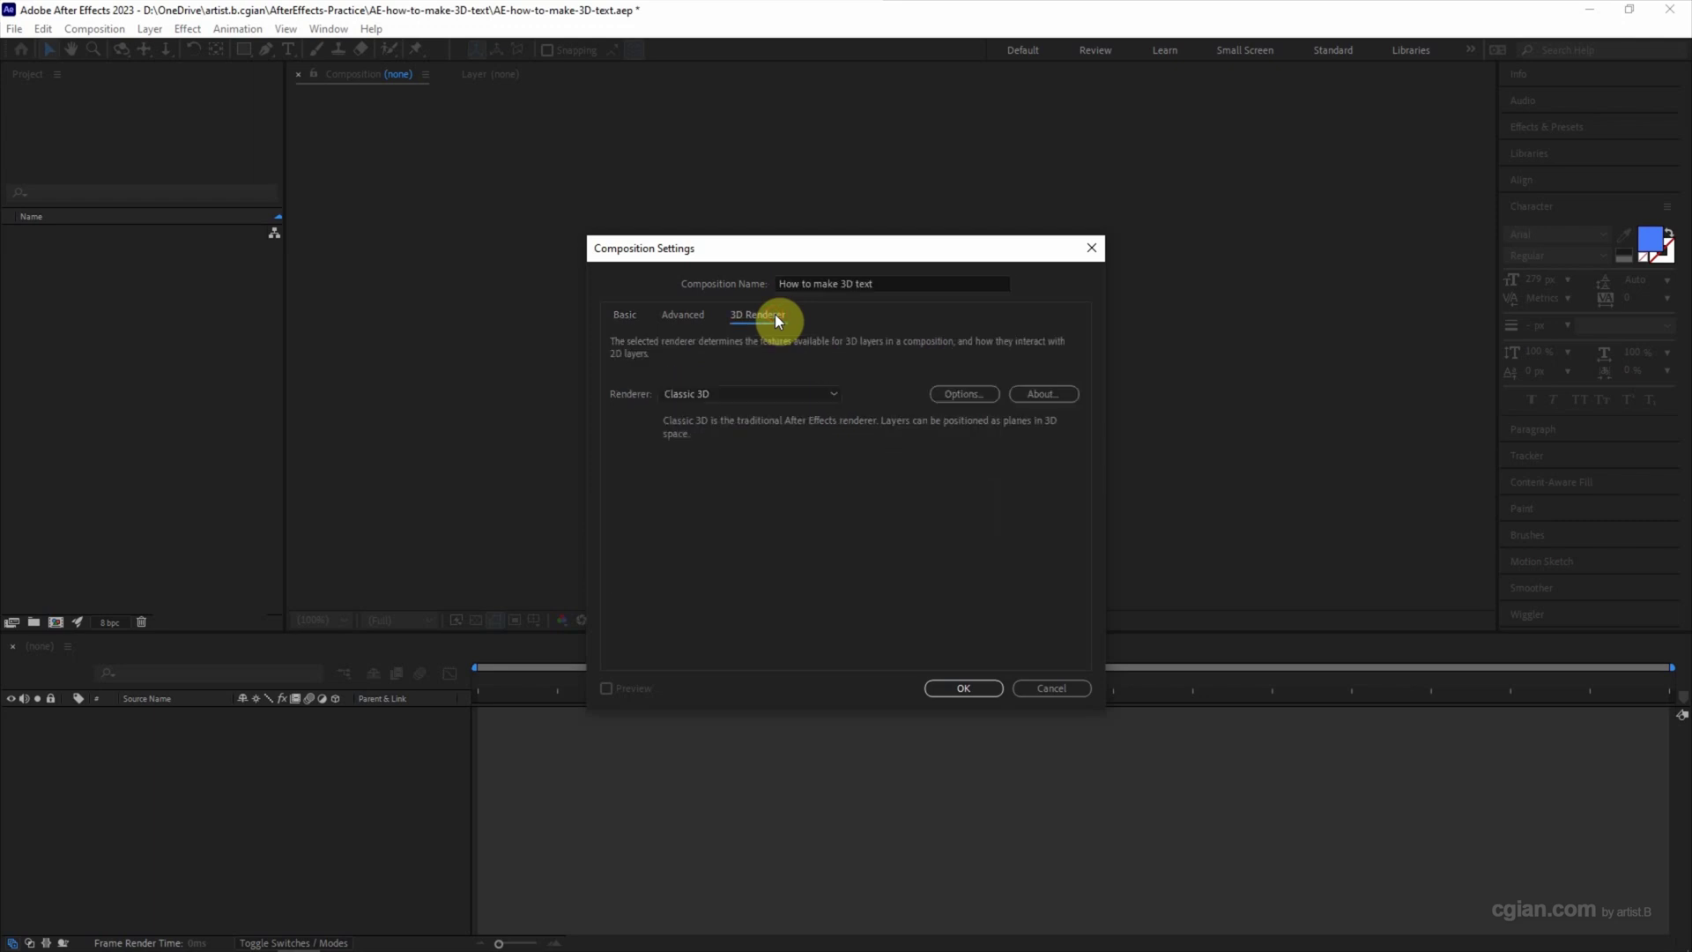
click(821, 391)
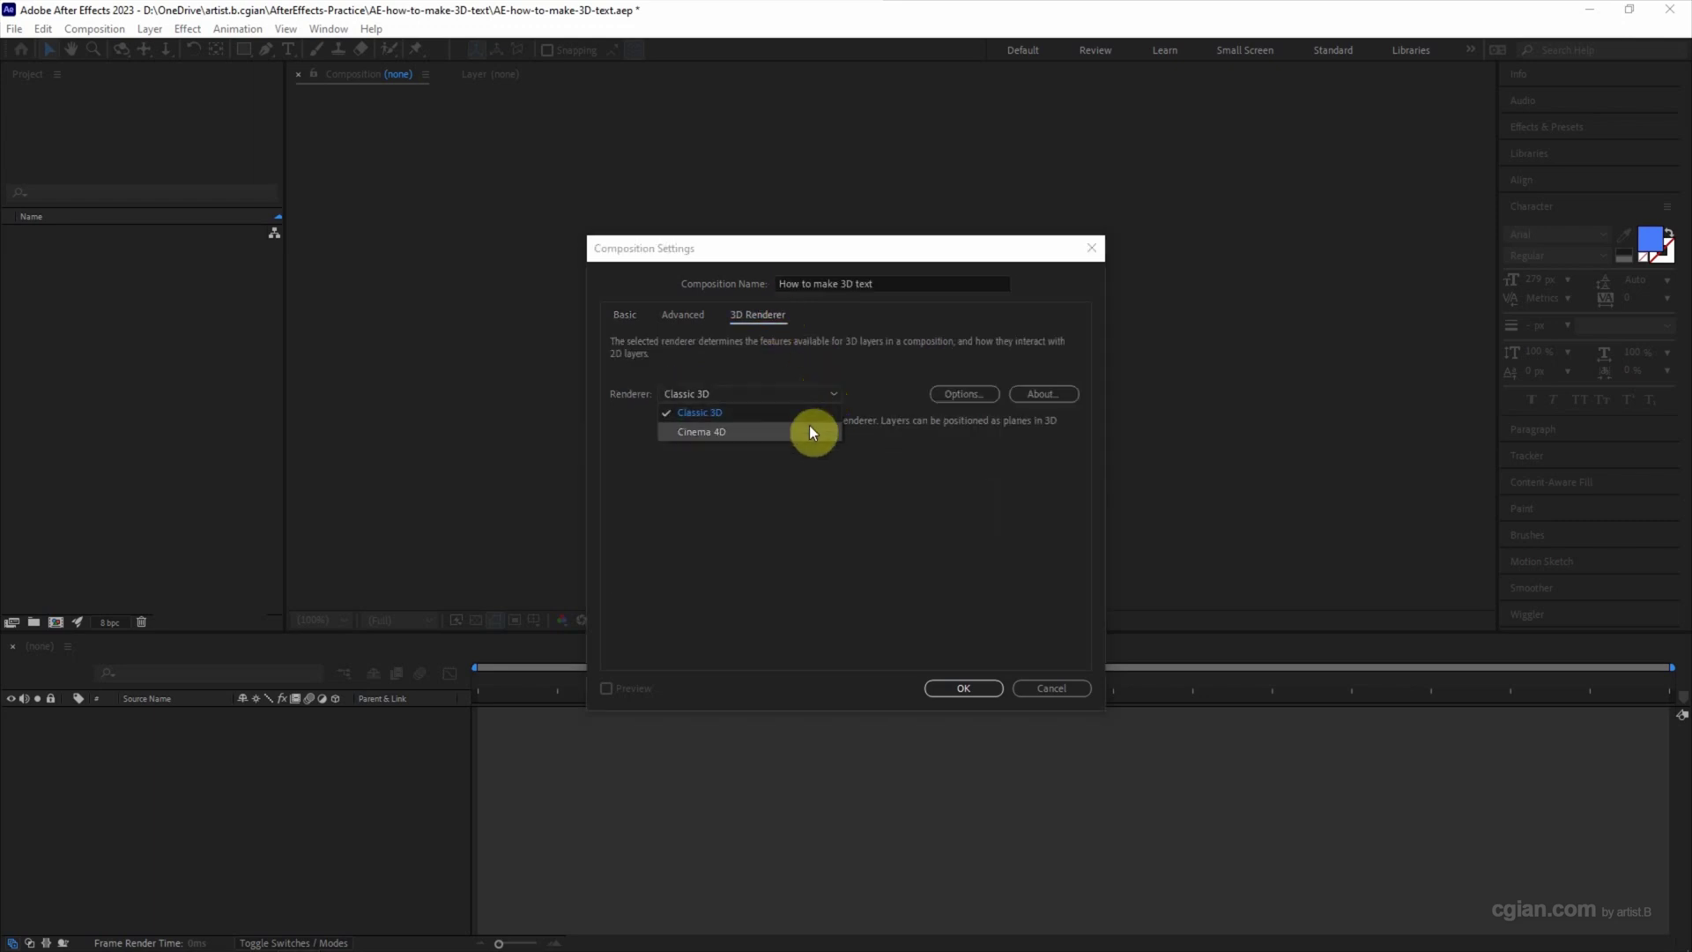
click(811, 432)
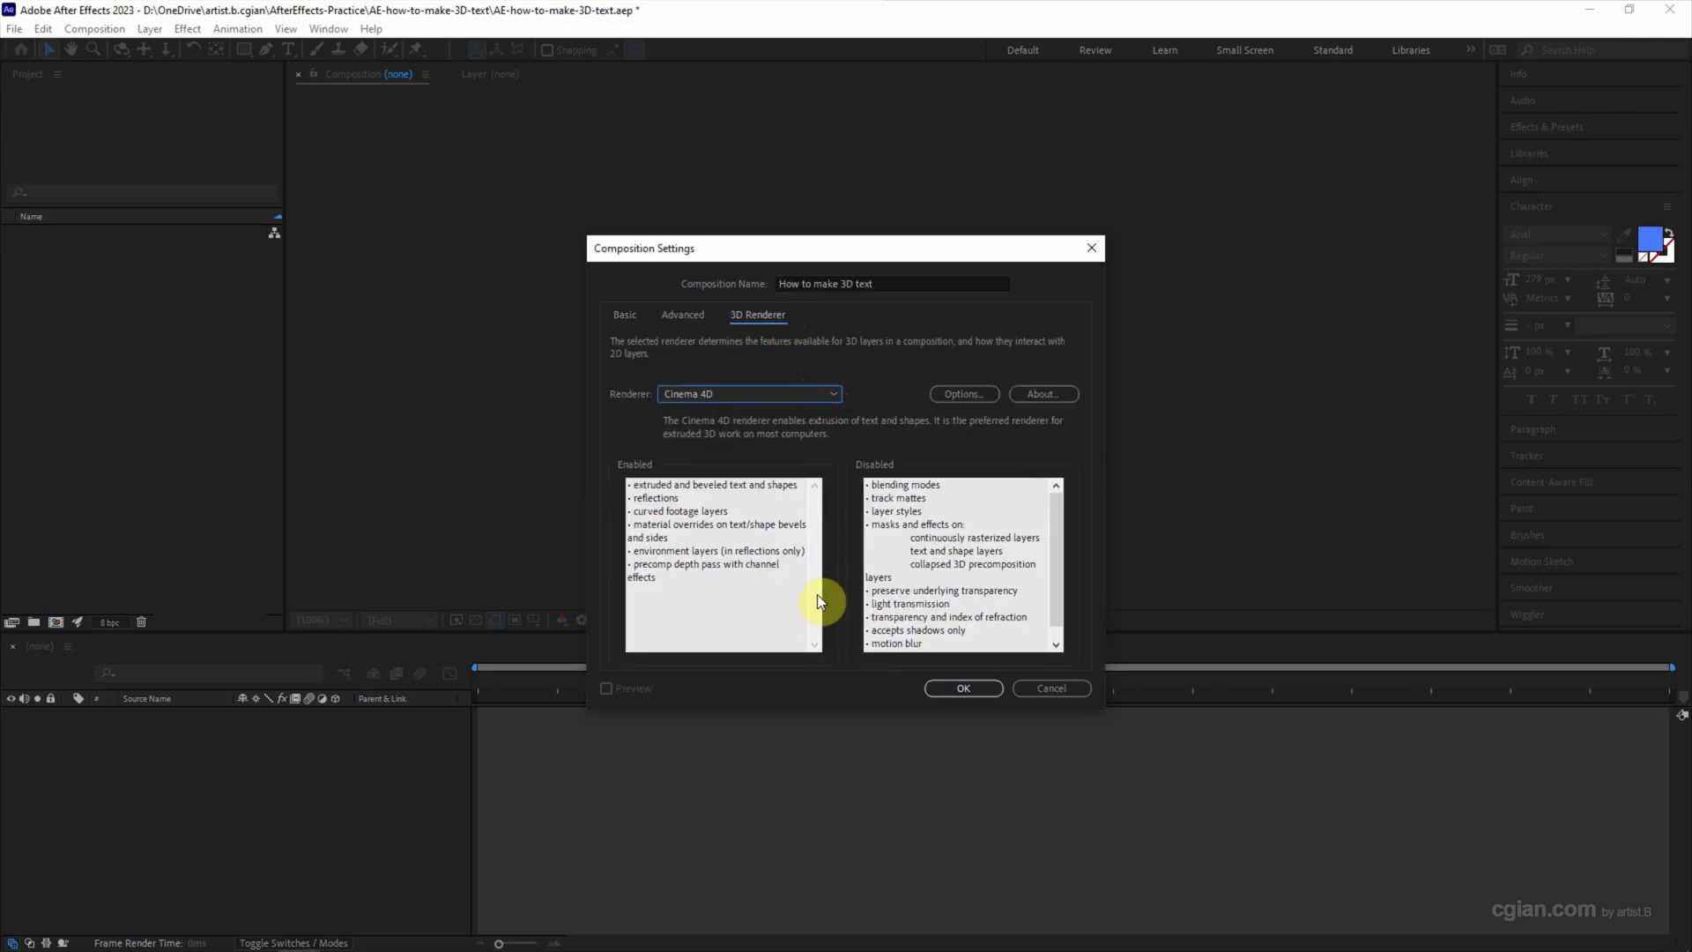
click(986, 693)
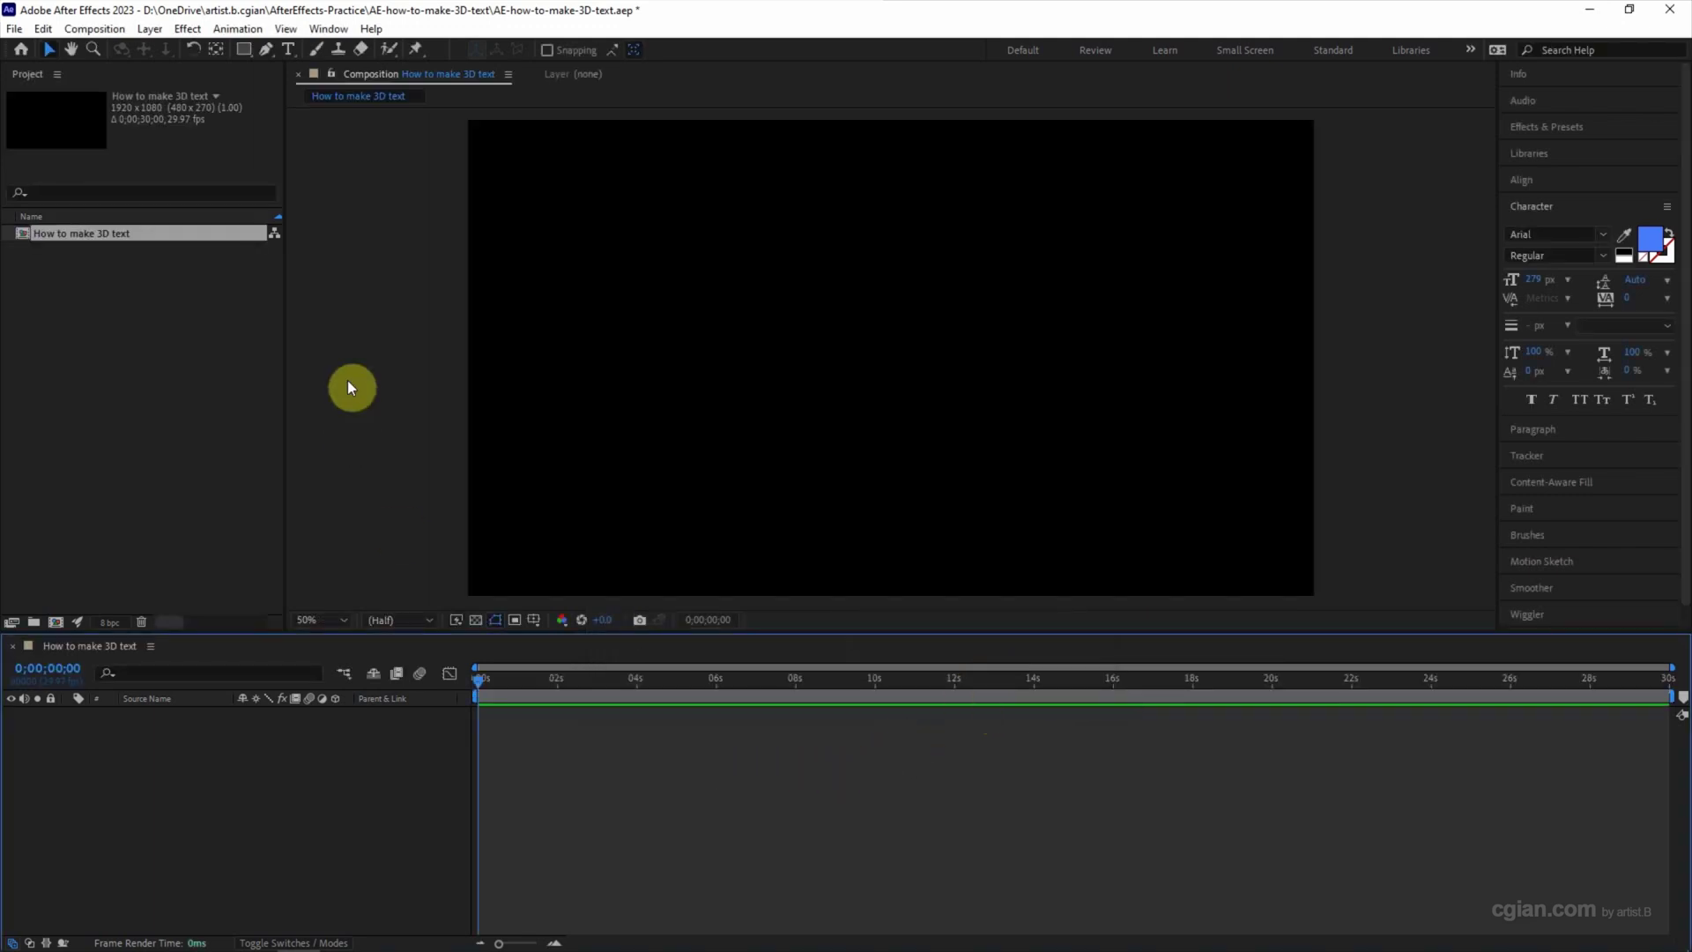
Step: Add a new text layer reading 'Text' near the centre of the composition
click(291, 51)
click(776, 335)
key(Escape)
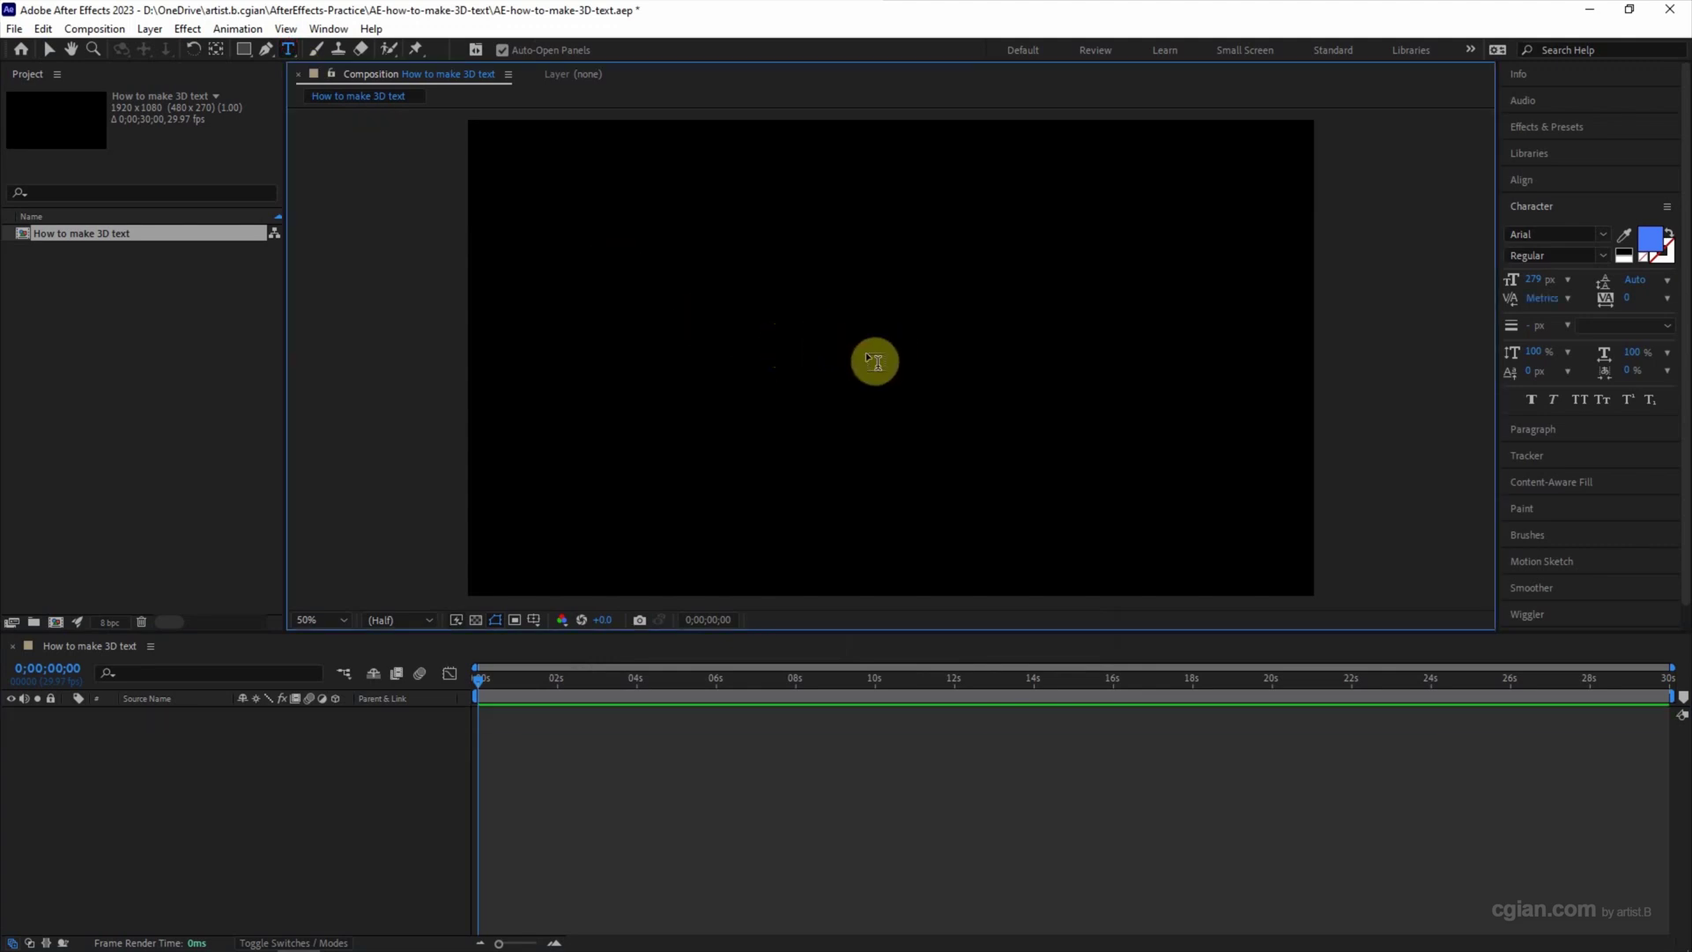
right_click(293, 744)
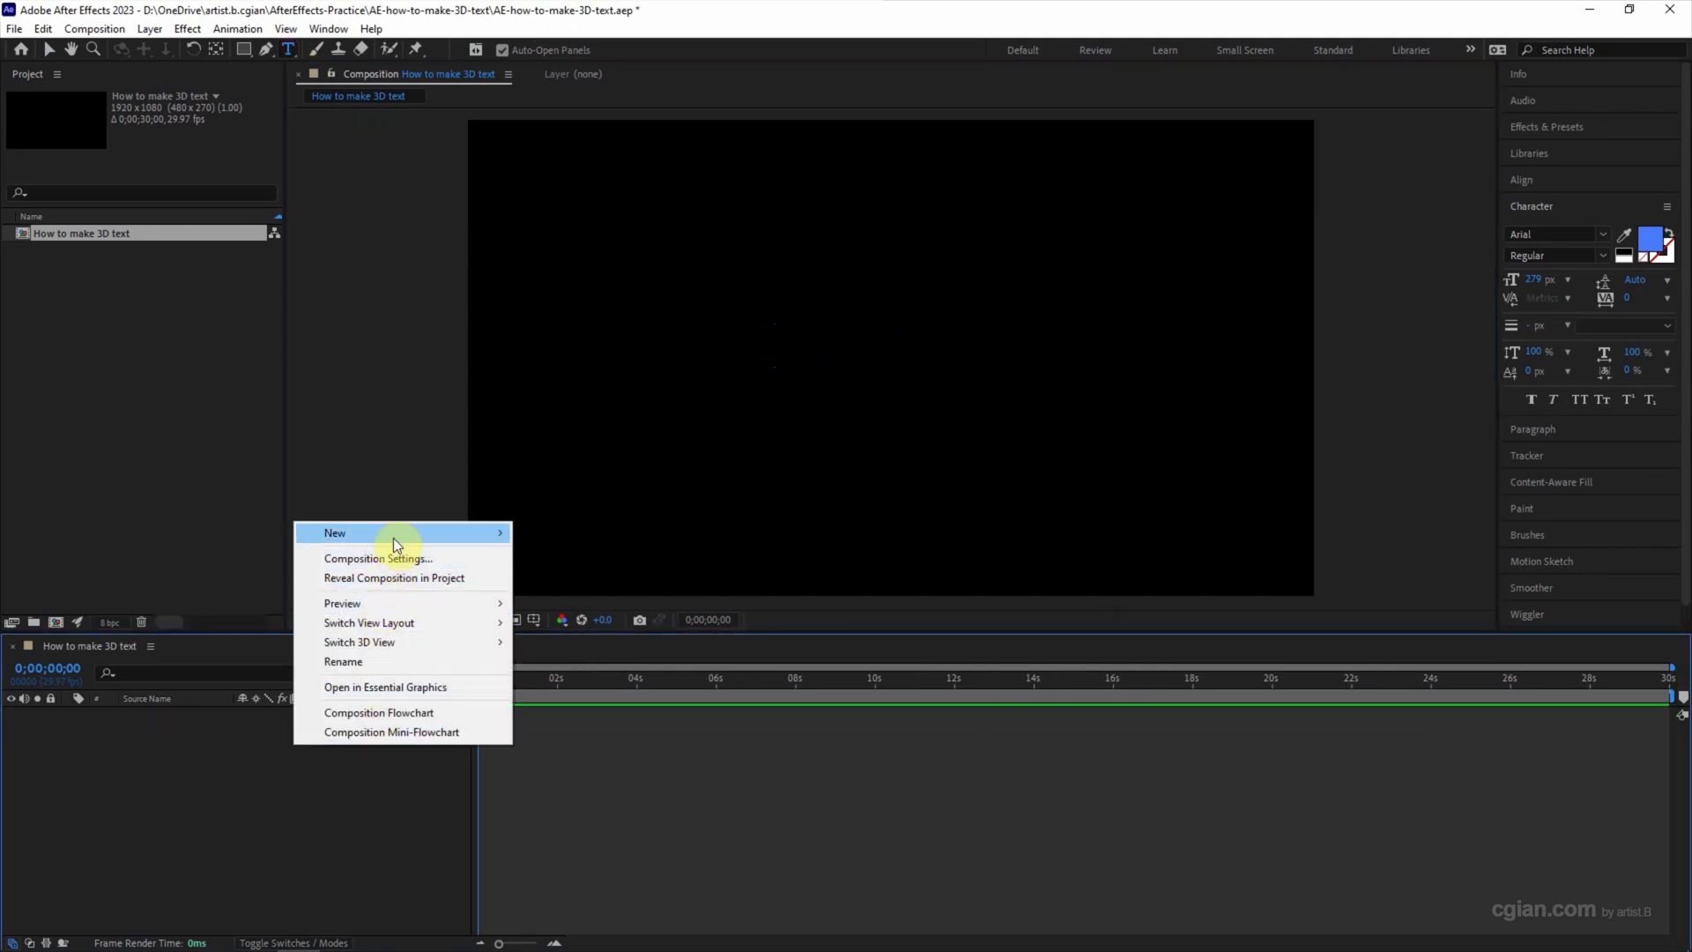
mouse_move(393, 534)
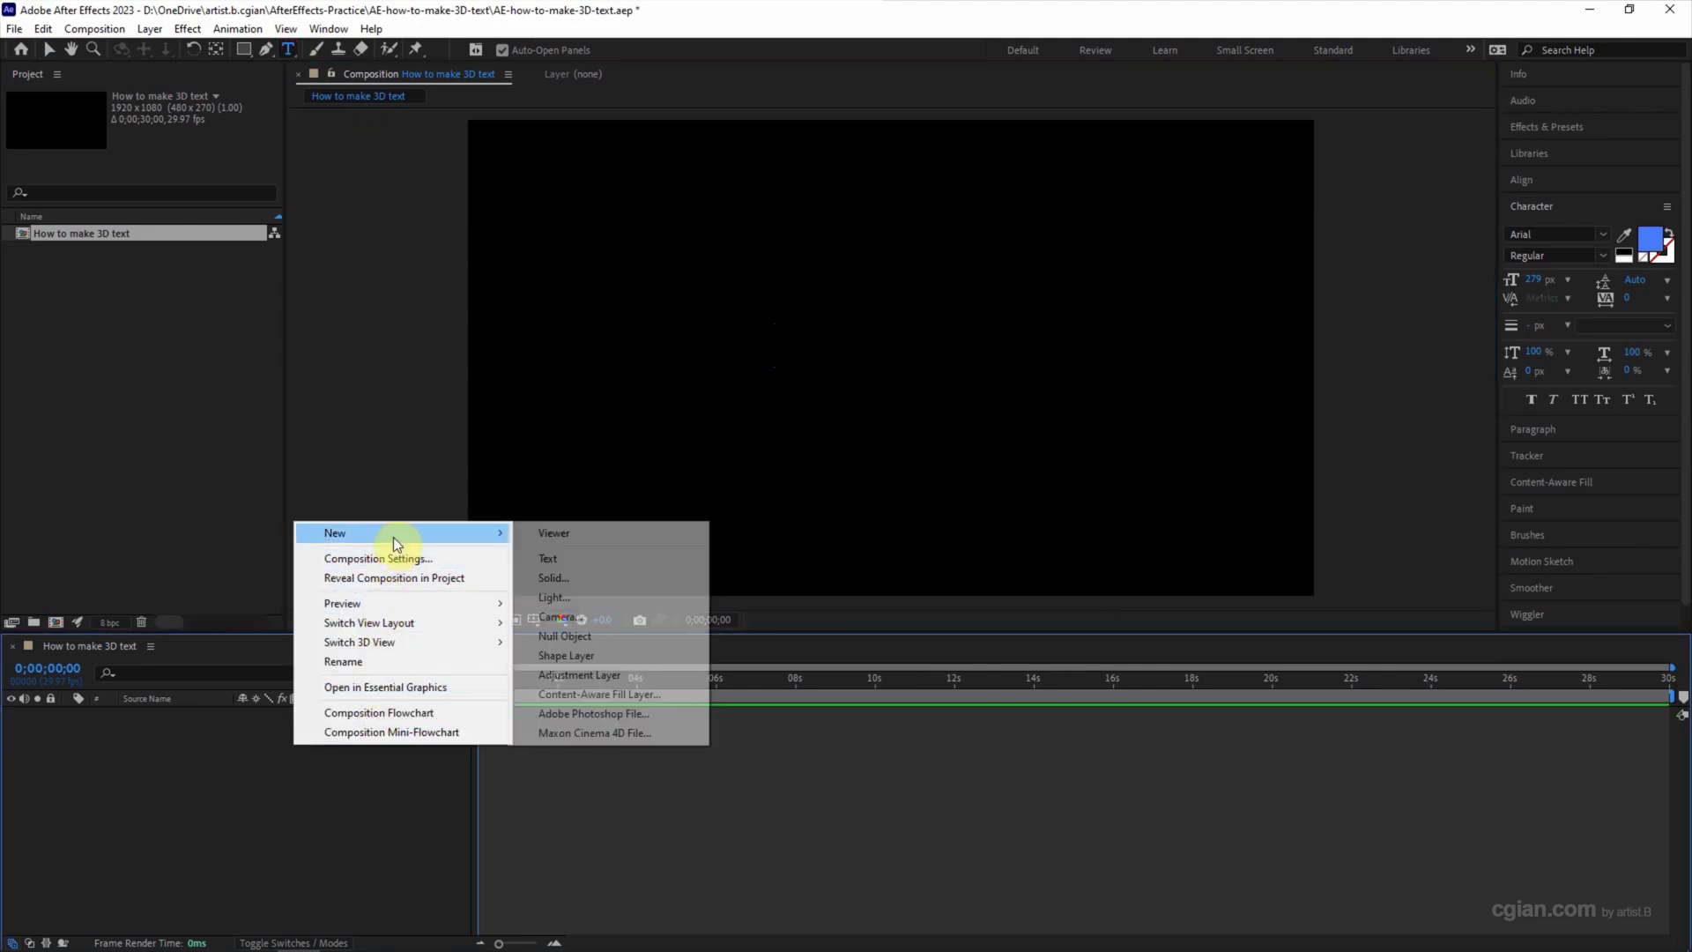
click(573, 557)
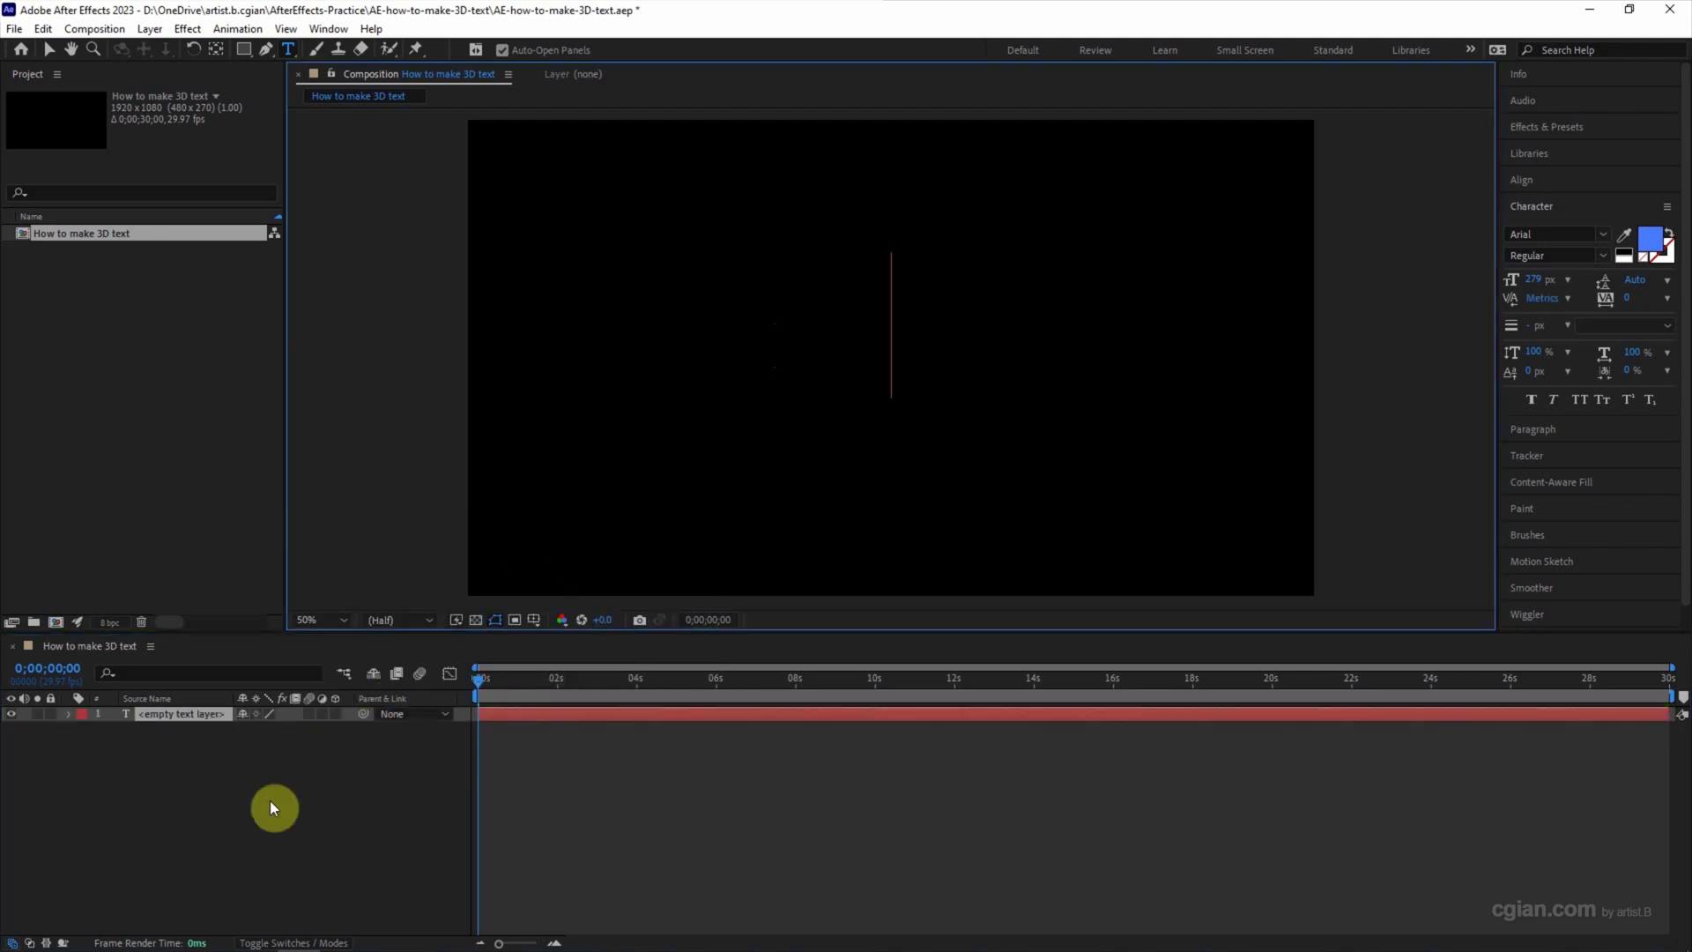
text(Text)
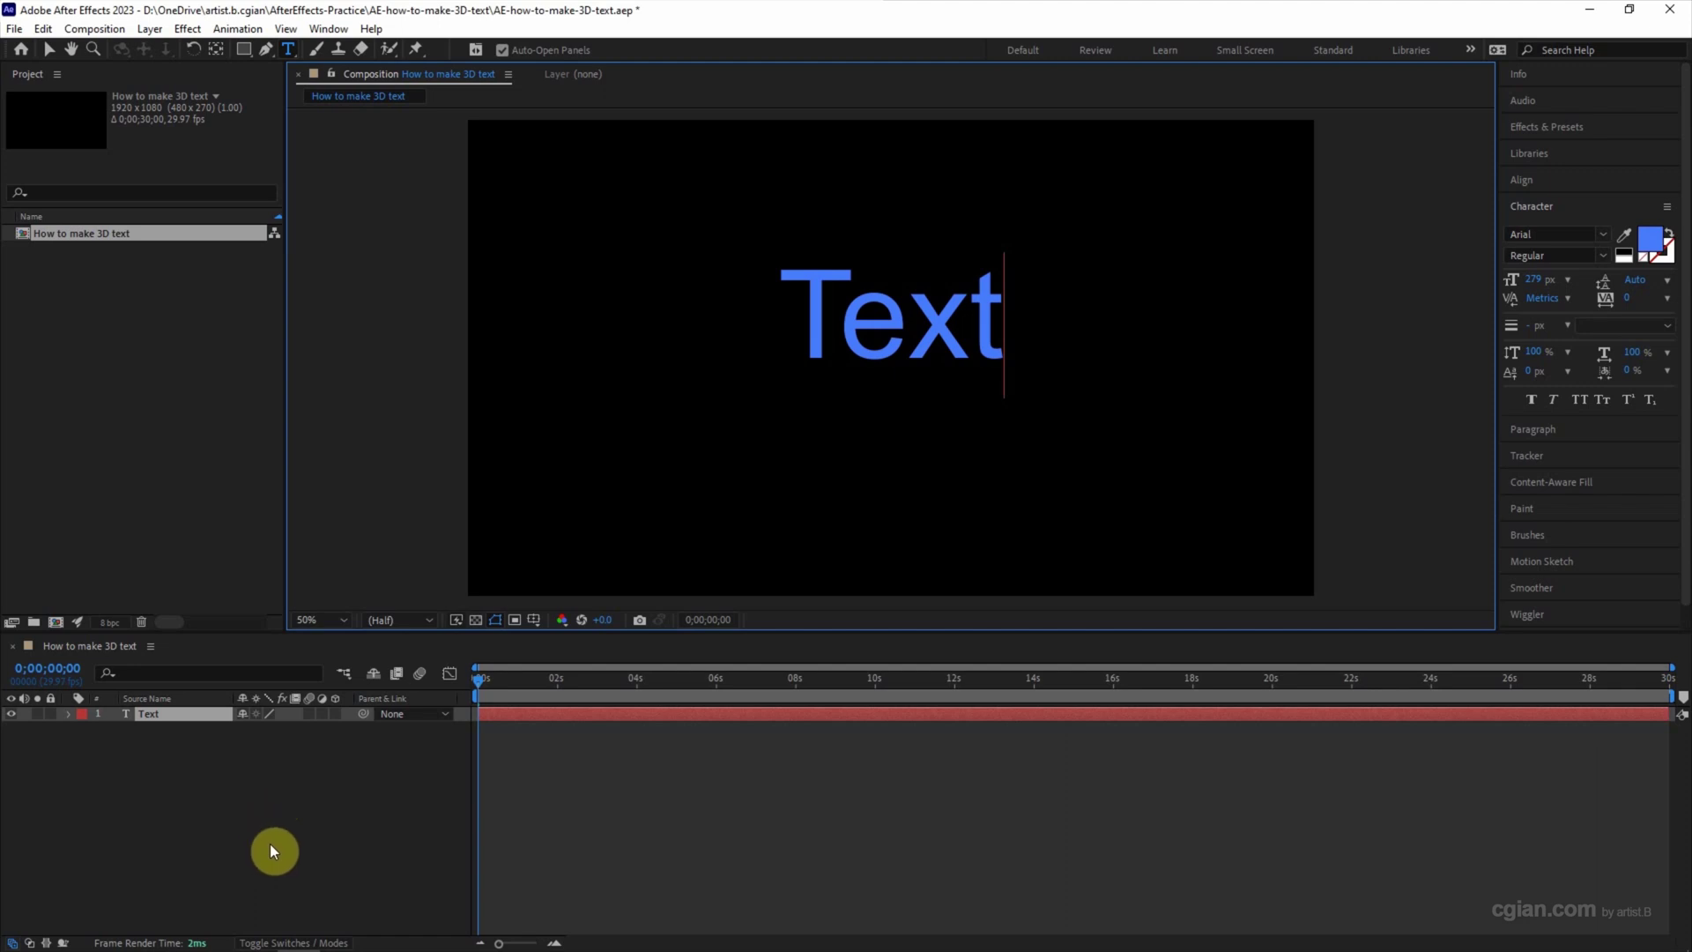
click(48, 51)
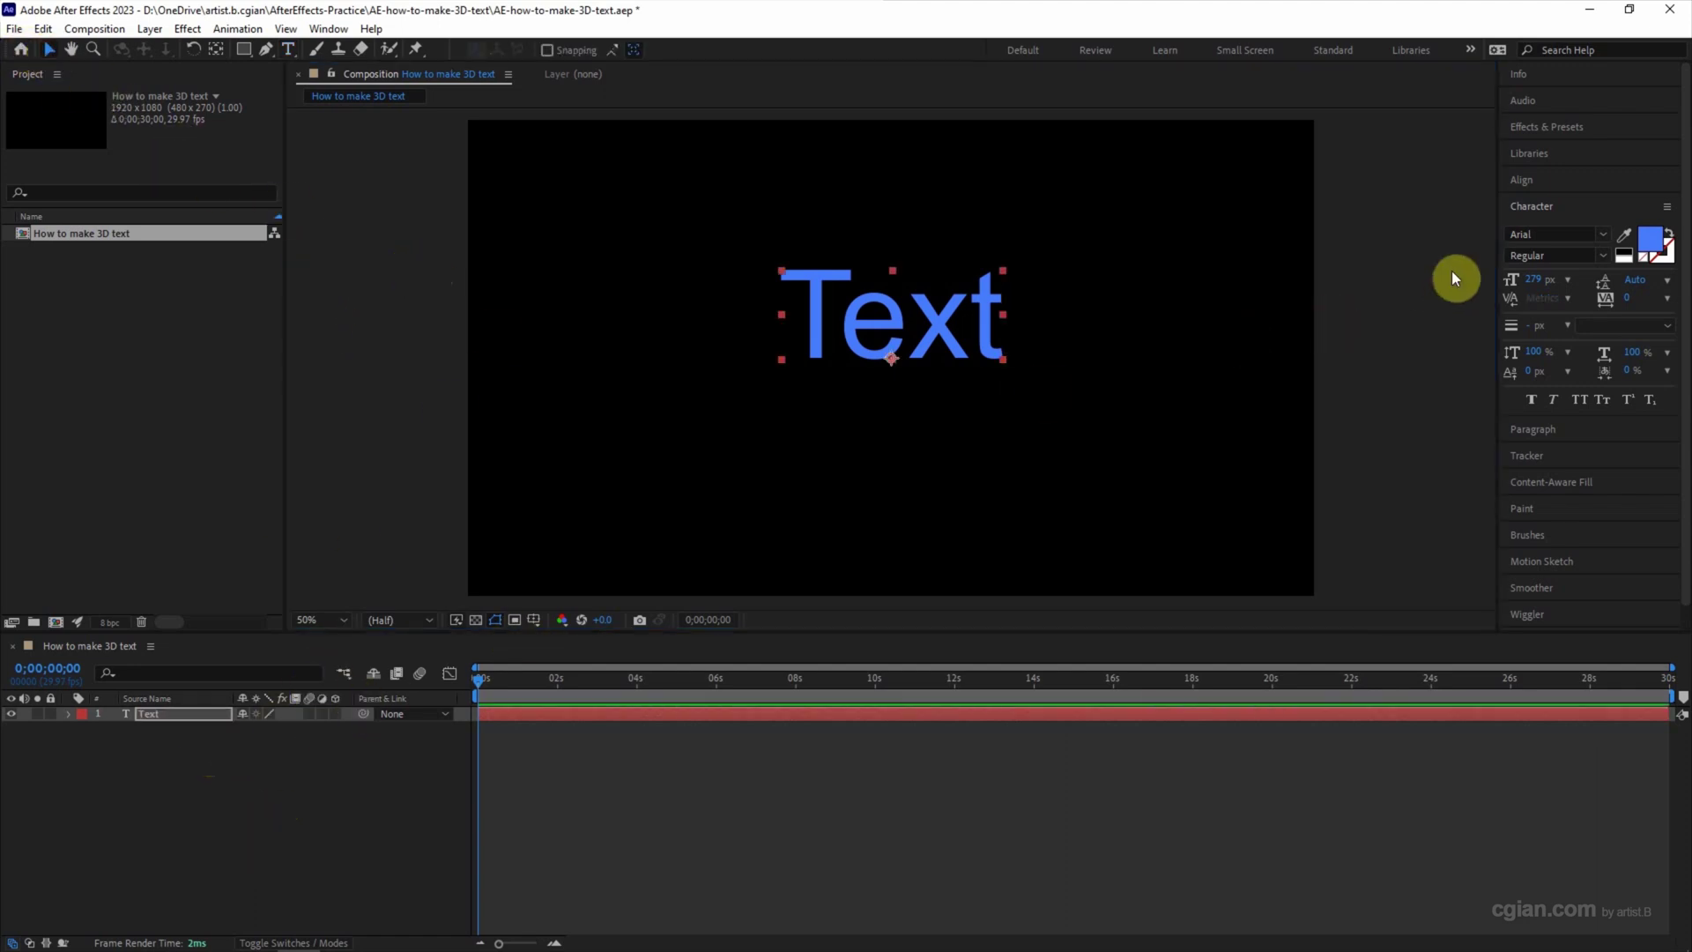
Step: Change the text fill from blue to pink and the font to Calibri Bold
click(1650, 242)
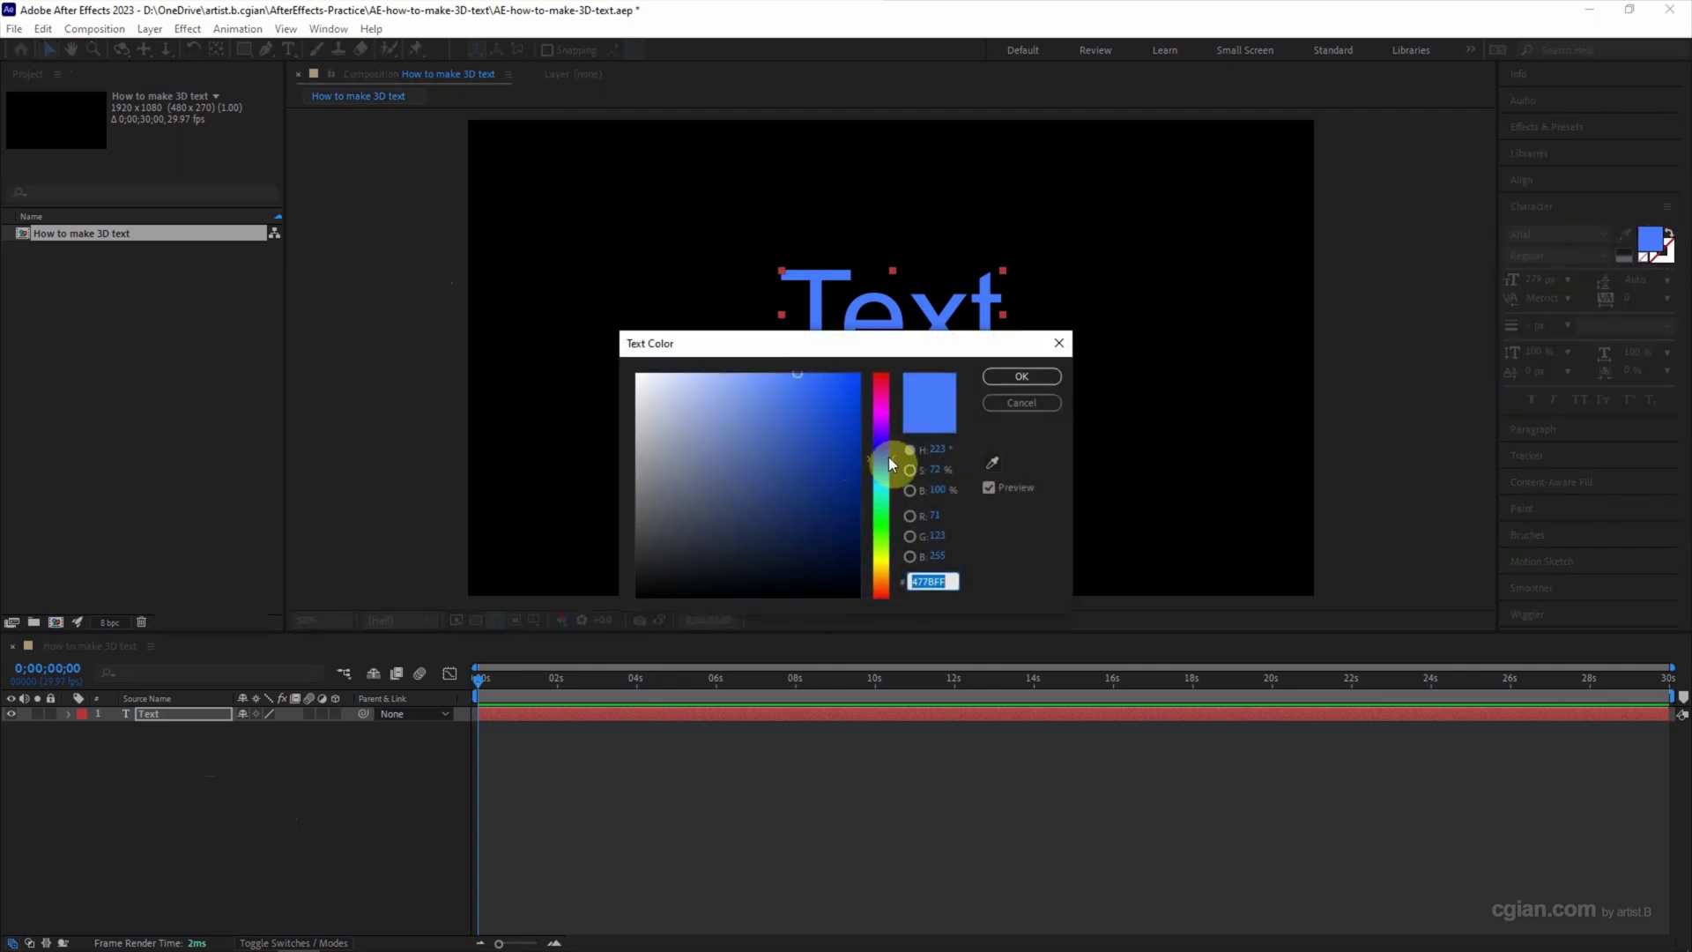
drag(889, 457, 888, 407)
click(1023, 377)
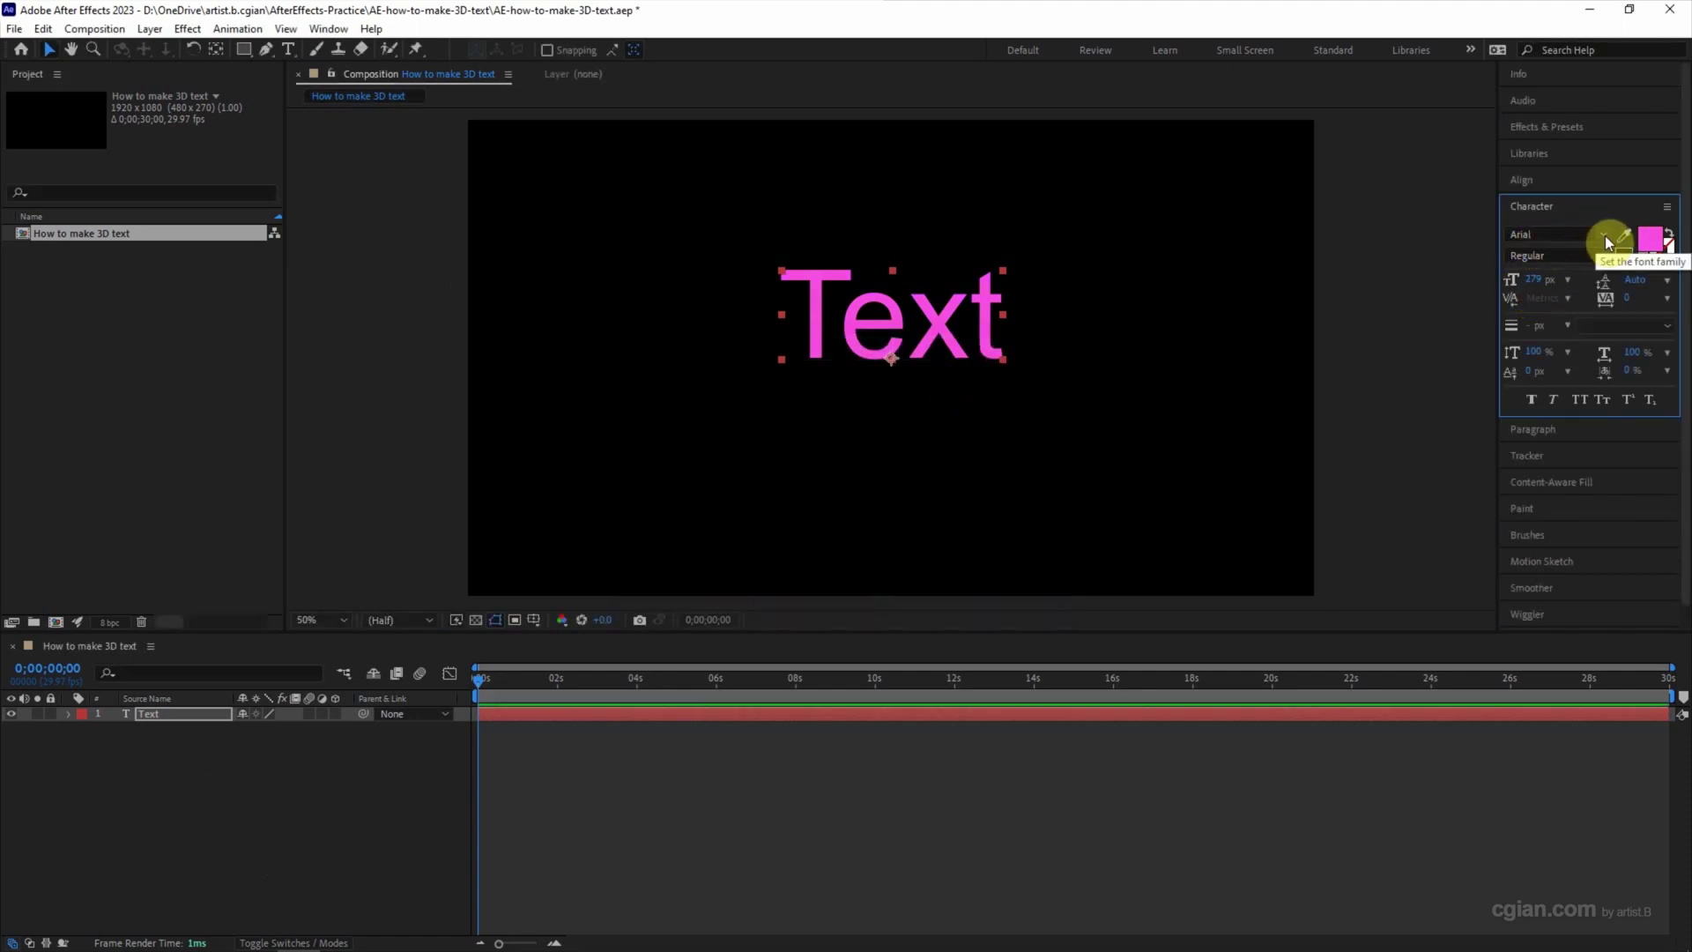
click(1604, 236)
scroll(1498, 341, up, 2)
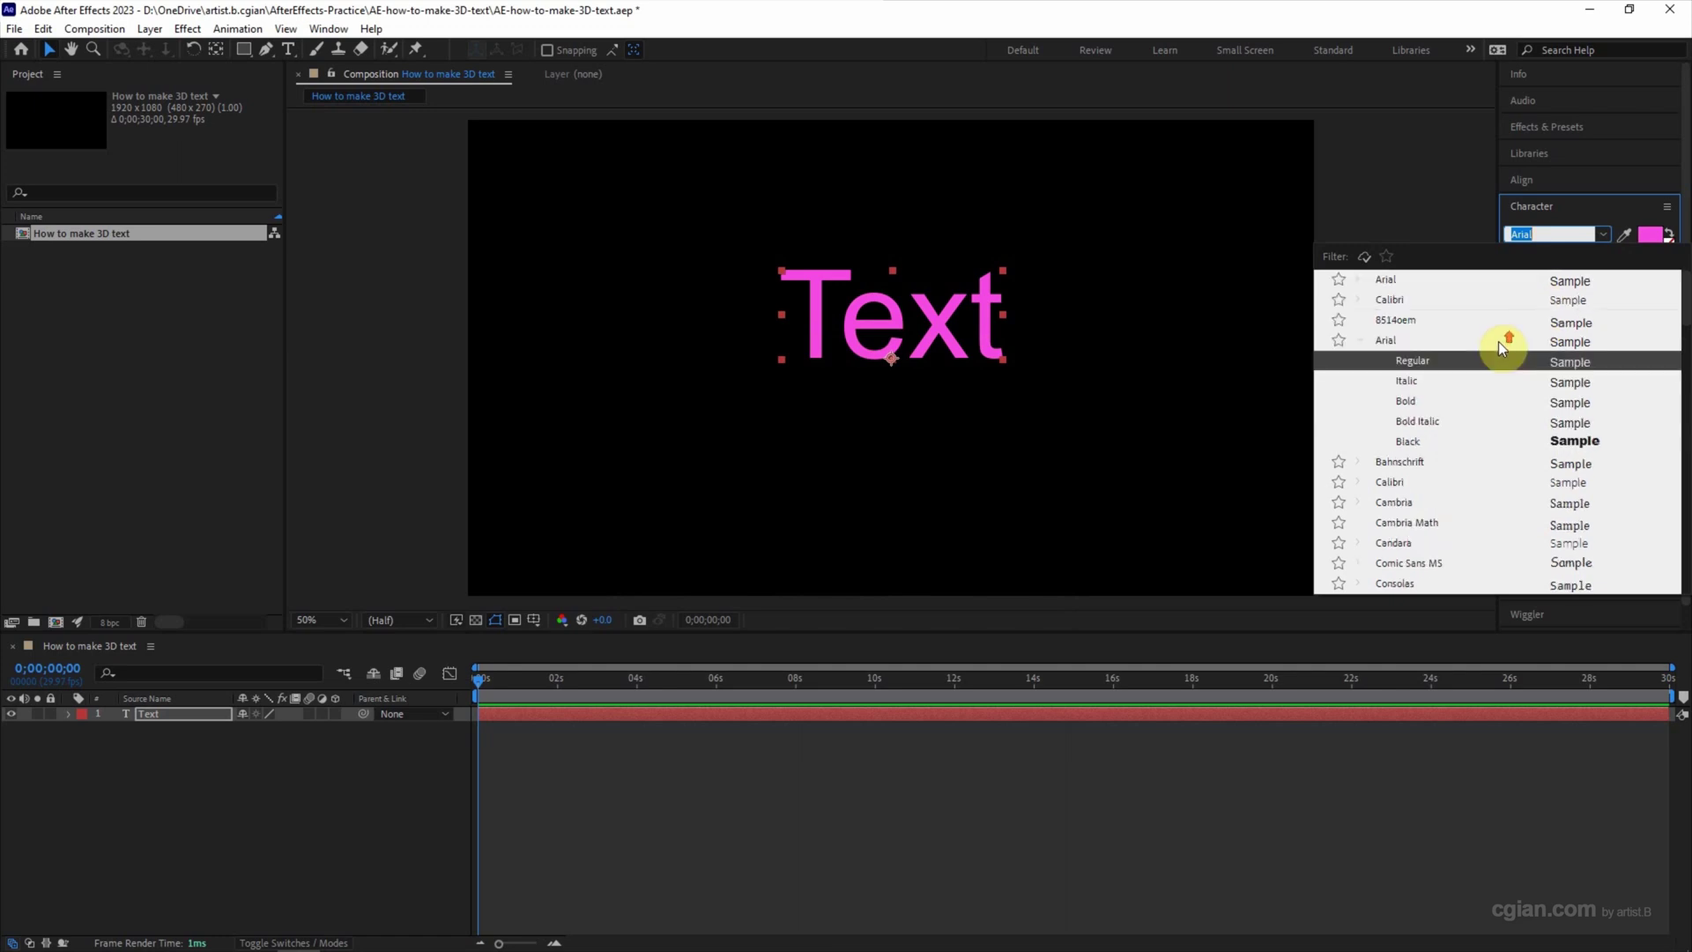
click(1451, 303)
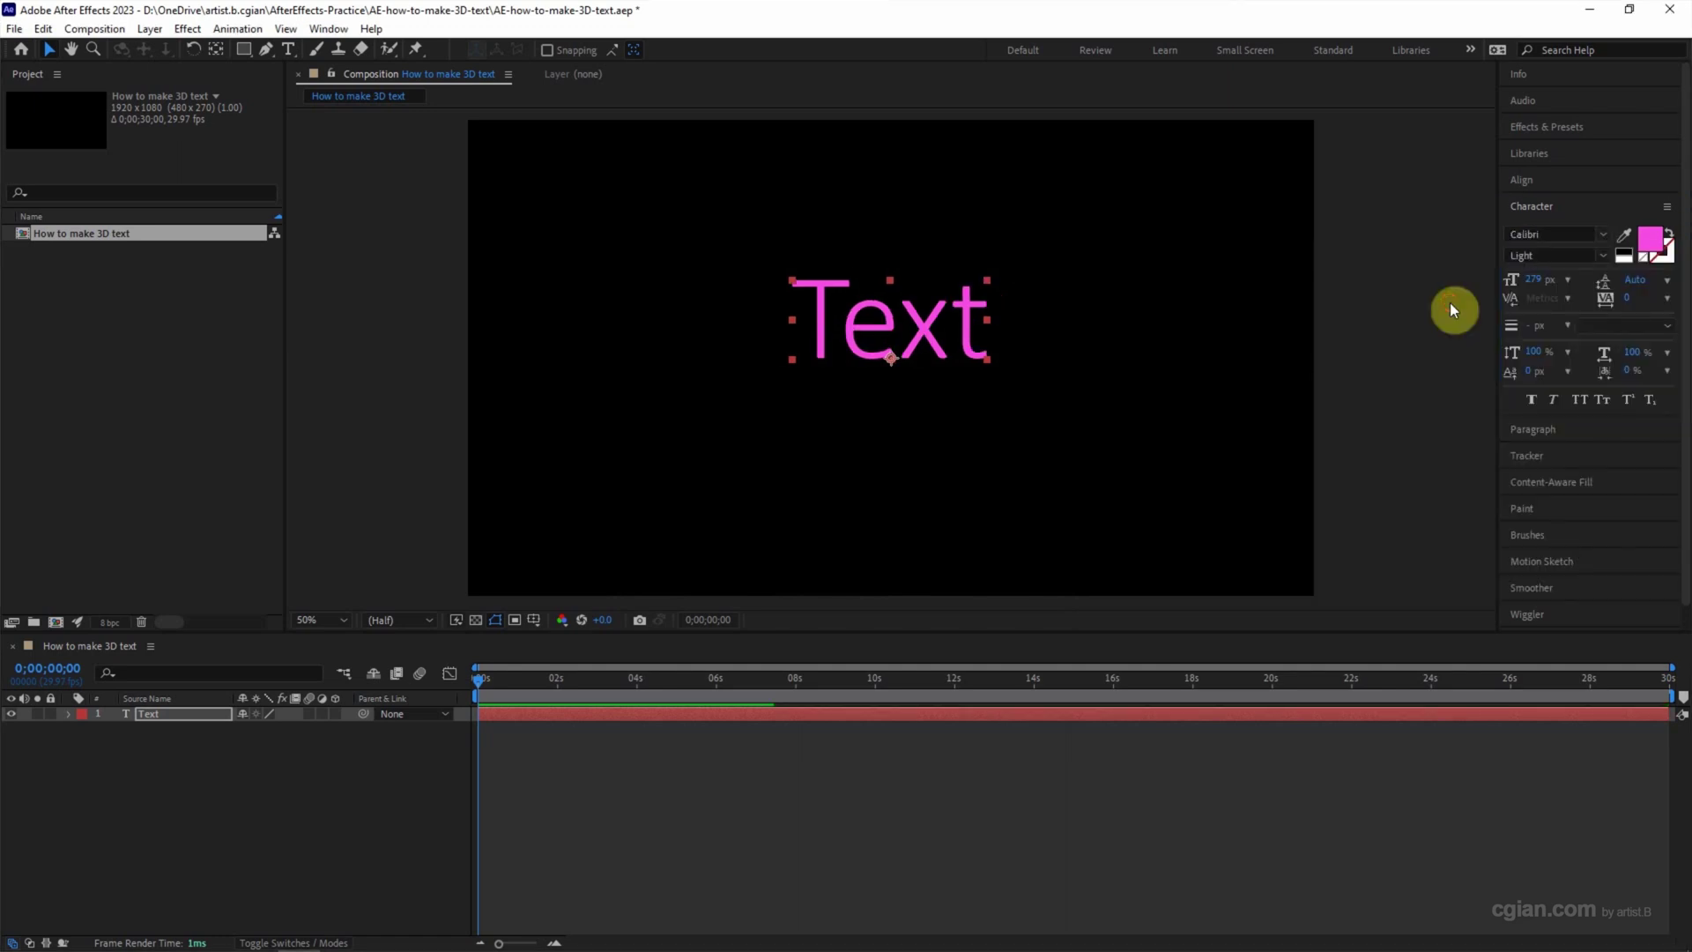
click(1602, 256)
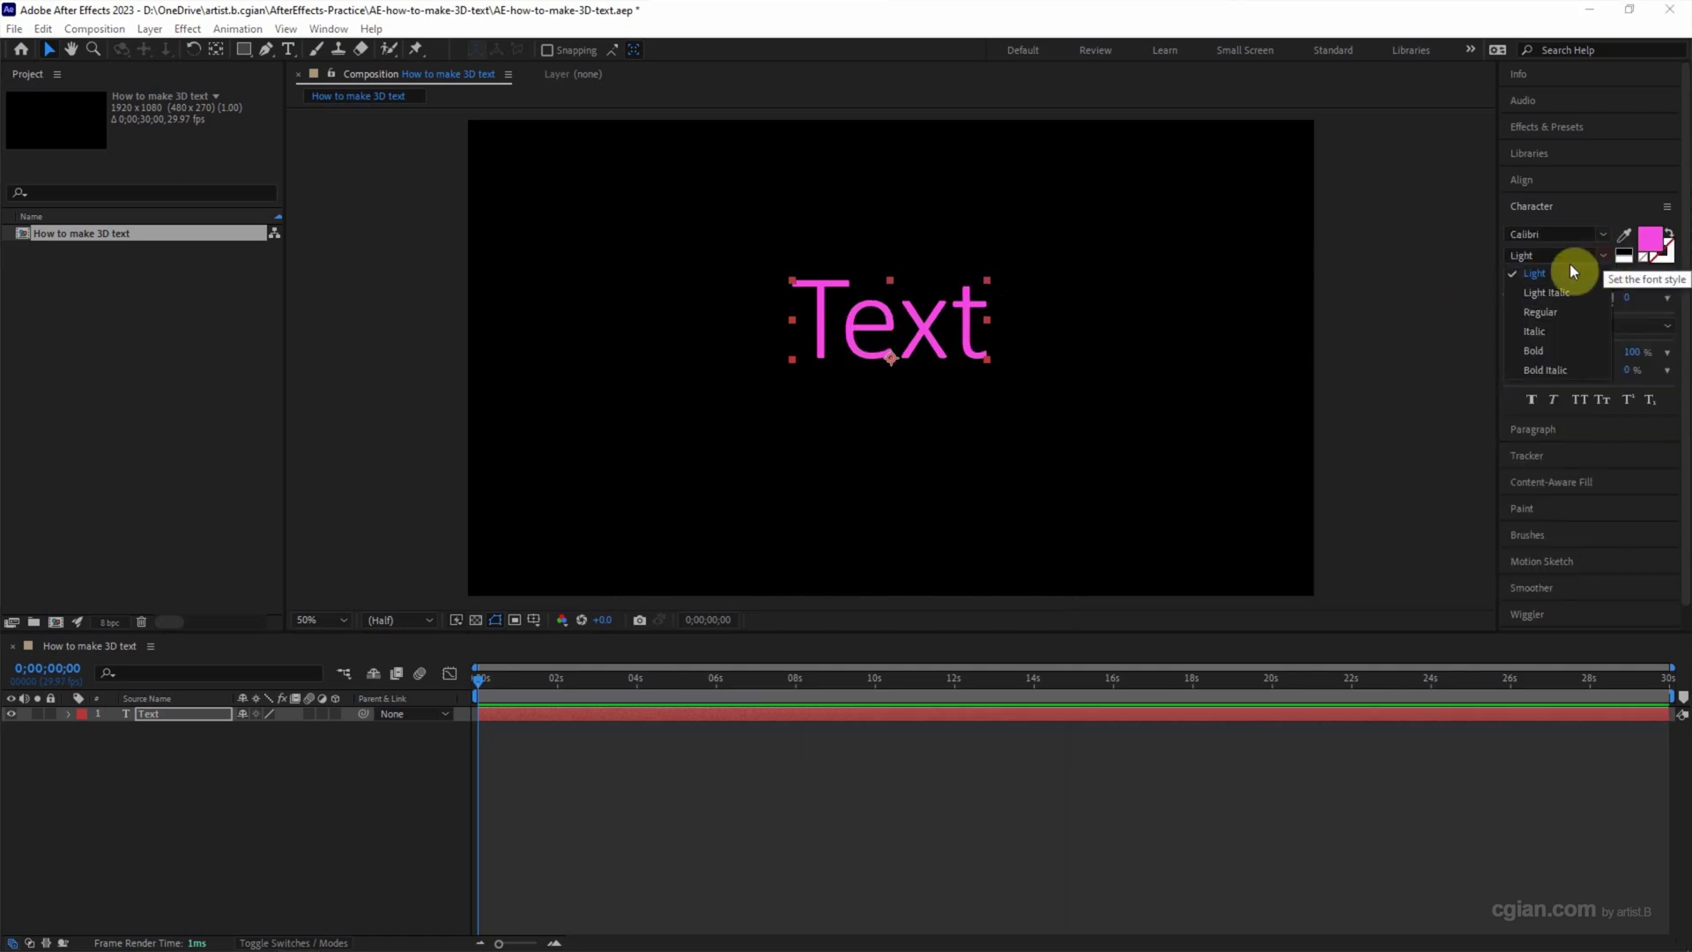
click(1551, 348)
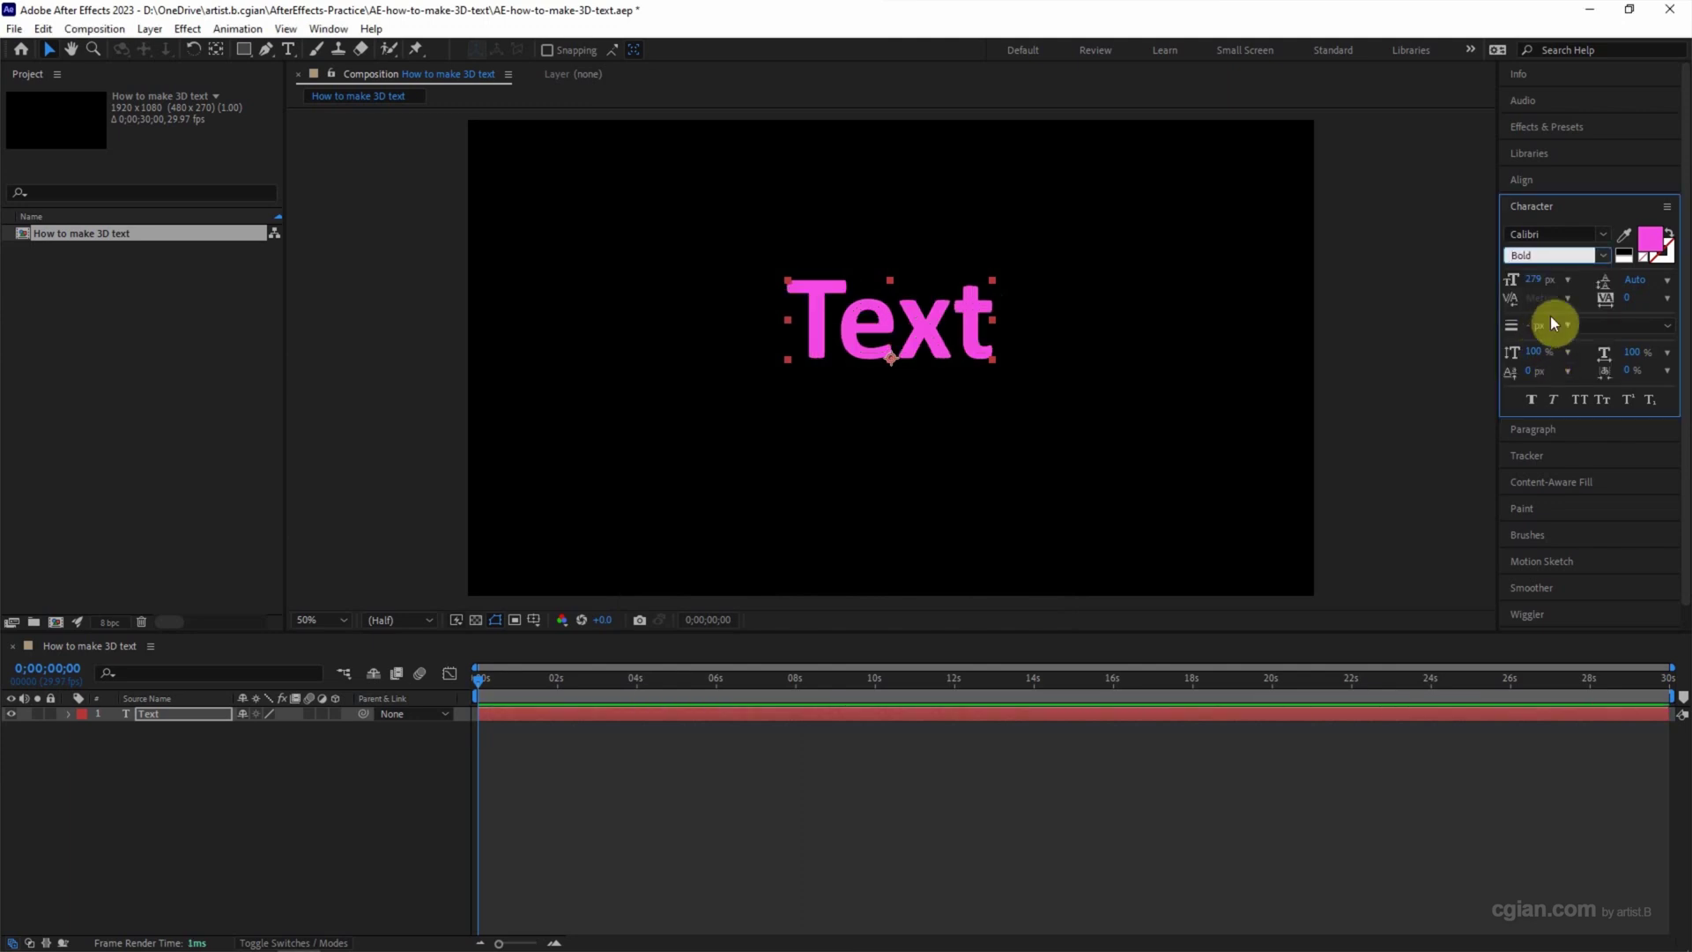
Step: Set the text's font size to 500 px
drag(1532, 280, 1644, 279)
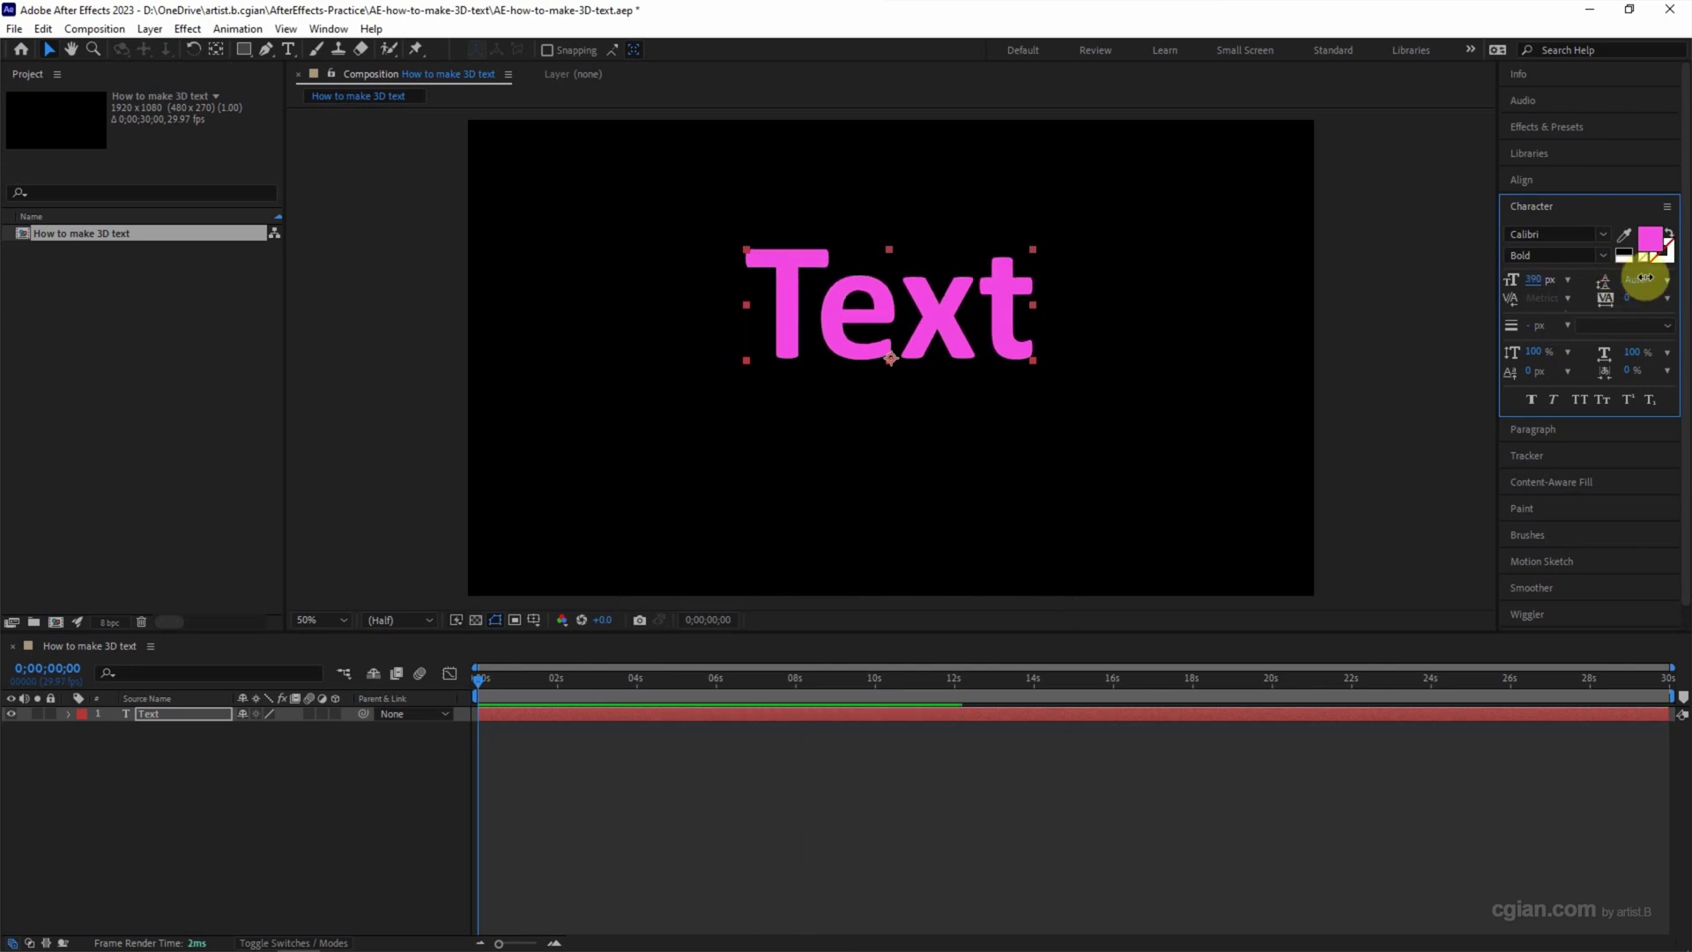
click(1534, 279)
text(5)
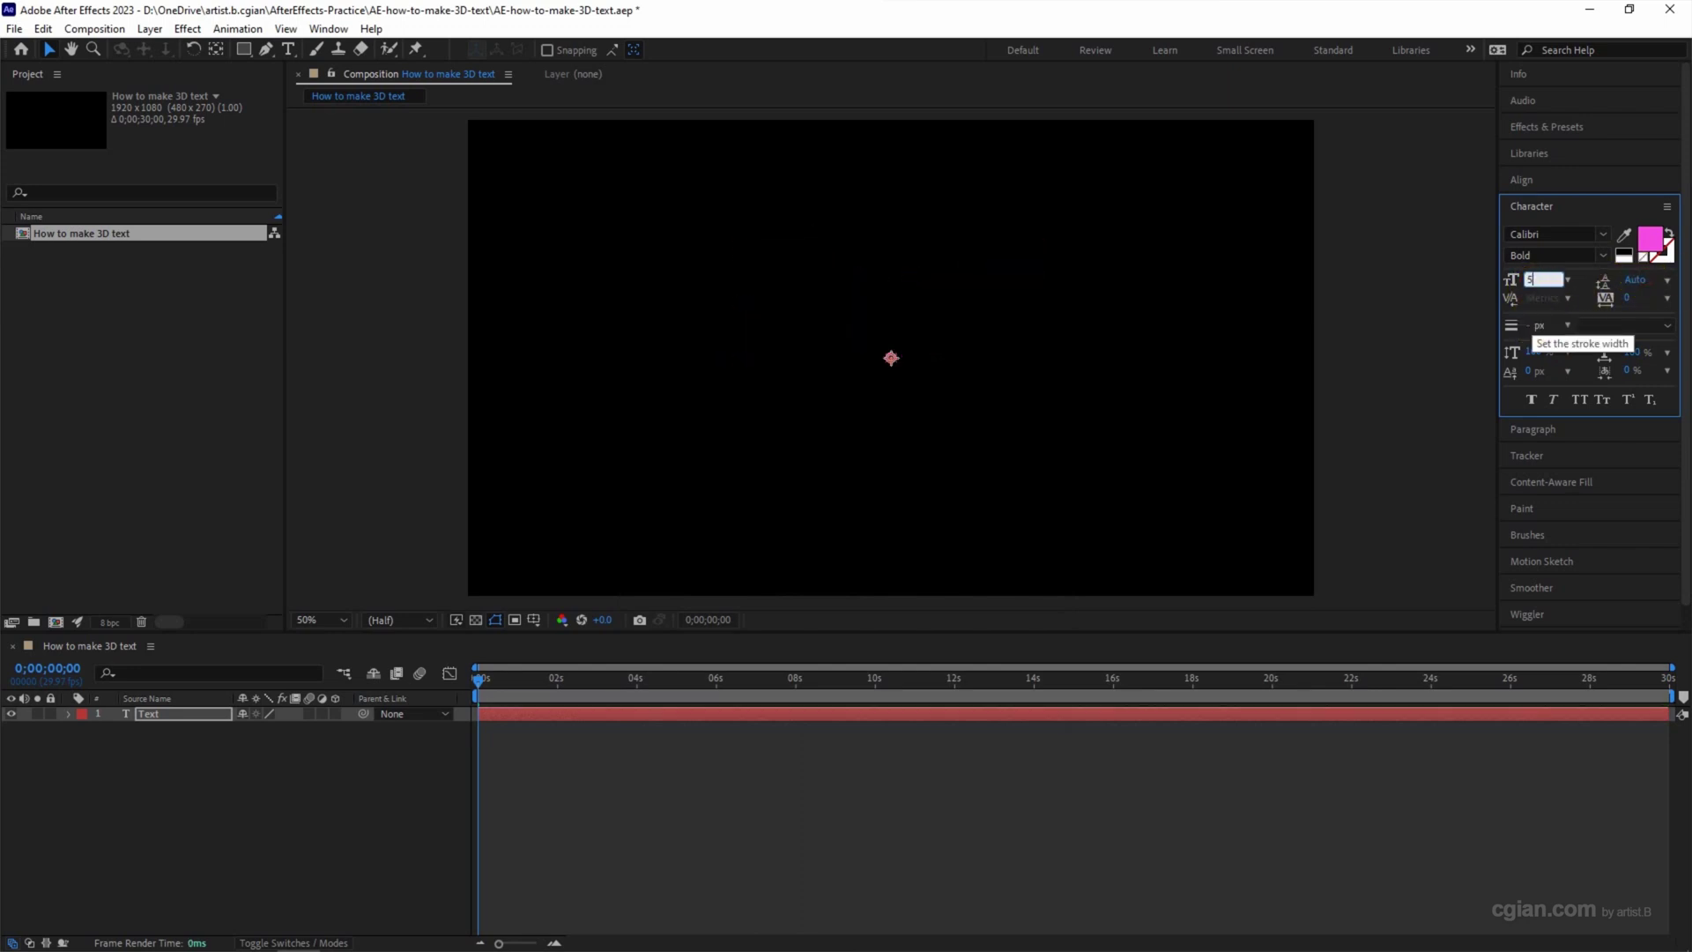
text(00)
key(Return)
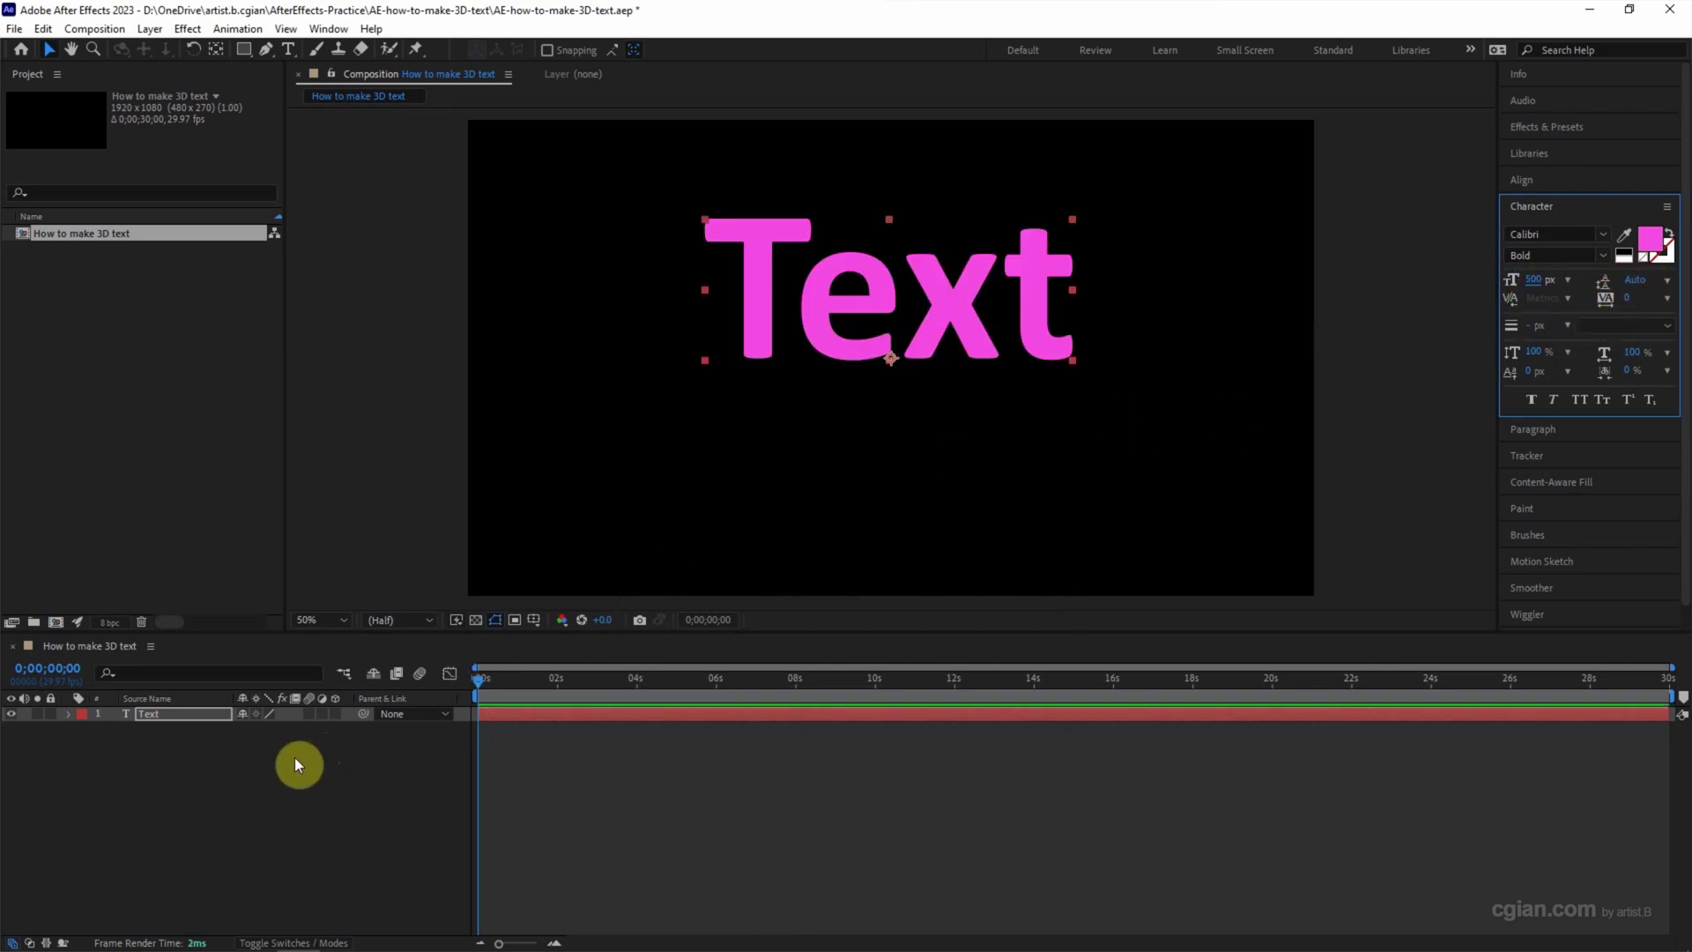
click(296, 760)
Step: Scale the Text layer to 188% and move it slightly lower in the frame
drag(748, 332, 747, 430)
key(s)
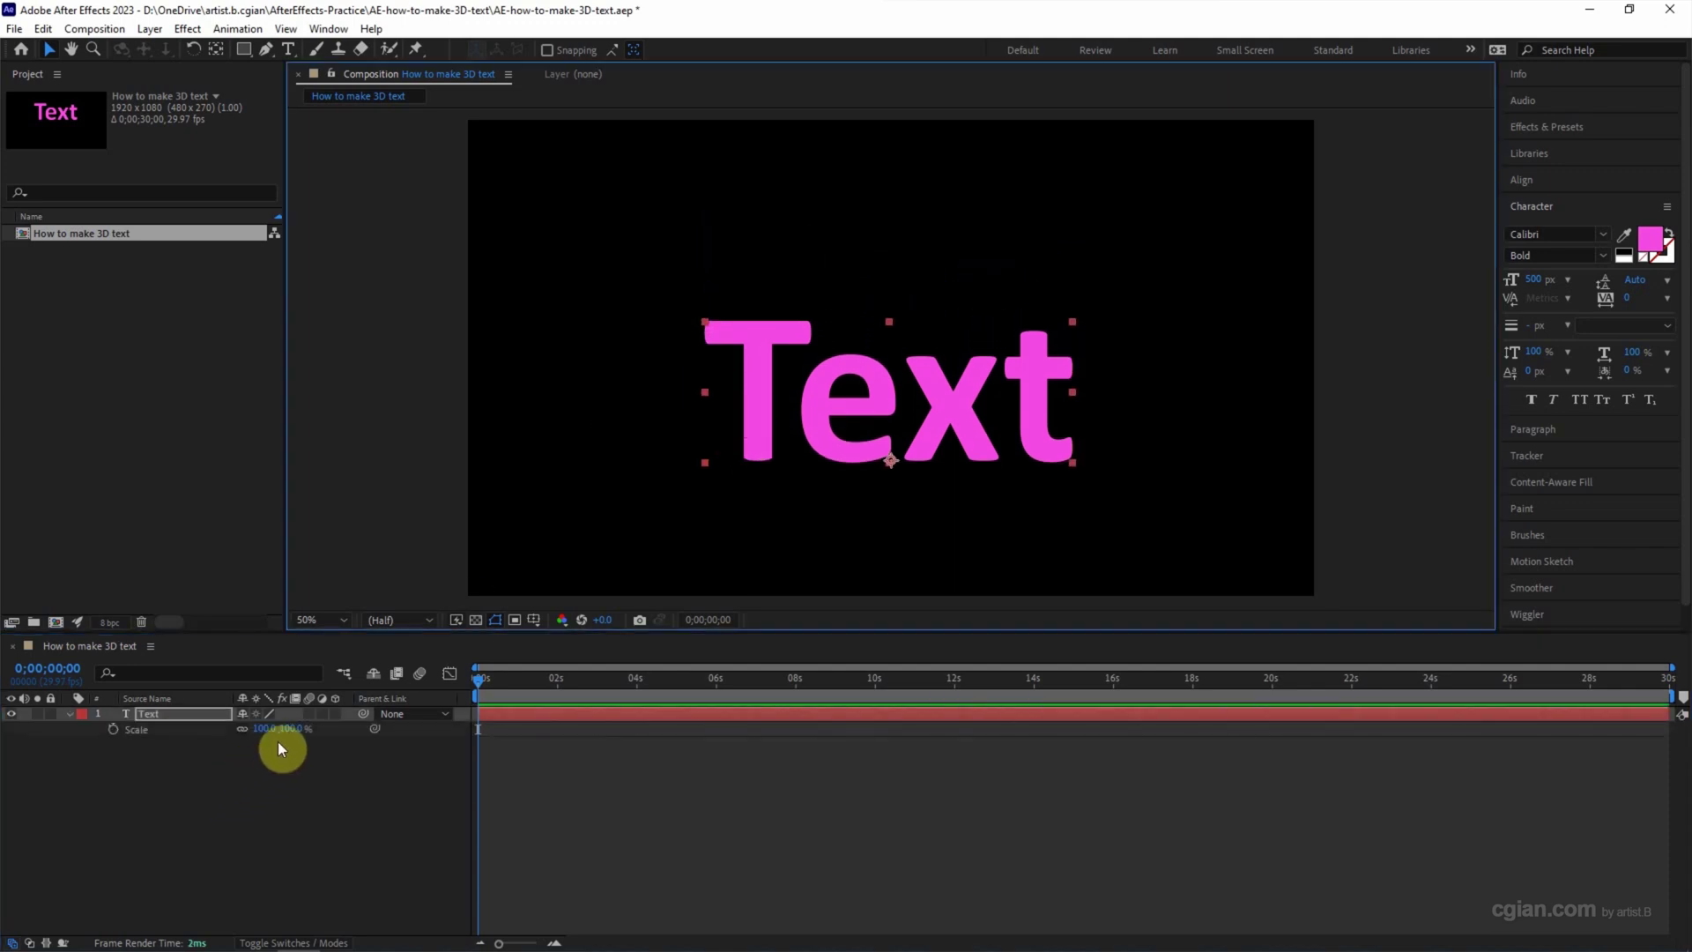
drag(295, 728, 367, 717)
click(622, 425)
drag(622, 432, 624, 446)
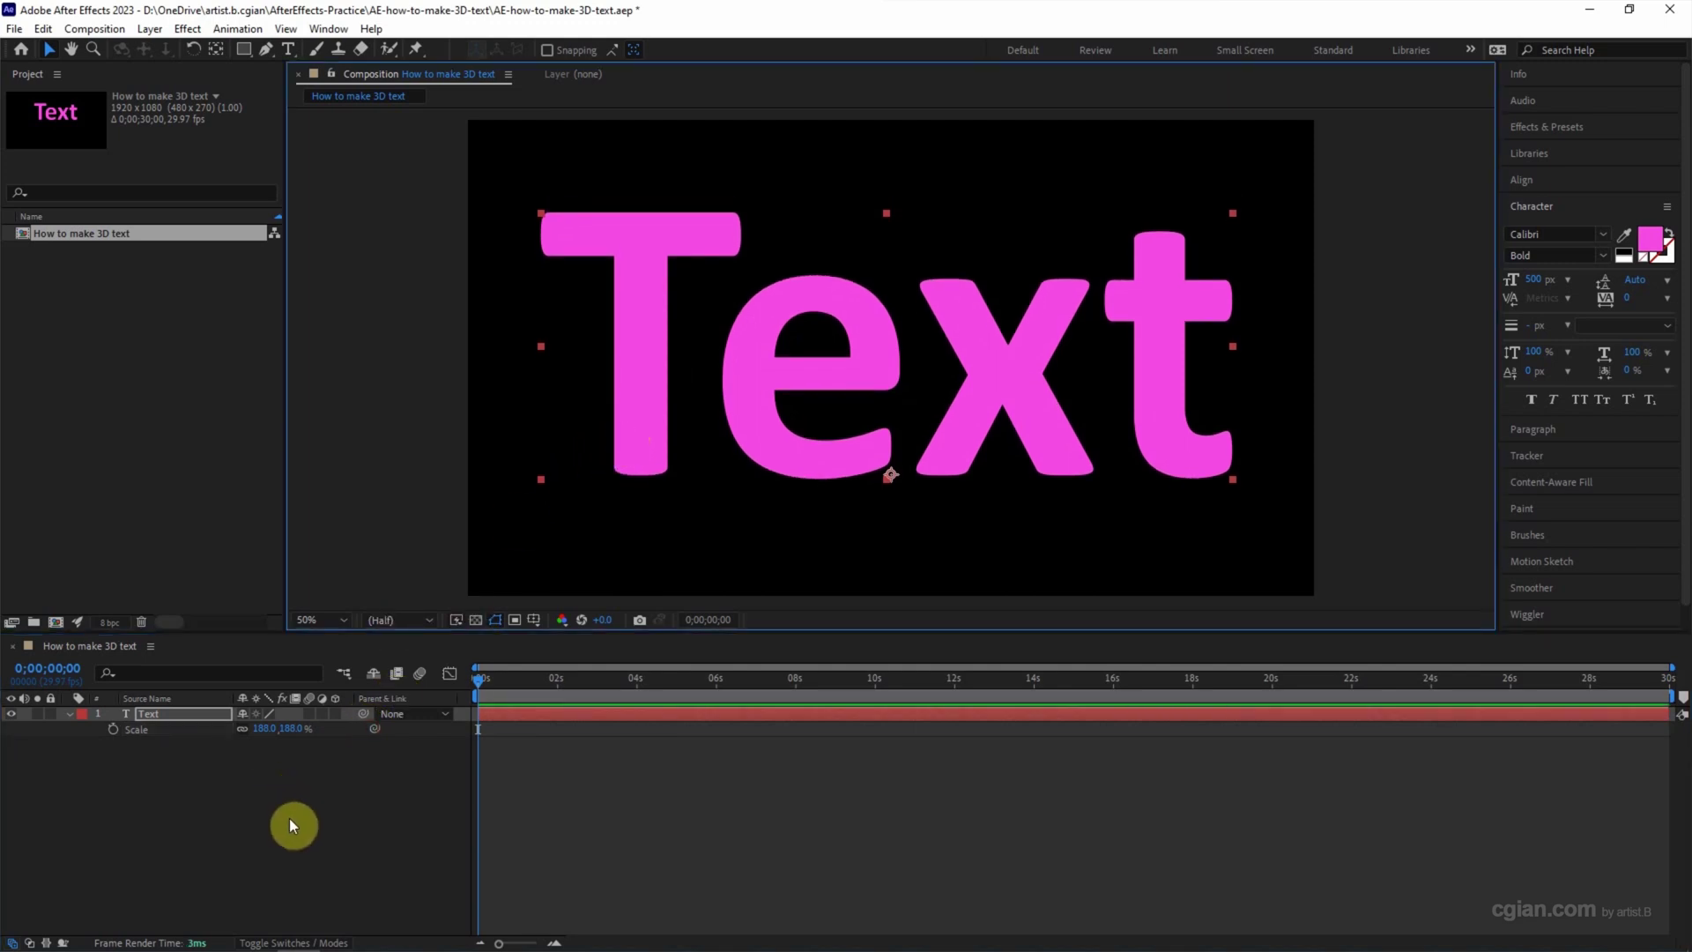
Step: Make the Text layer 3D and set its Y Rotation to 25°
click(335, 712)
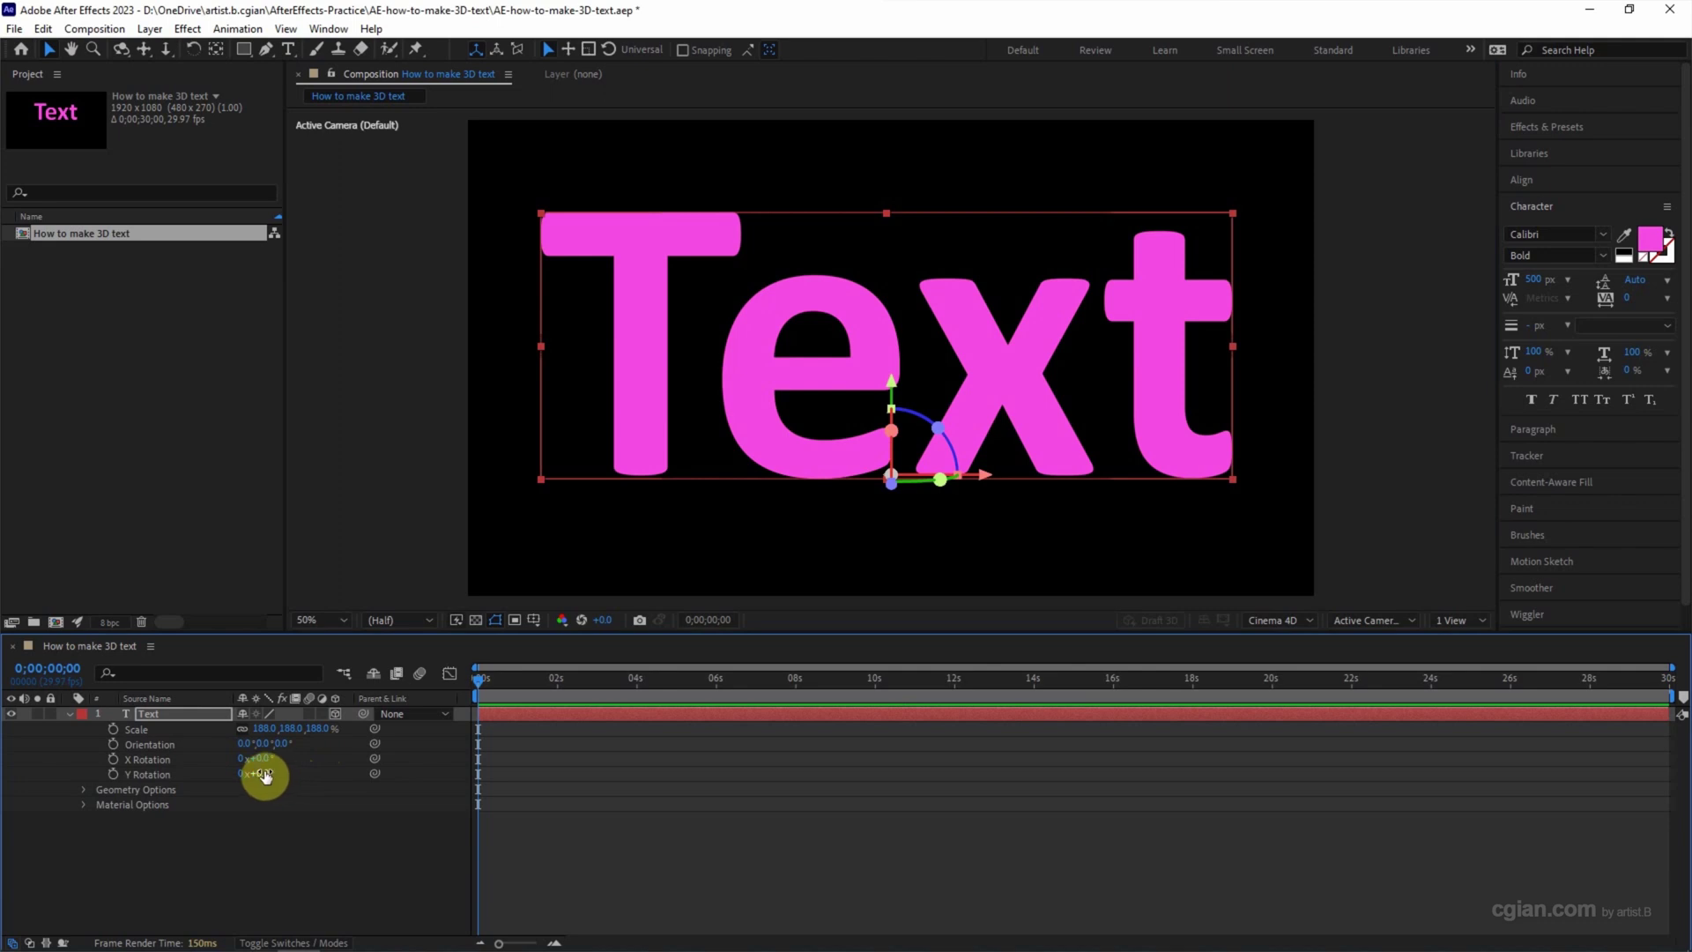
drag(264, 749, 291, 774)
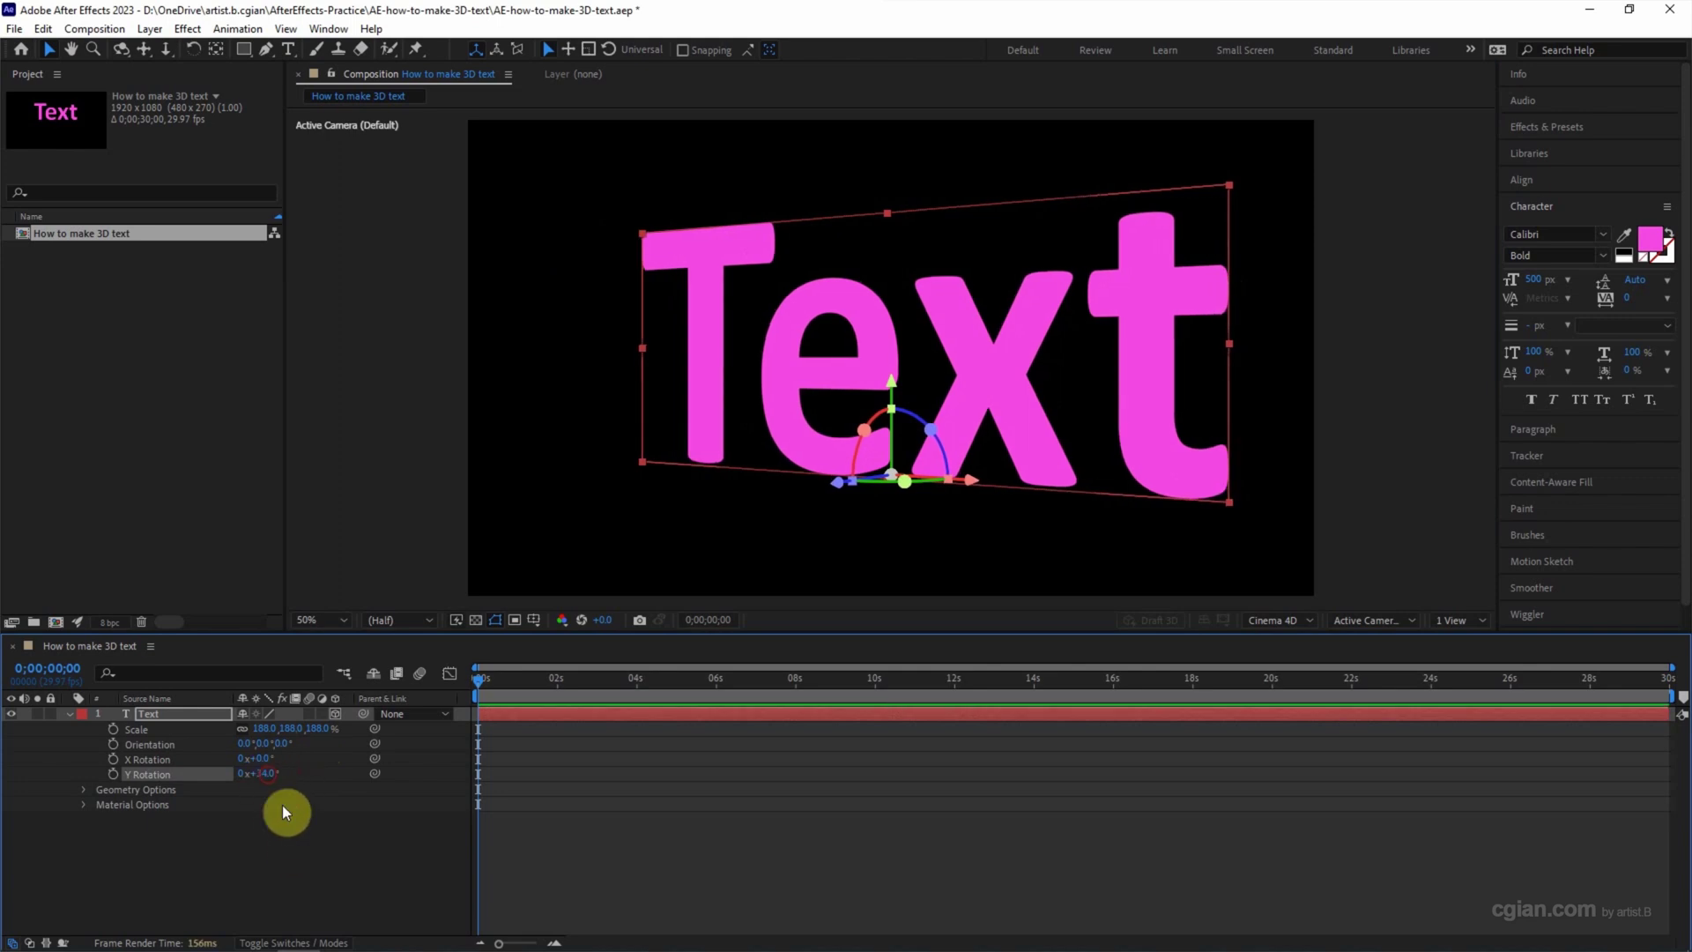
text(25)
key(Return)
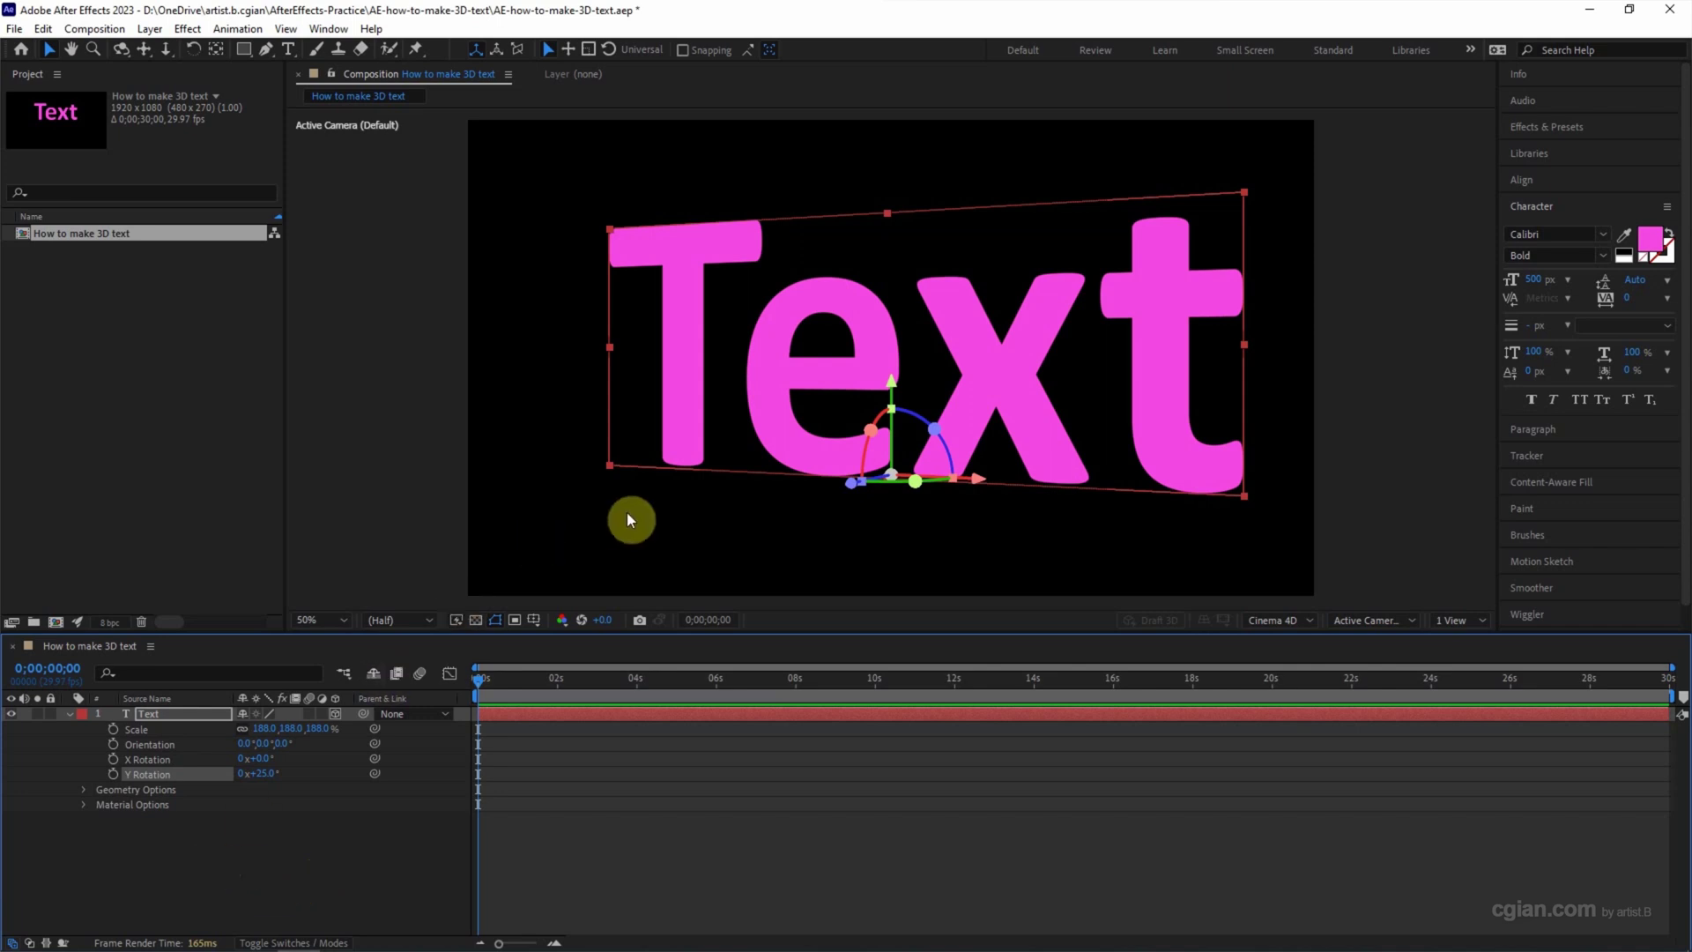
Step: Give the text an Extrusion Depth of 100 in its Geometry Options
click(82, 790)
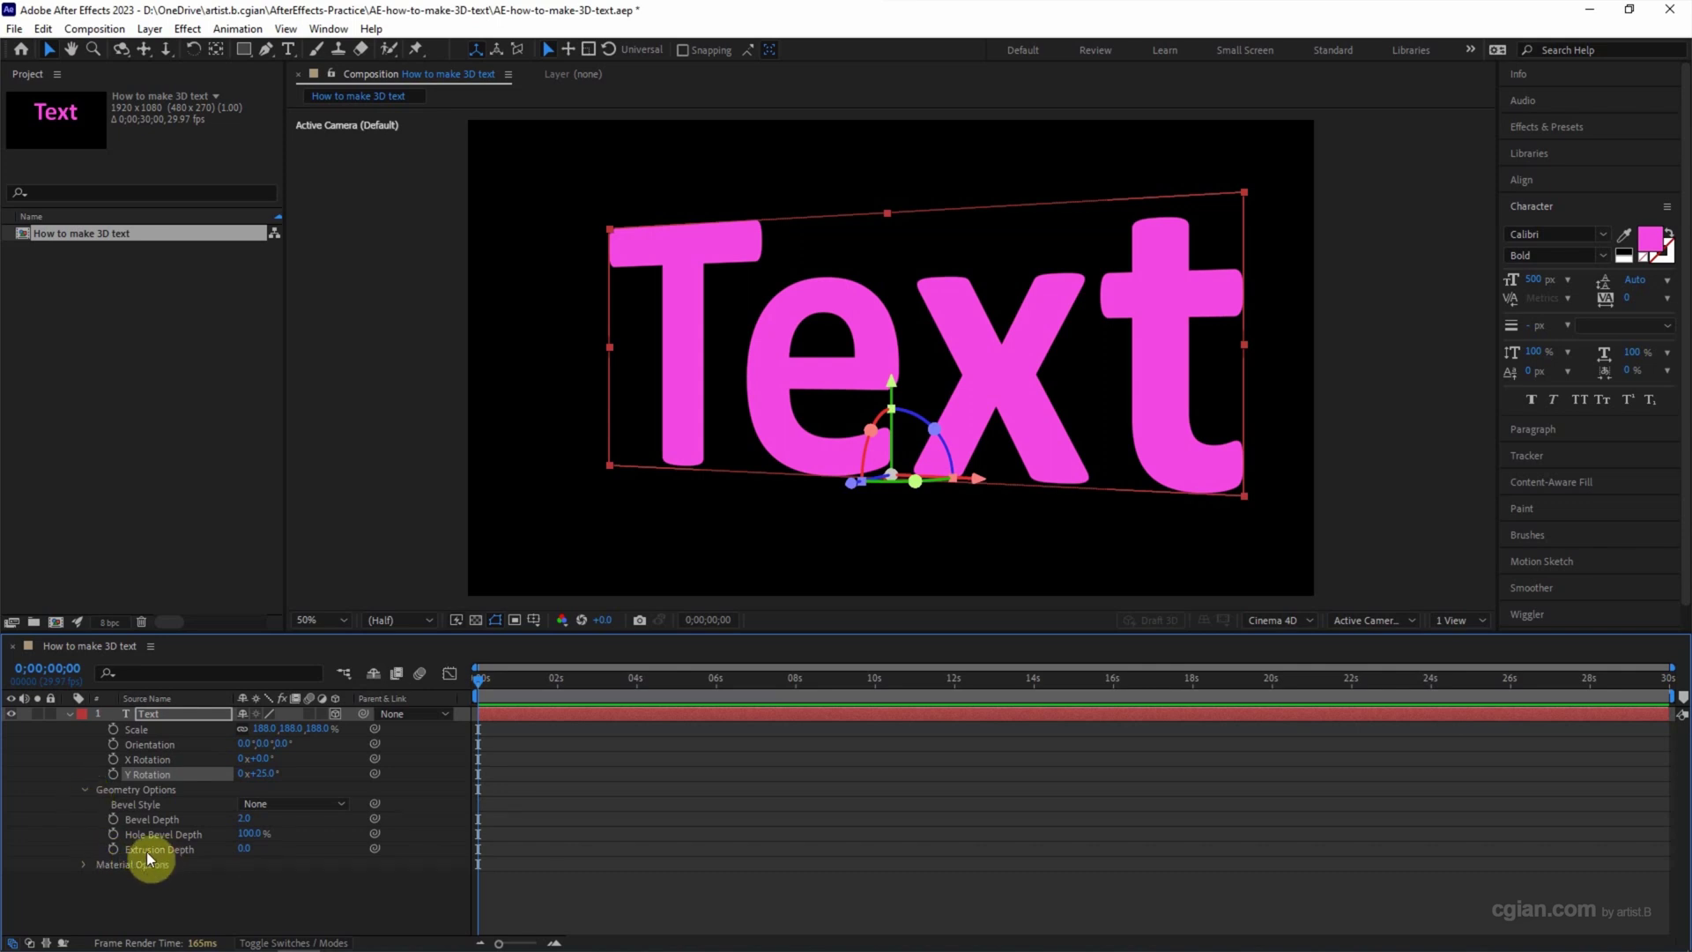
mouse_move(245, 848)
mouse_down()
mouse_move(381, 839)
mouse_move(258, 850)
mouse_up()
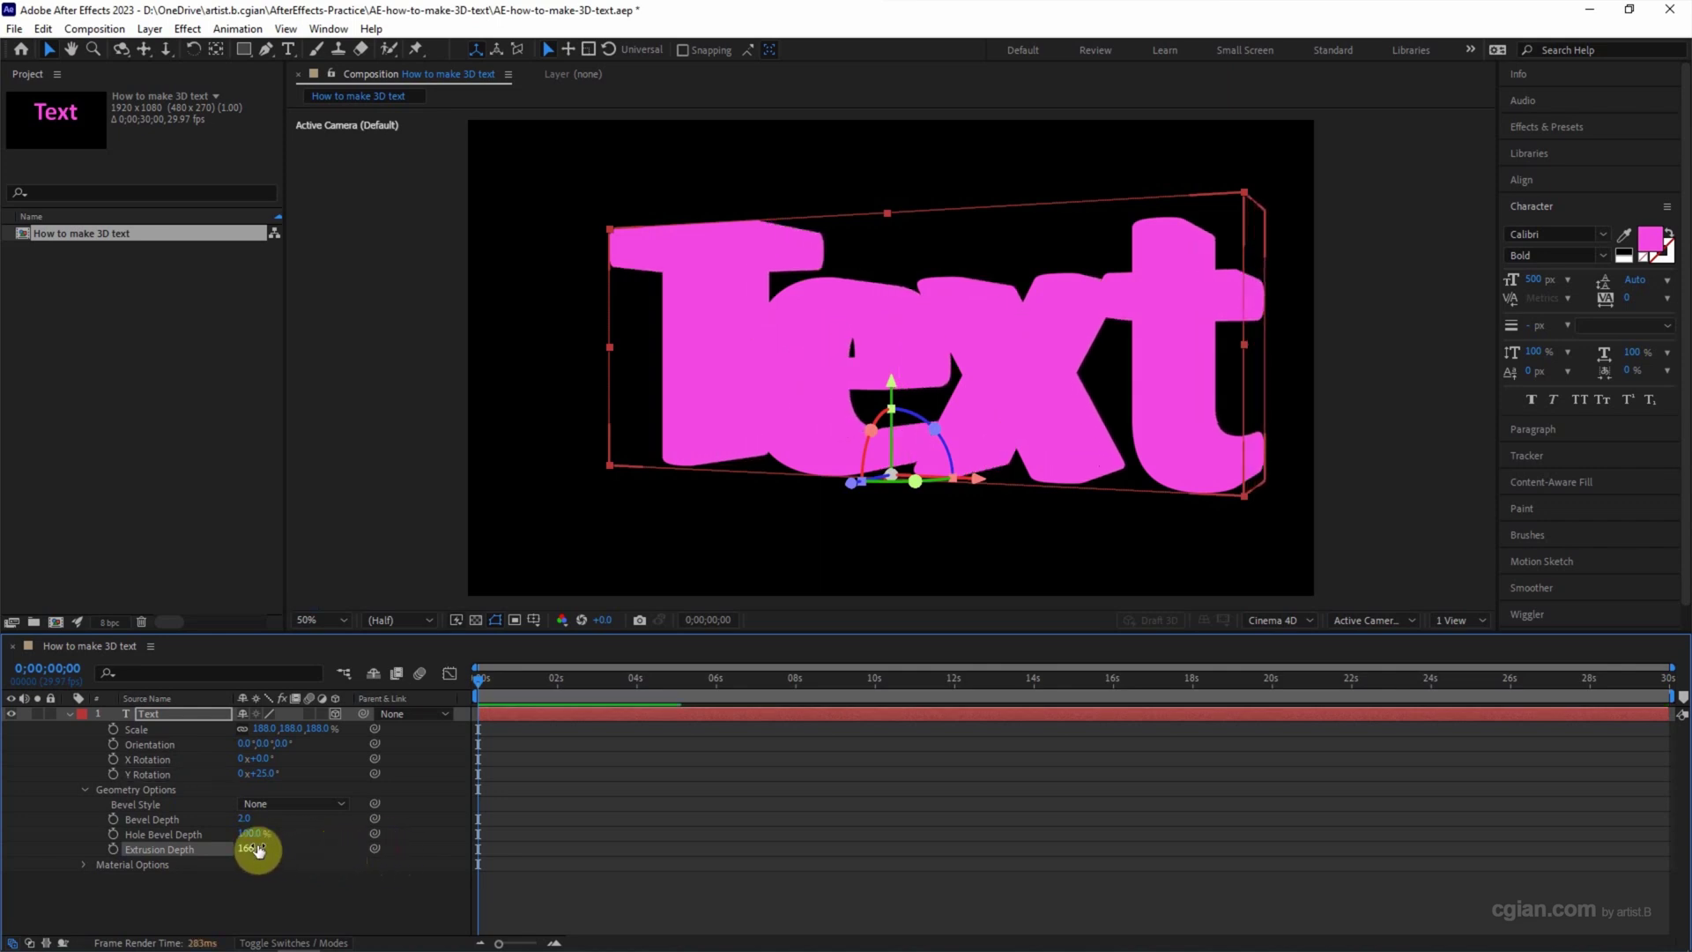
click(258, 851)
text(100)
key(Return)
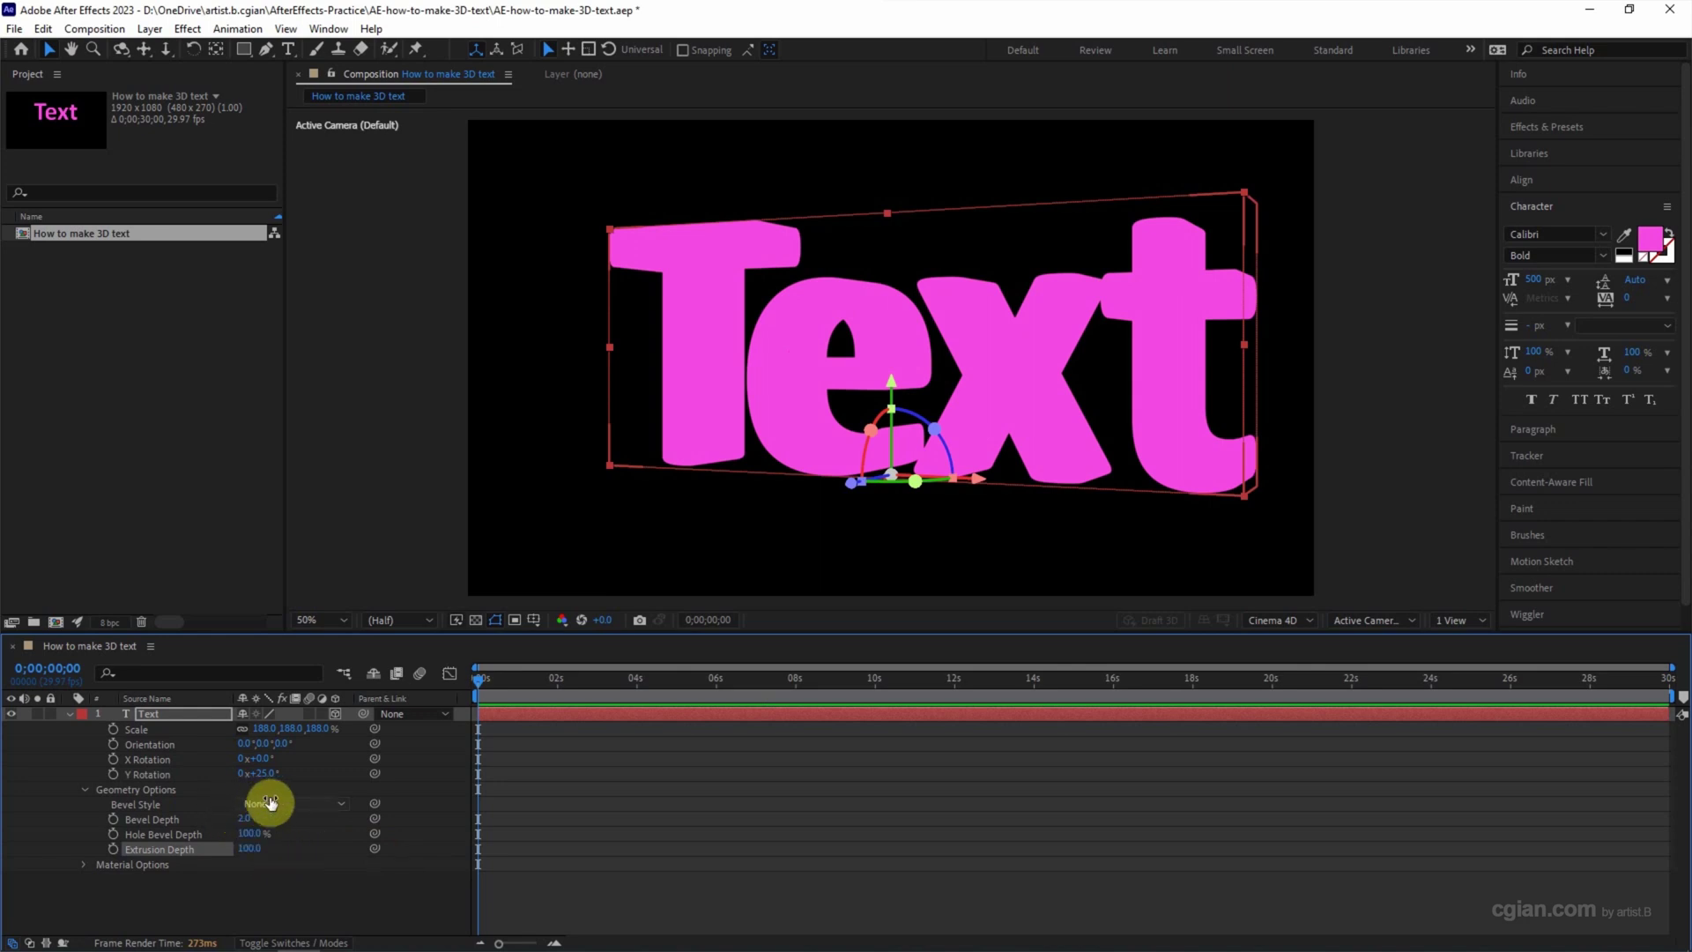
Step: Set the Bevel Style to Convex with a Bevel Depth of 10
click(313, 803)
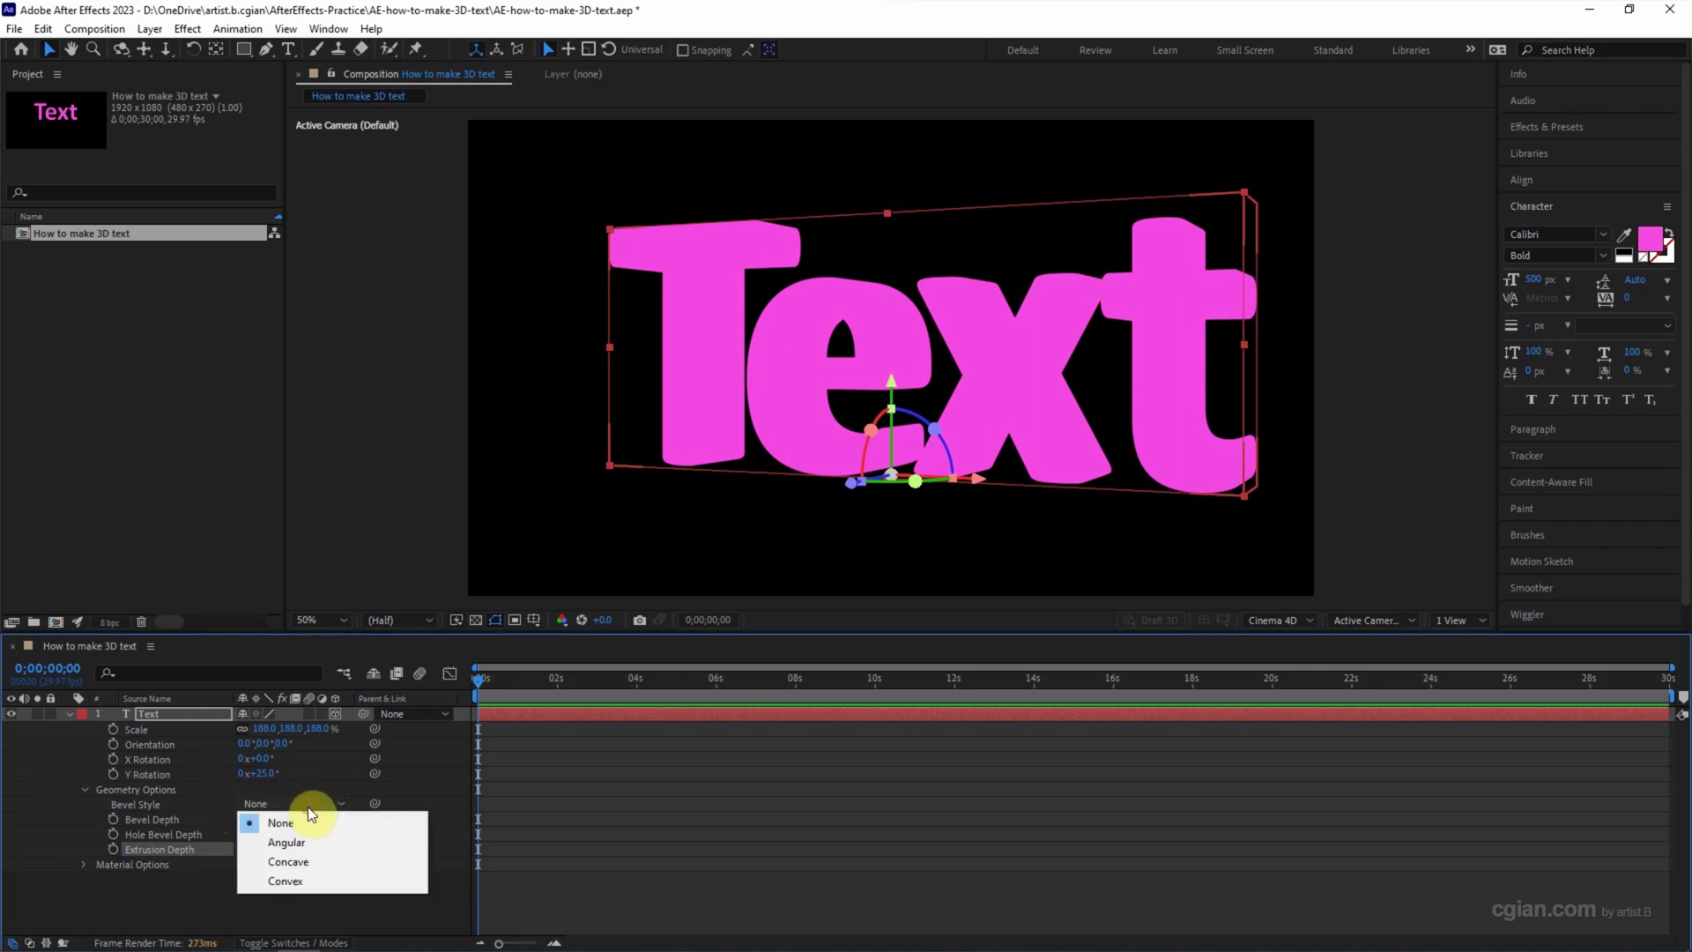
click(355, 881)
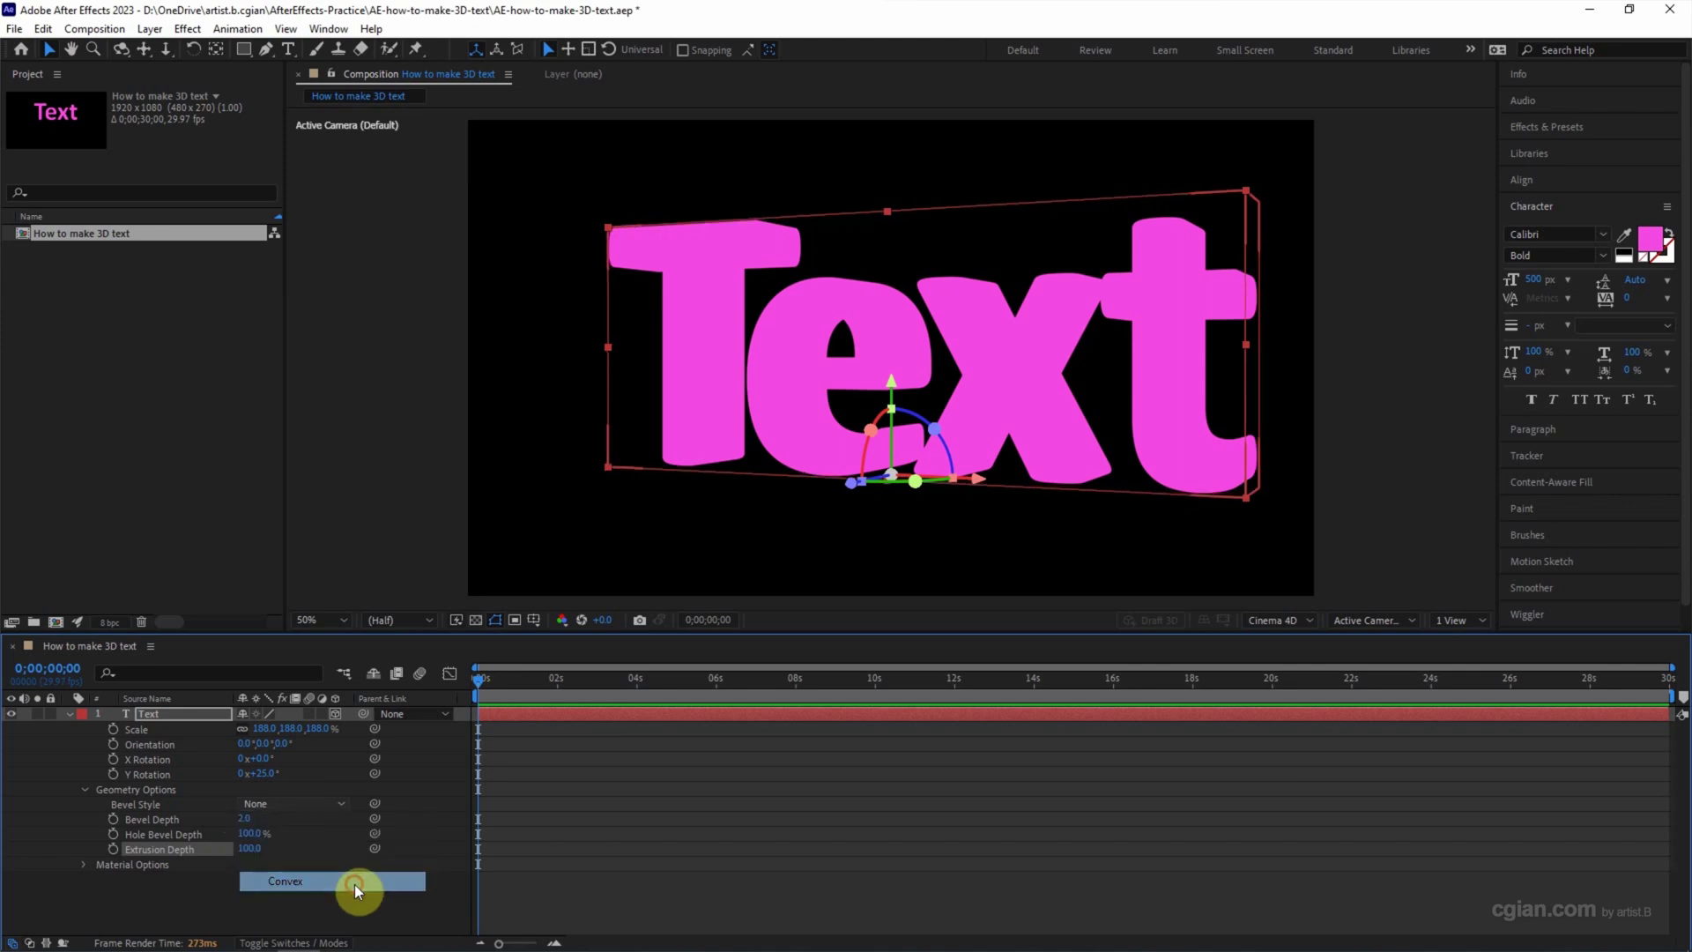
click(250, 819)
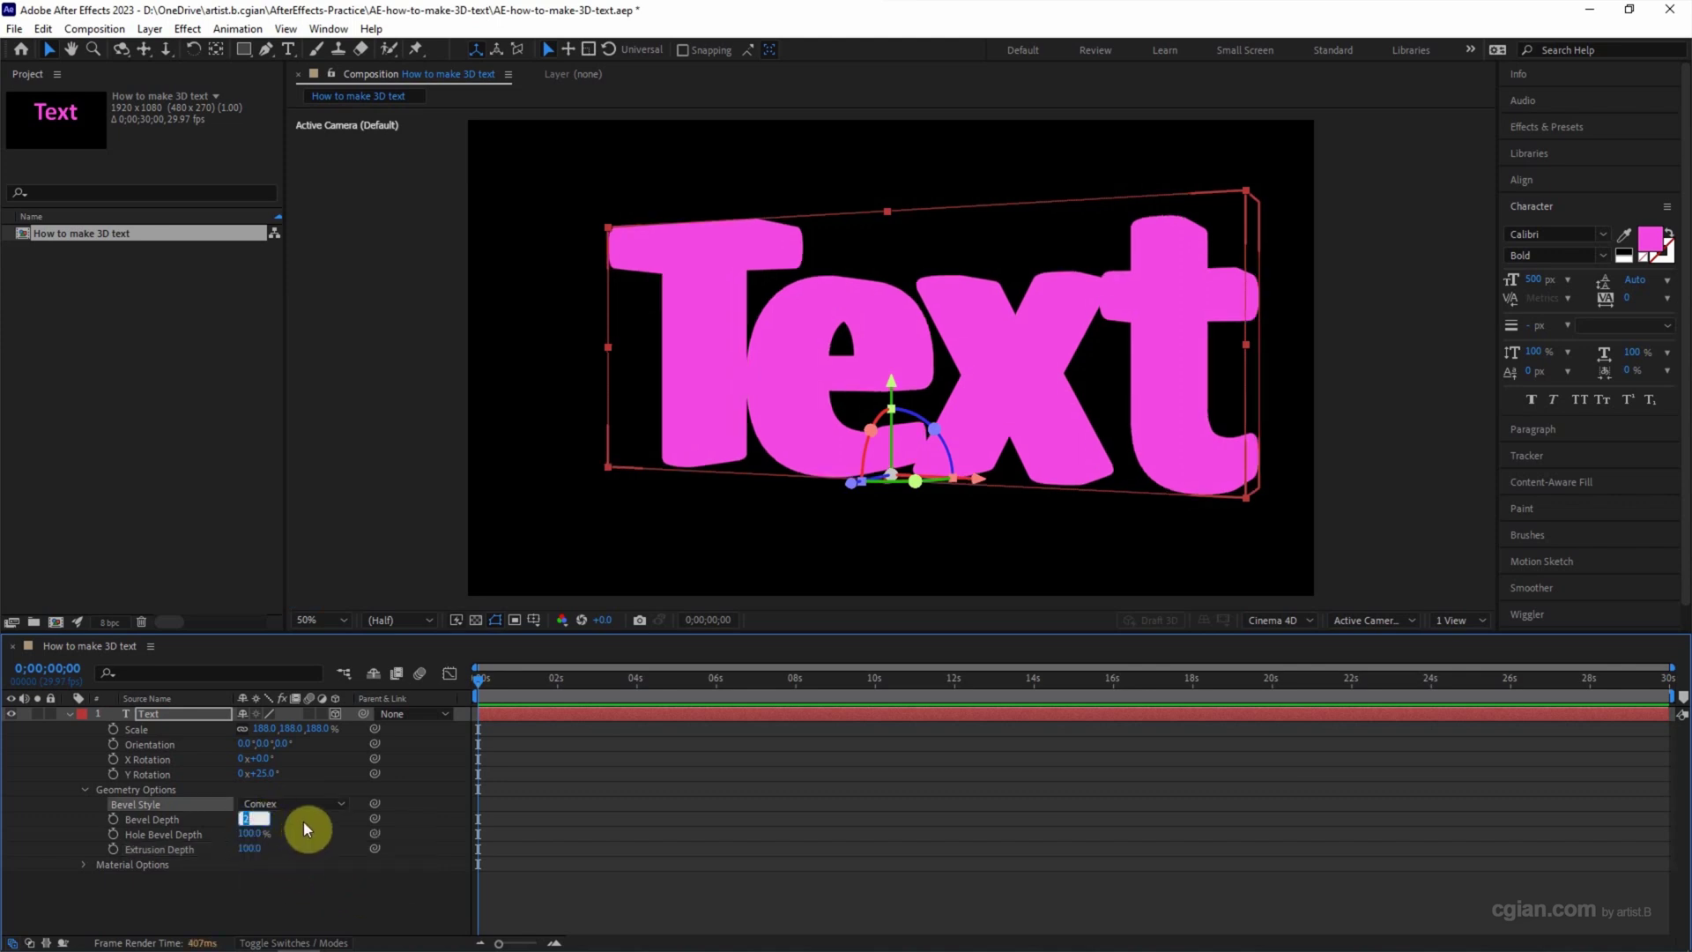
text(10)
click(304, 816)
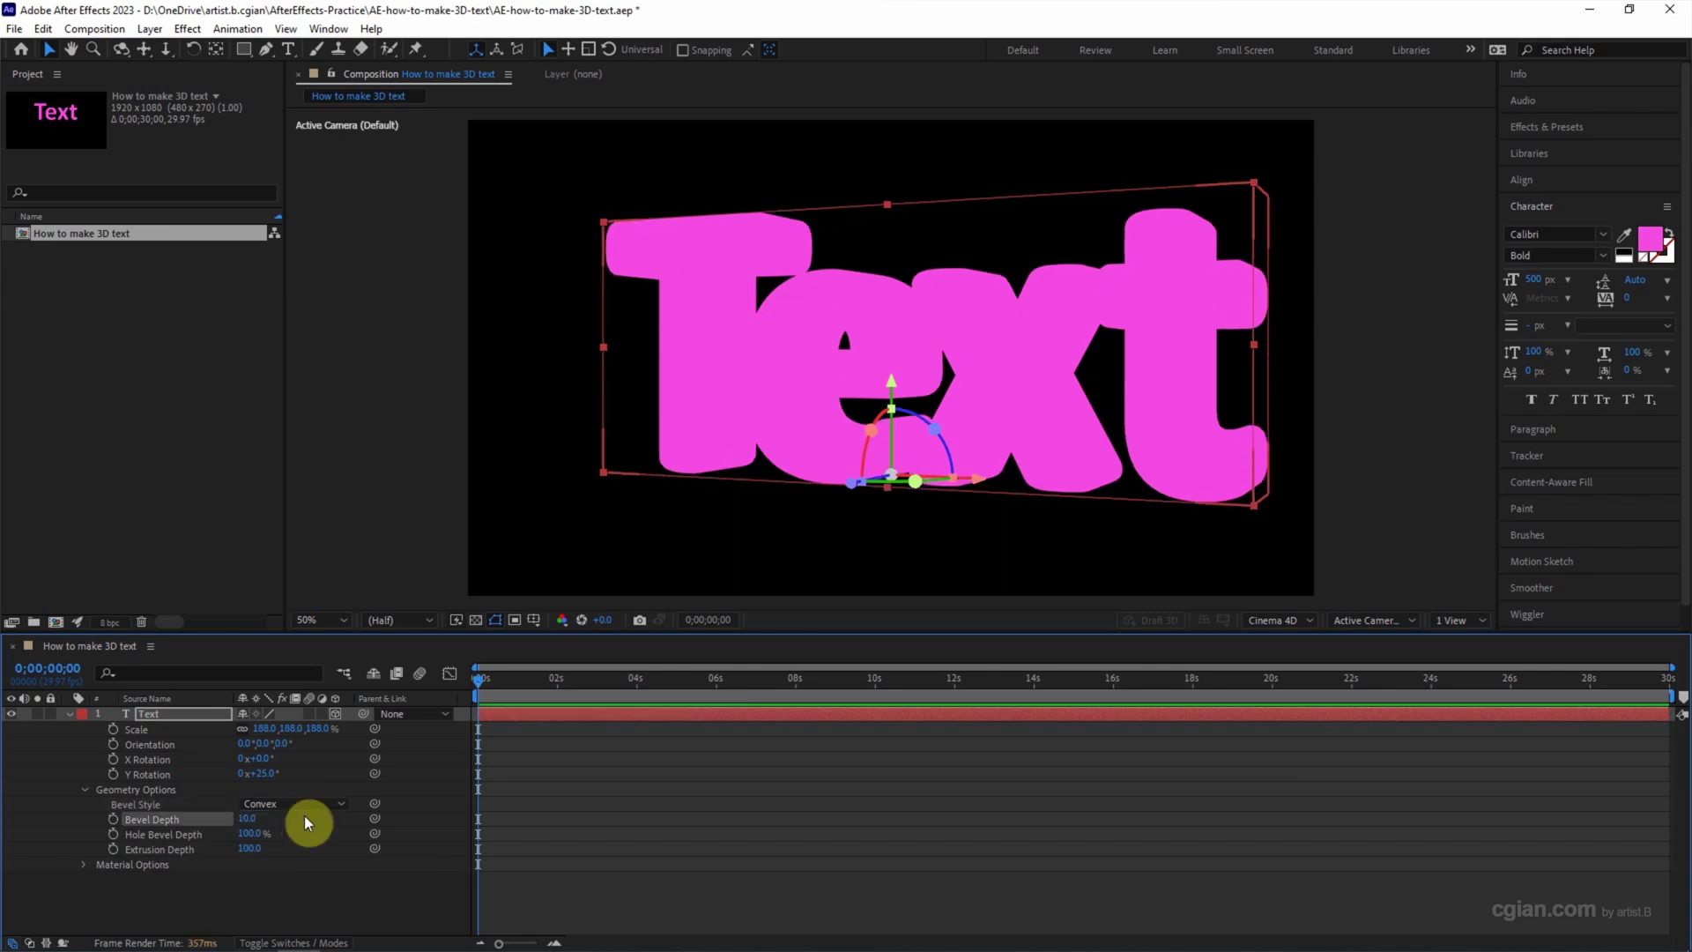
click(304, 817)
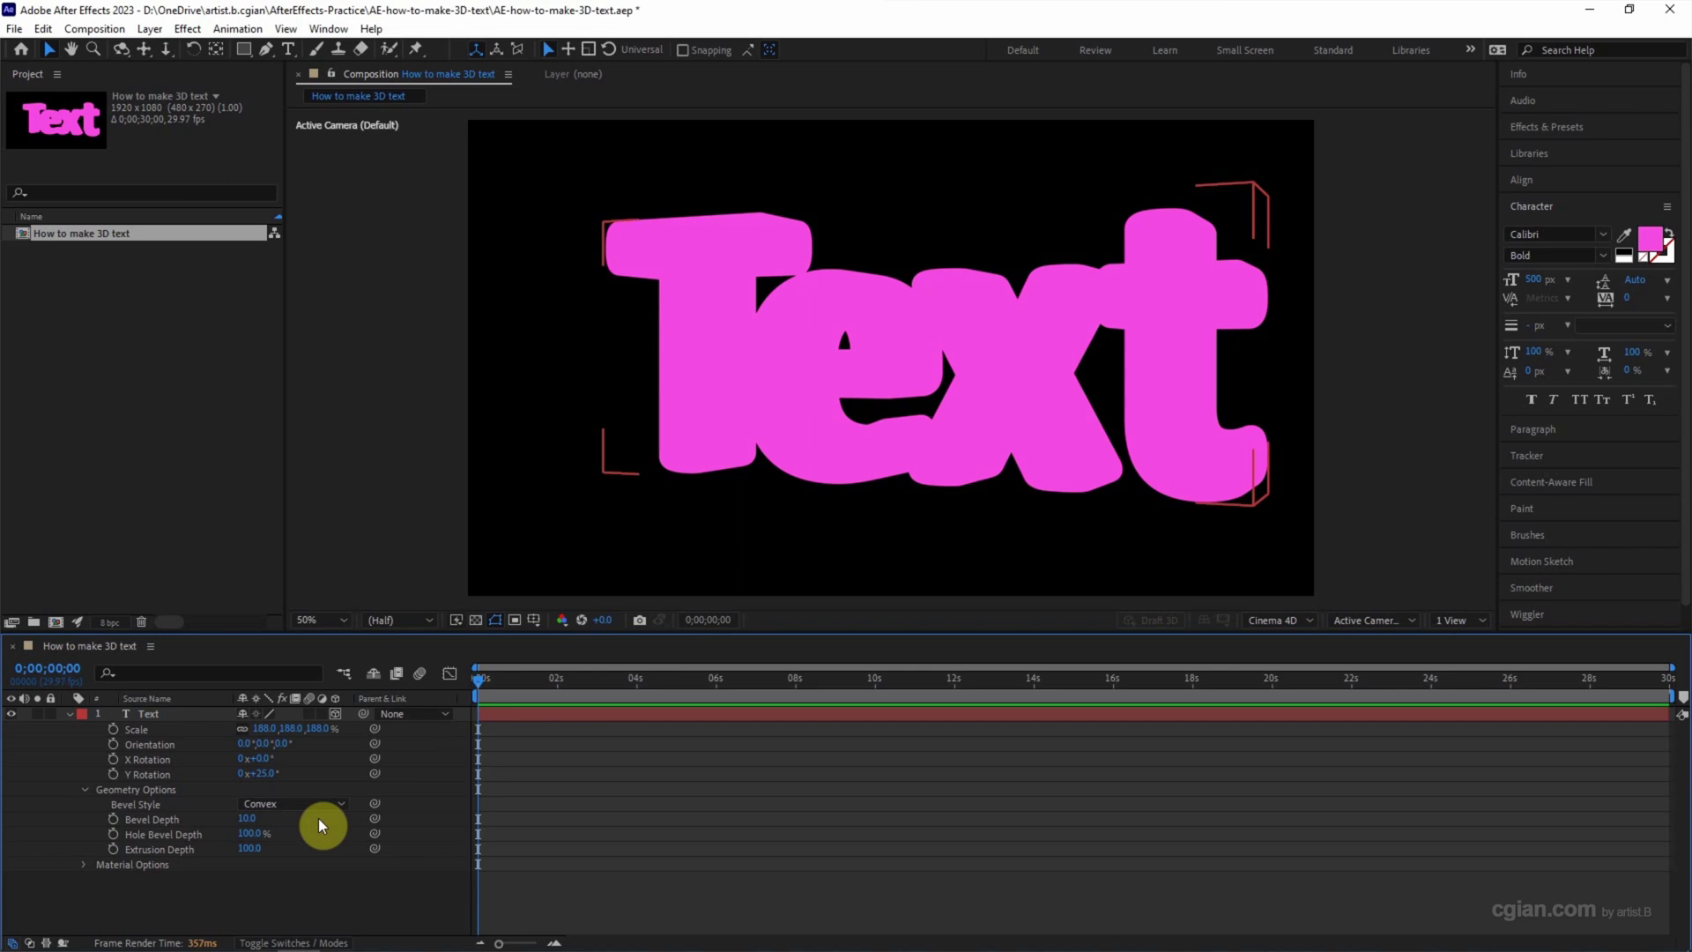
click(69, 715)
Step: Add a new light layer, Spot Light 1, with default settings
right_click(199, 759)
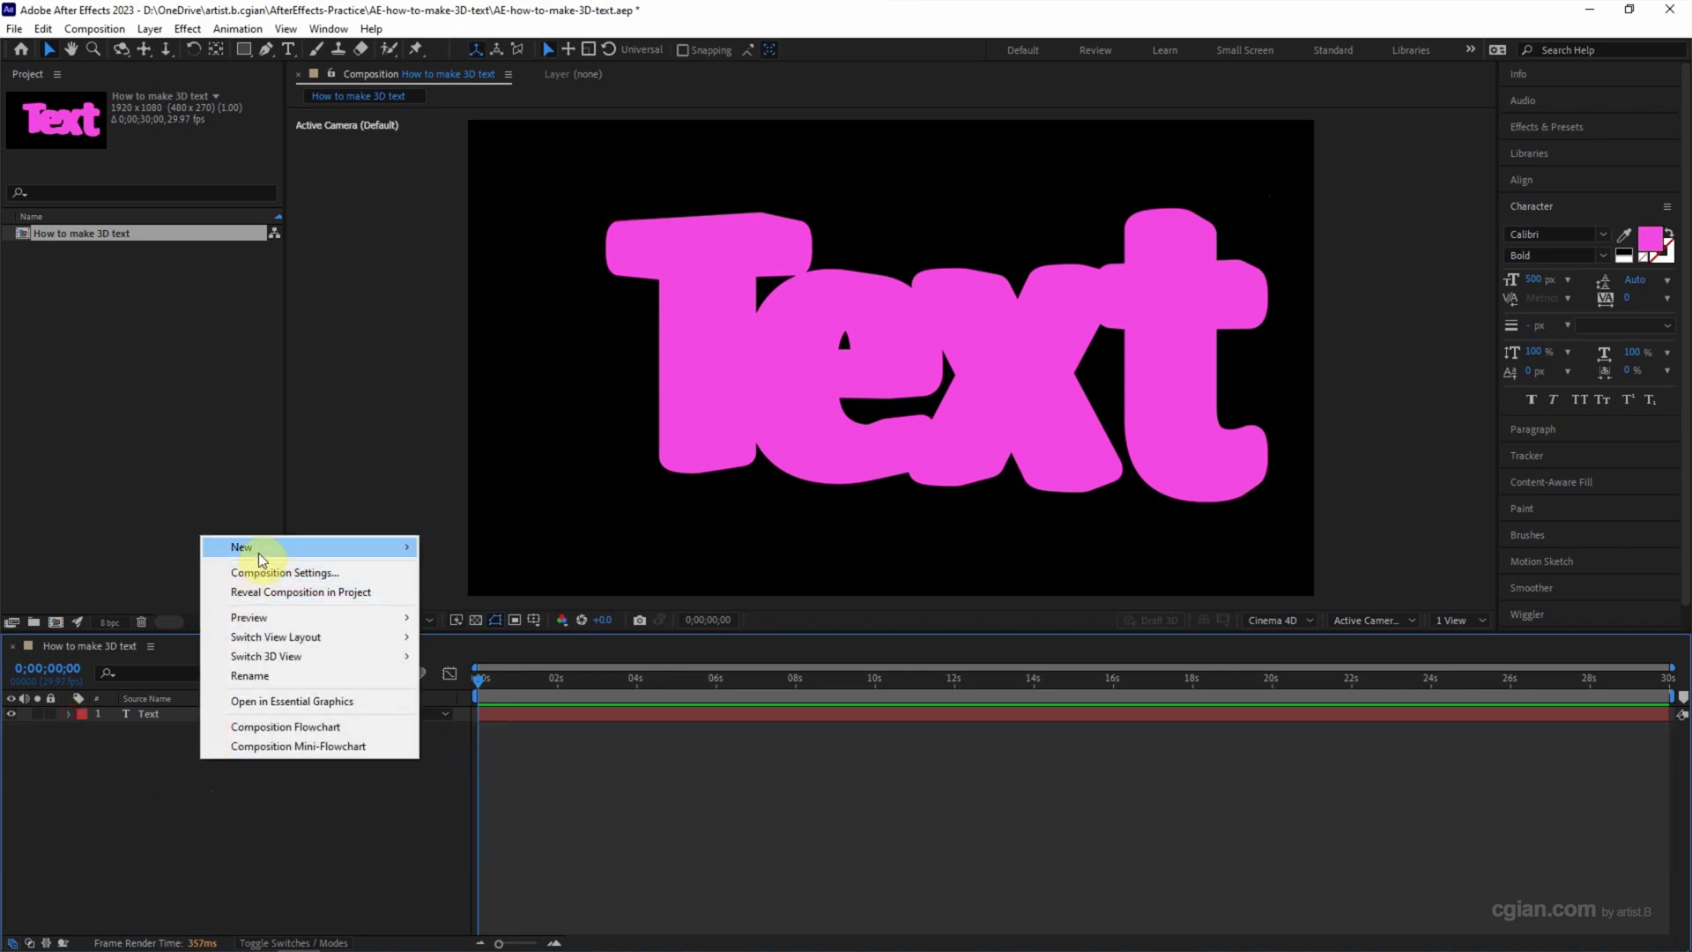
mouse_move(397, 547)
click(457, 611)
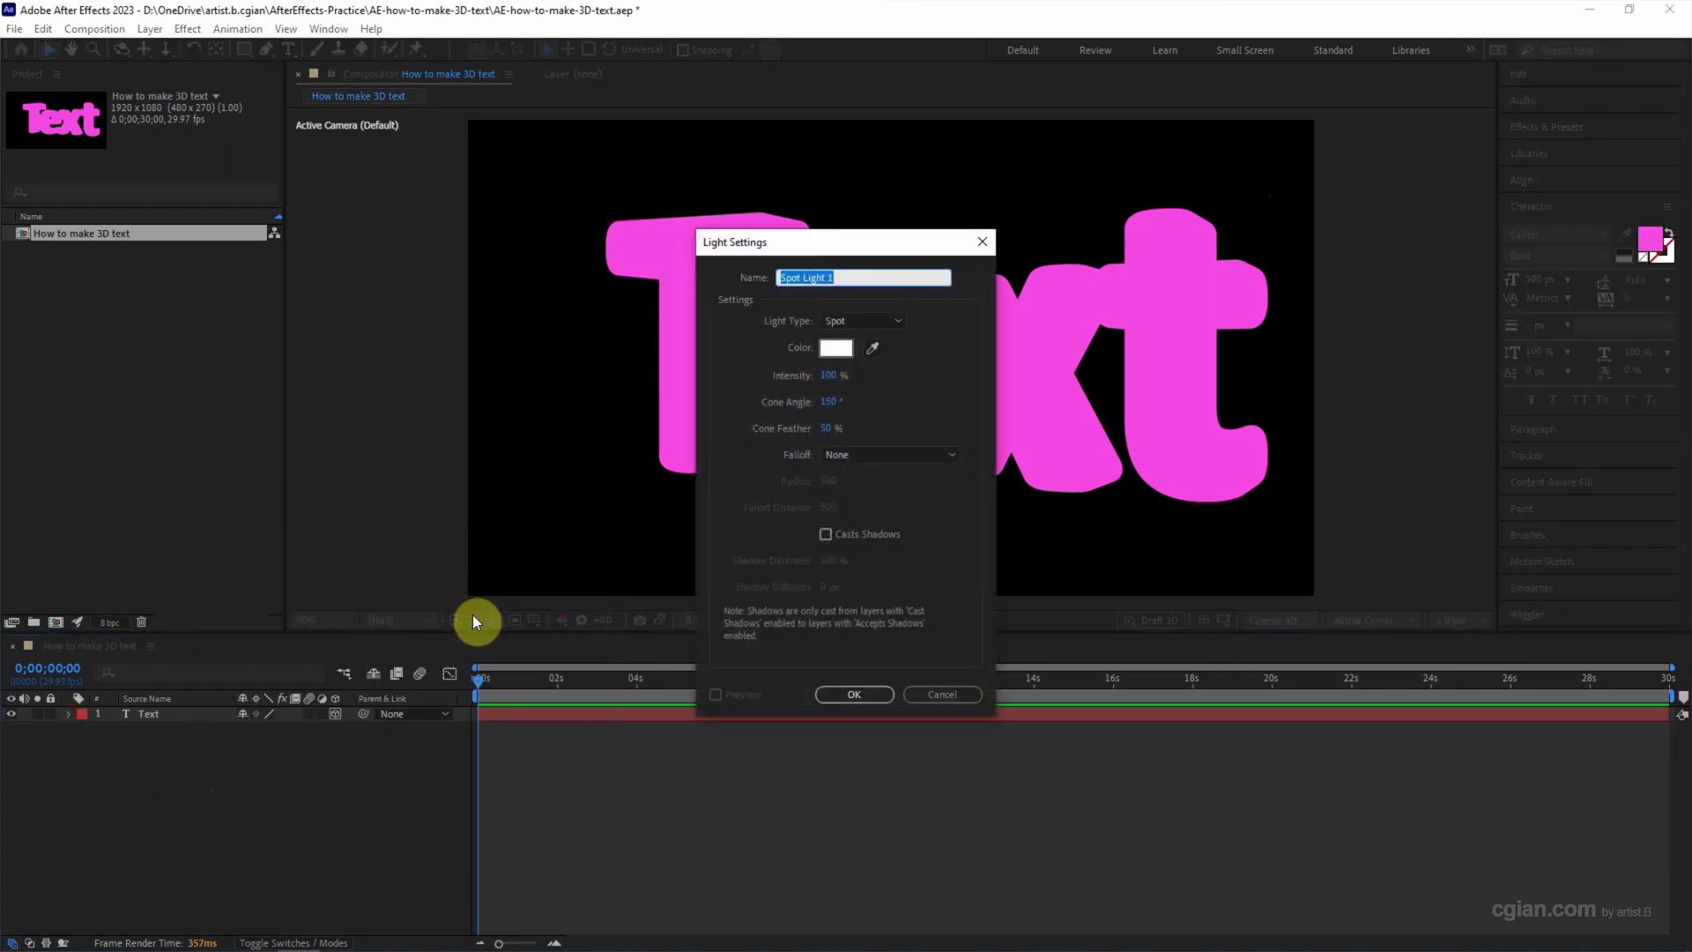
click(864, 698)
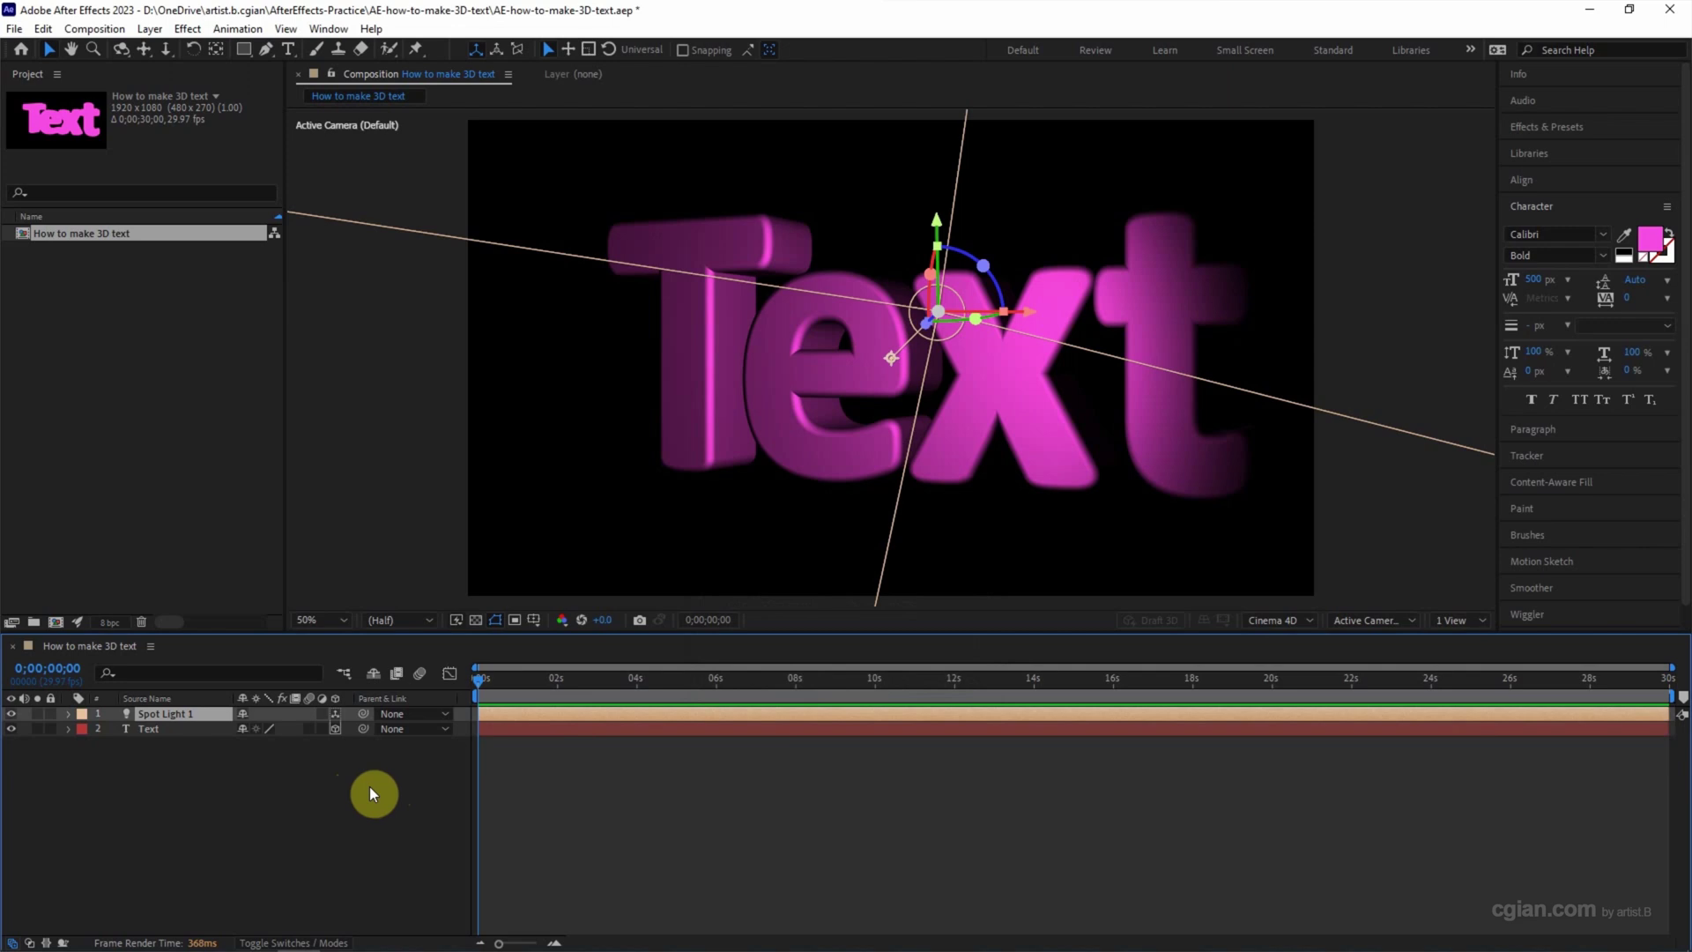
Step: Move Spot Light 1 up and left to position 571, 151, -666.7
key(p)
drag(258, 737, 11, 741)
drag(274, 740, 4, 732)
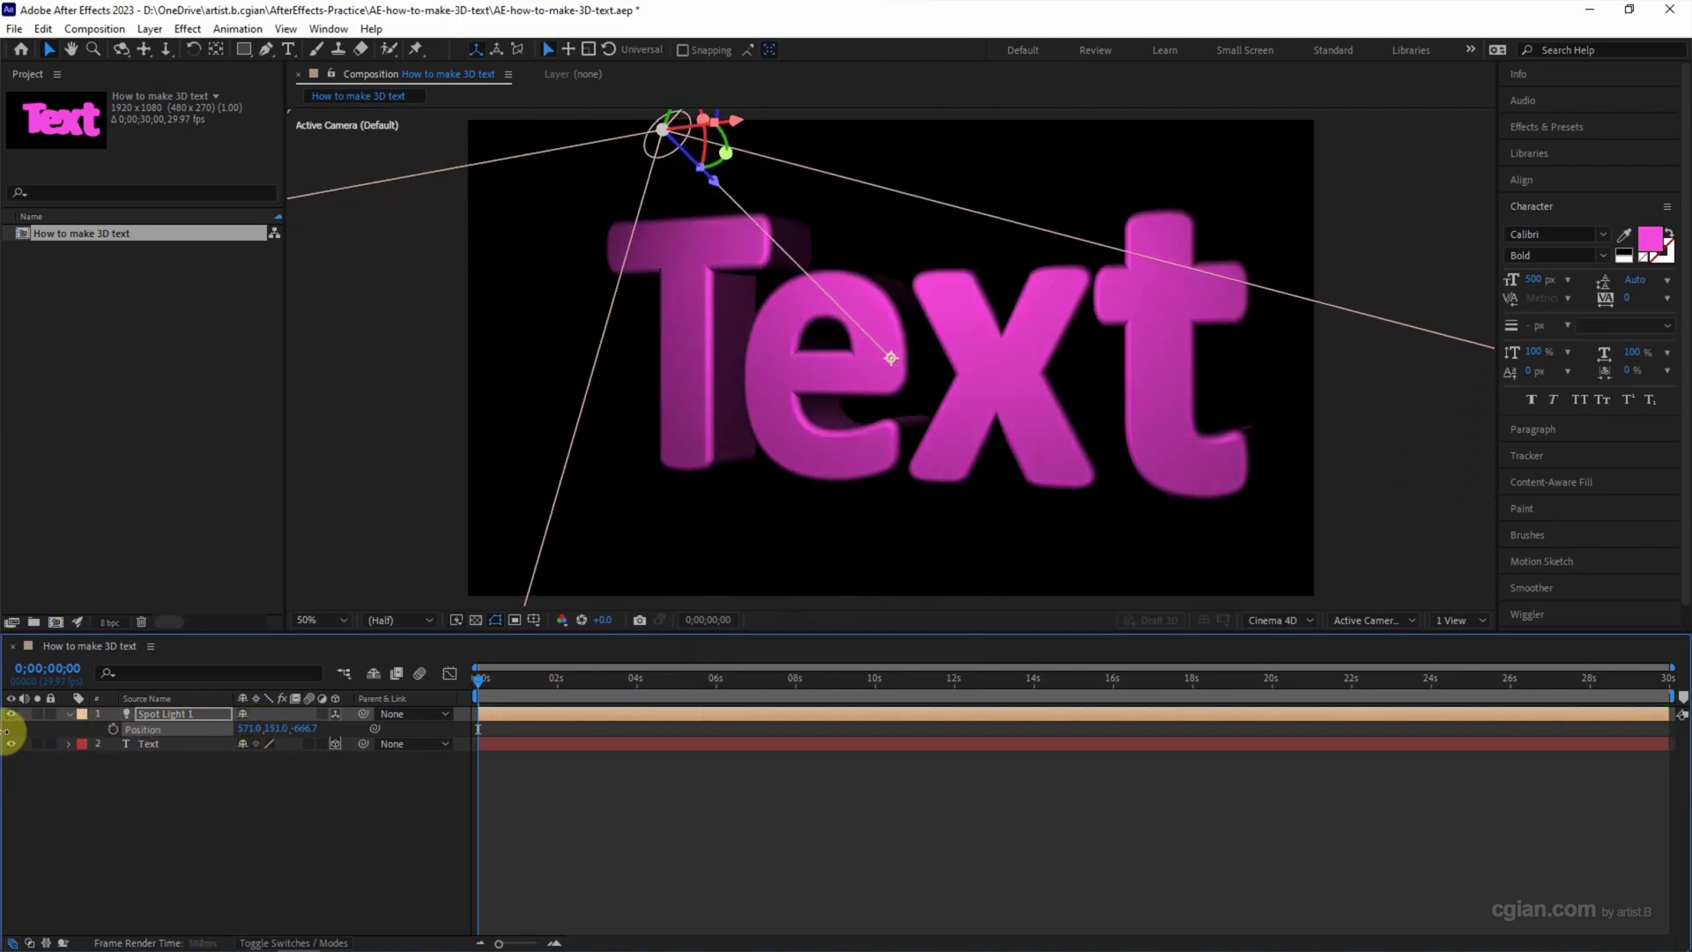
click(211, 799)
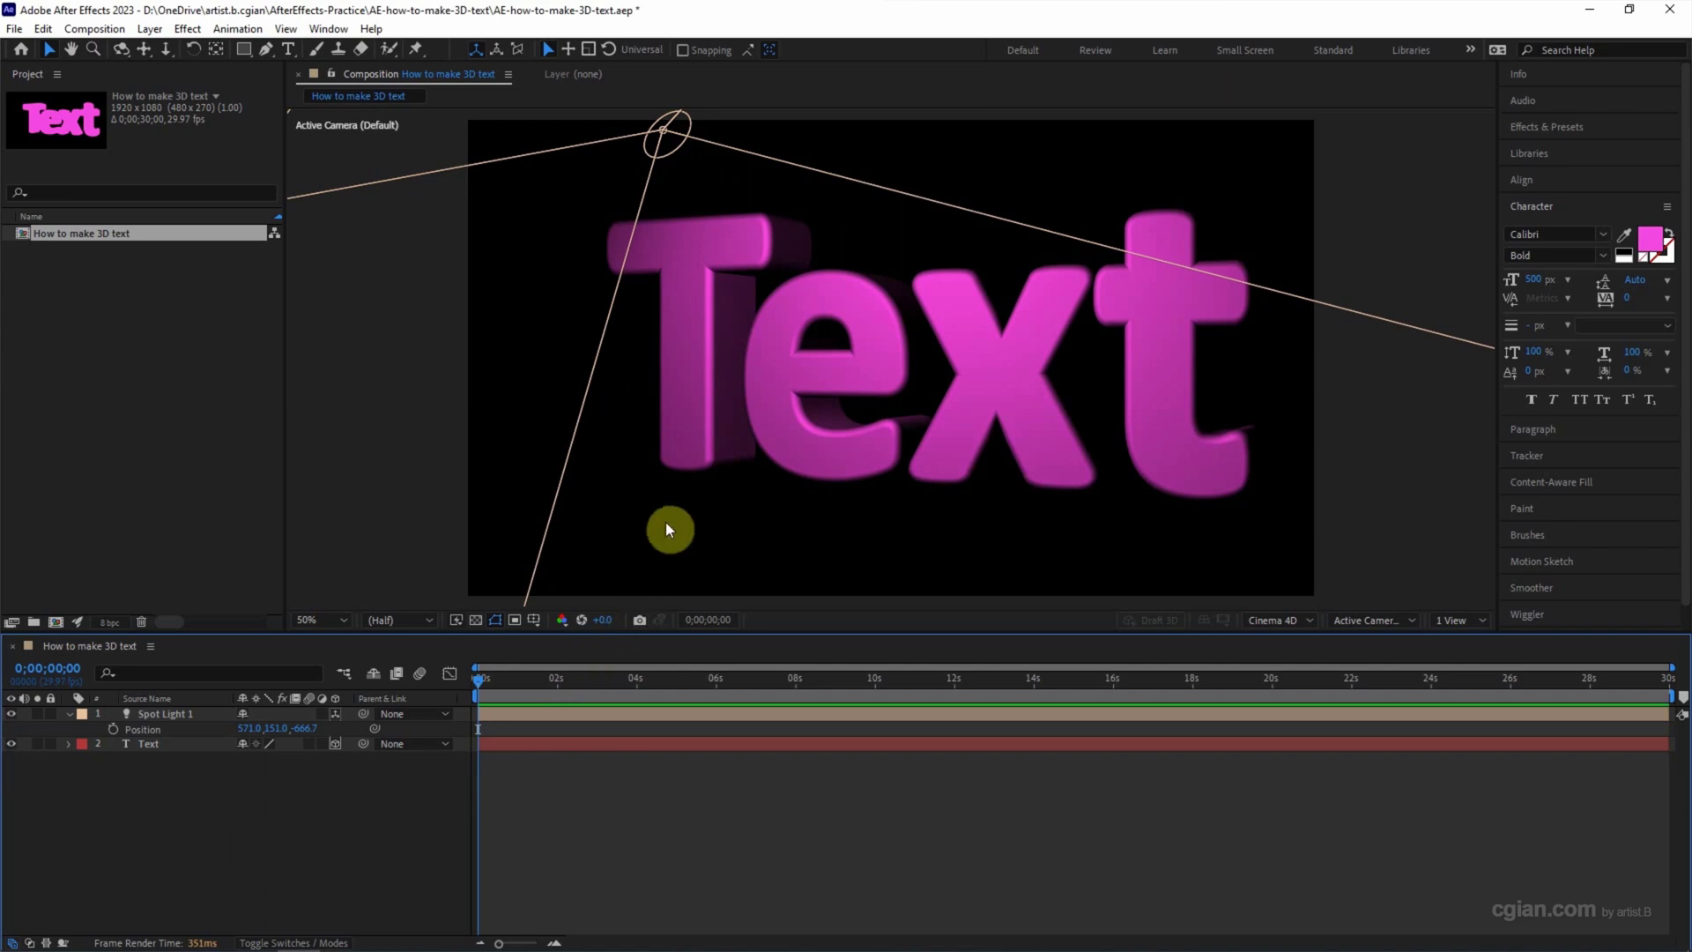
right_click(249, 811)
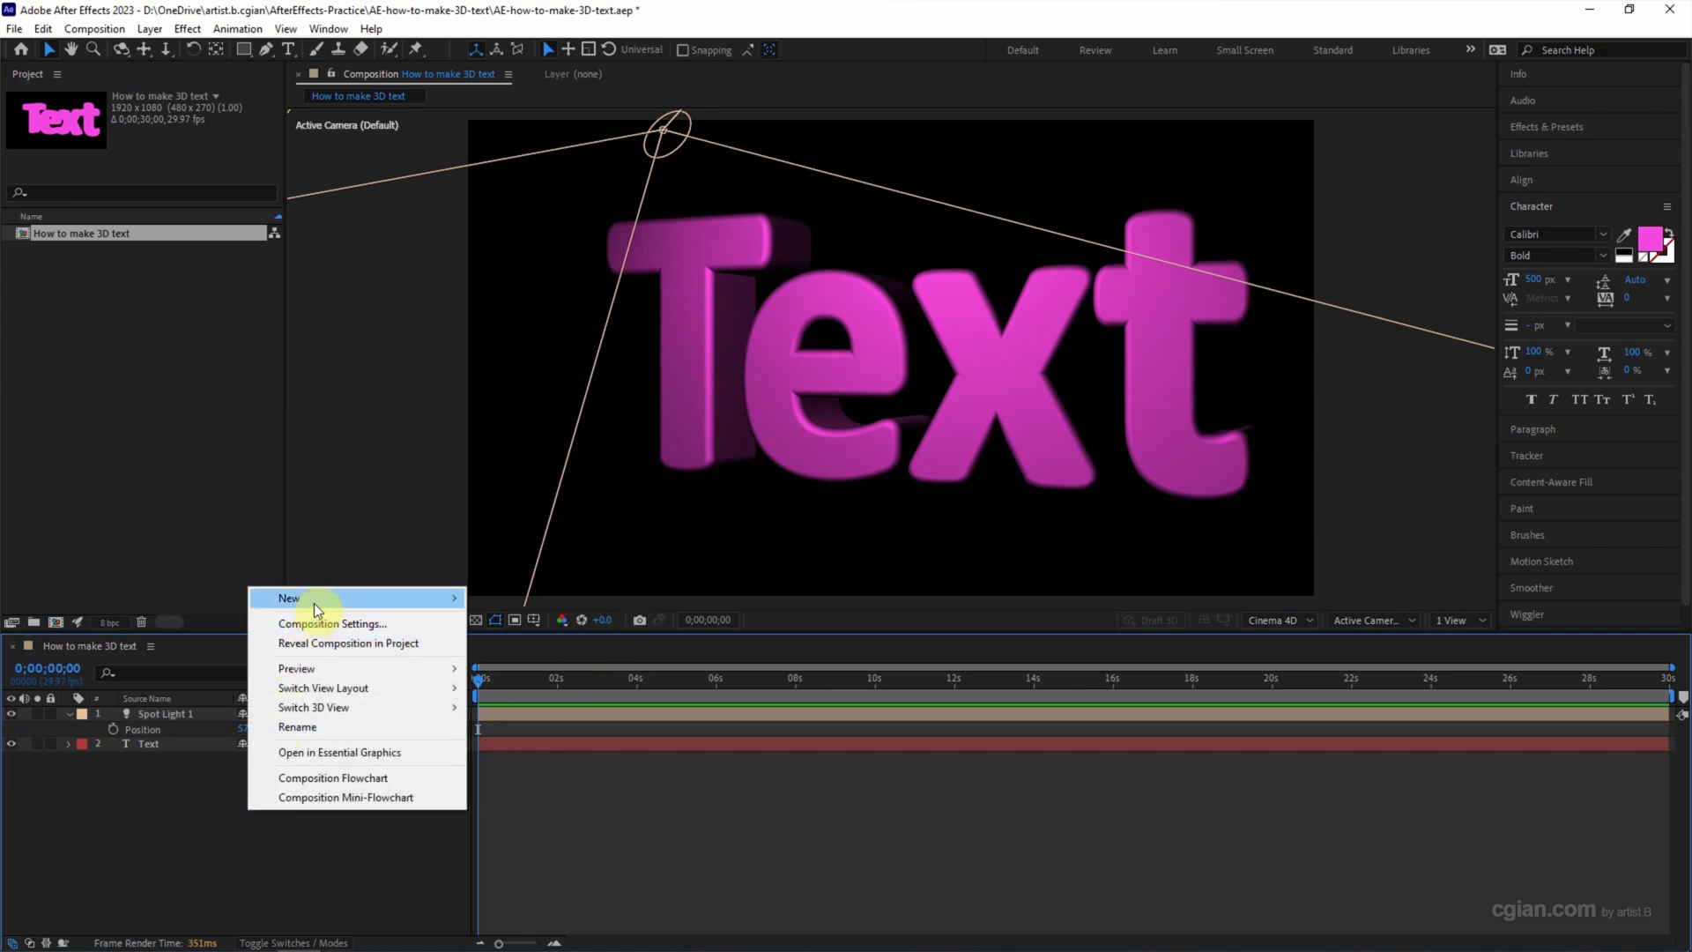
Step: Add a full-frame dark purple solid layer, Purple Solid 1
mouse_move(436, 599)
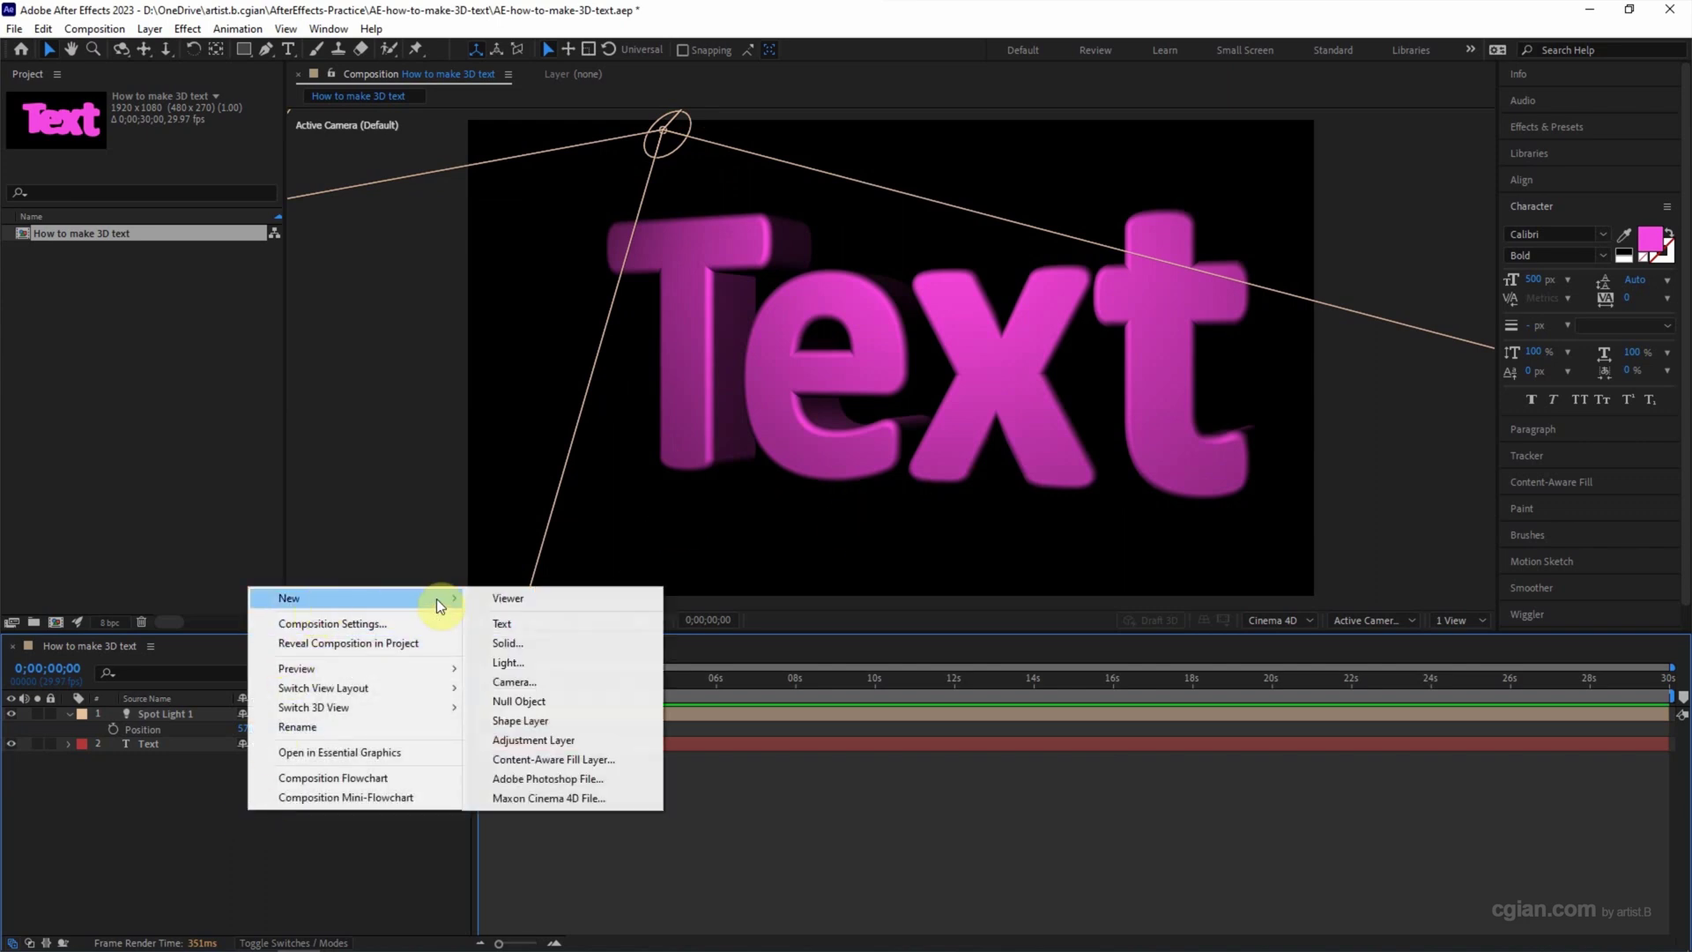
click(541, 643)
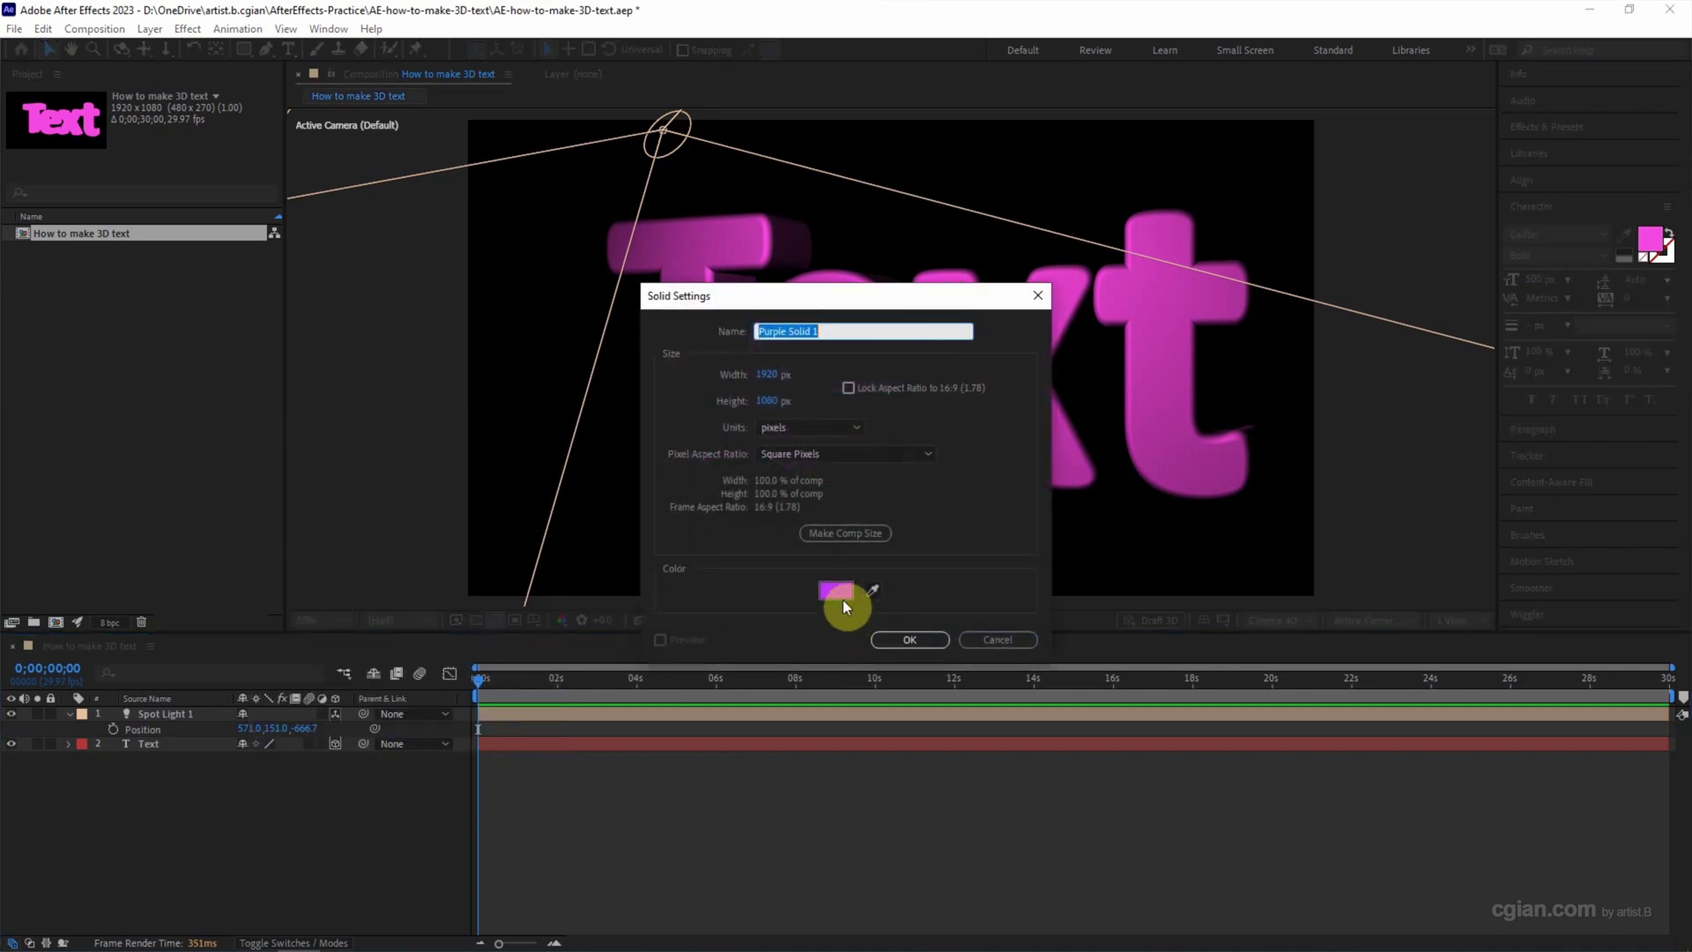
click(838, 590)
mouse_move(831, 415)
mouse_down()
mouse_move(823, 380)
mouse_move(835, 433)
mouse_move(824, 417)
mouse_up()
click(1014, 381)
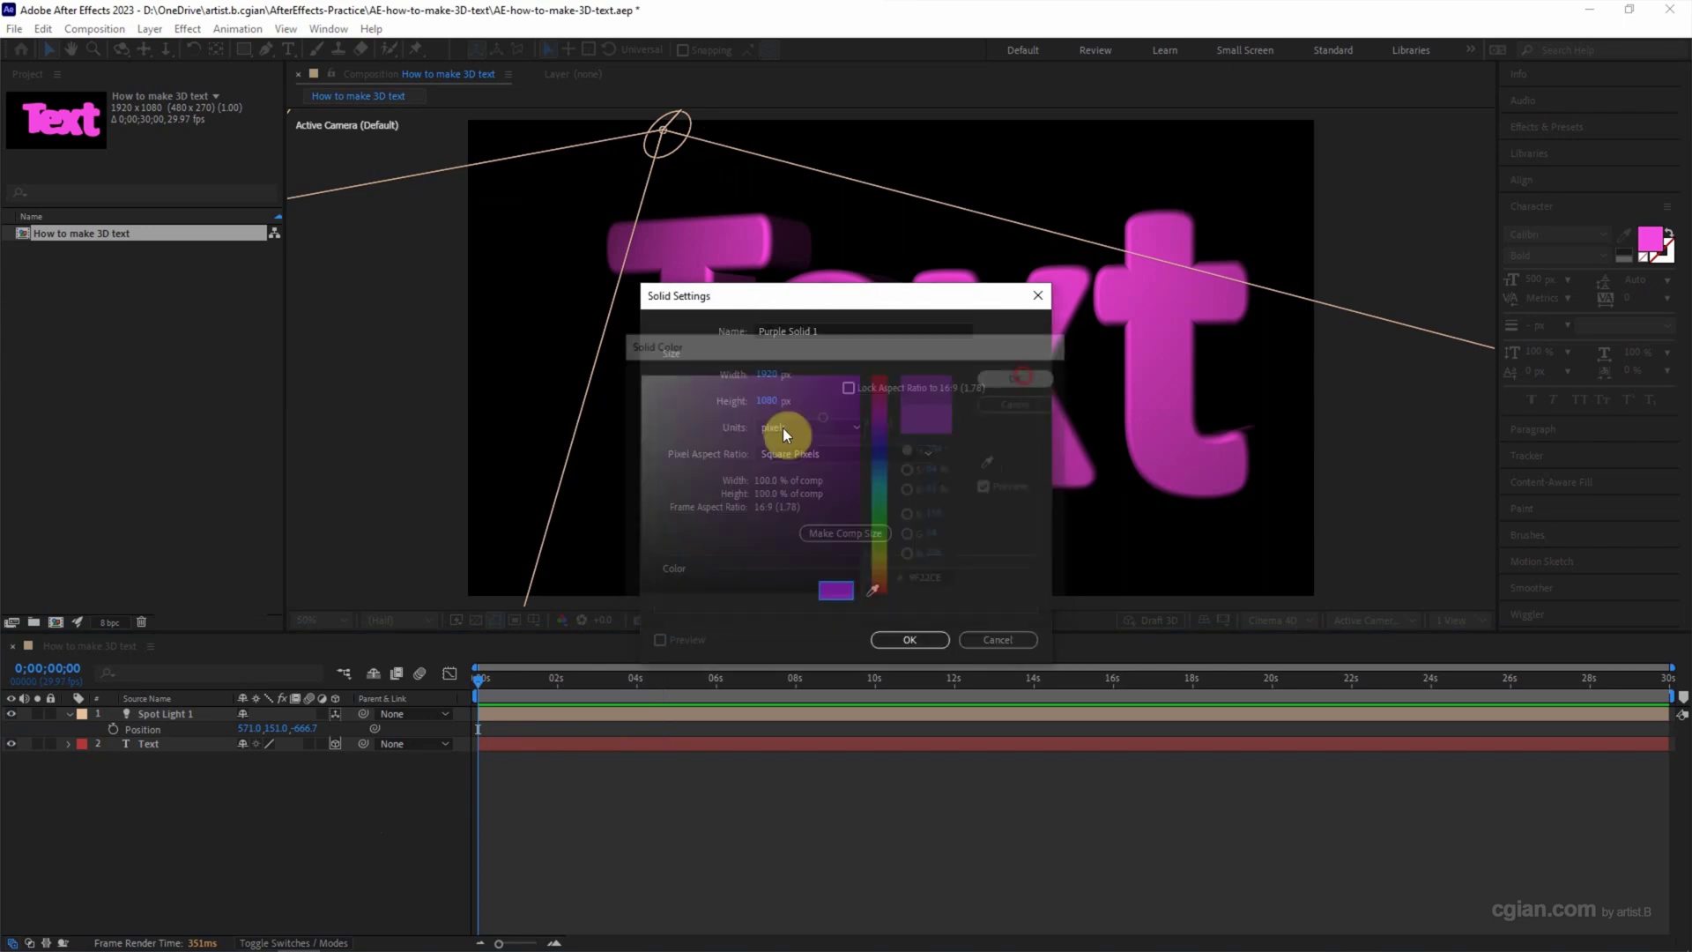
click(882, 638)
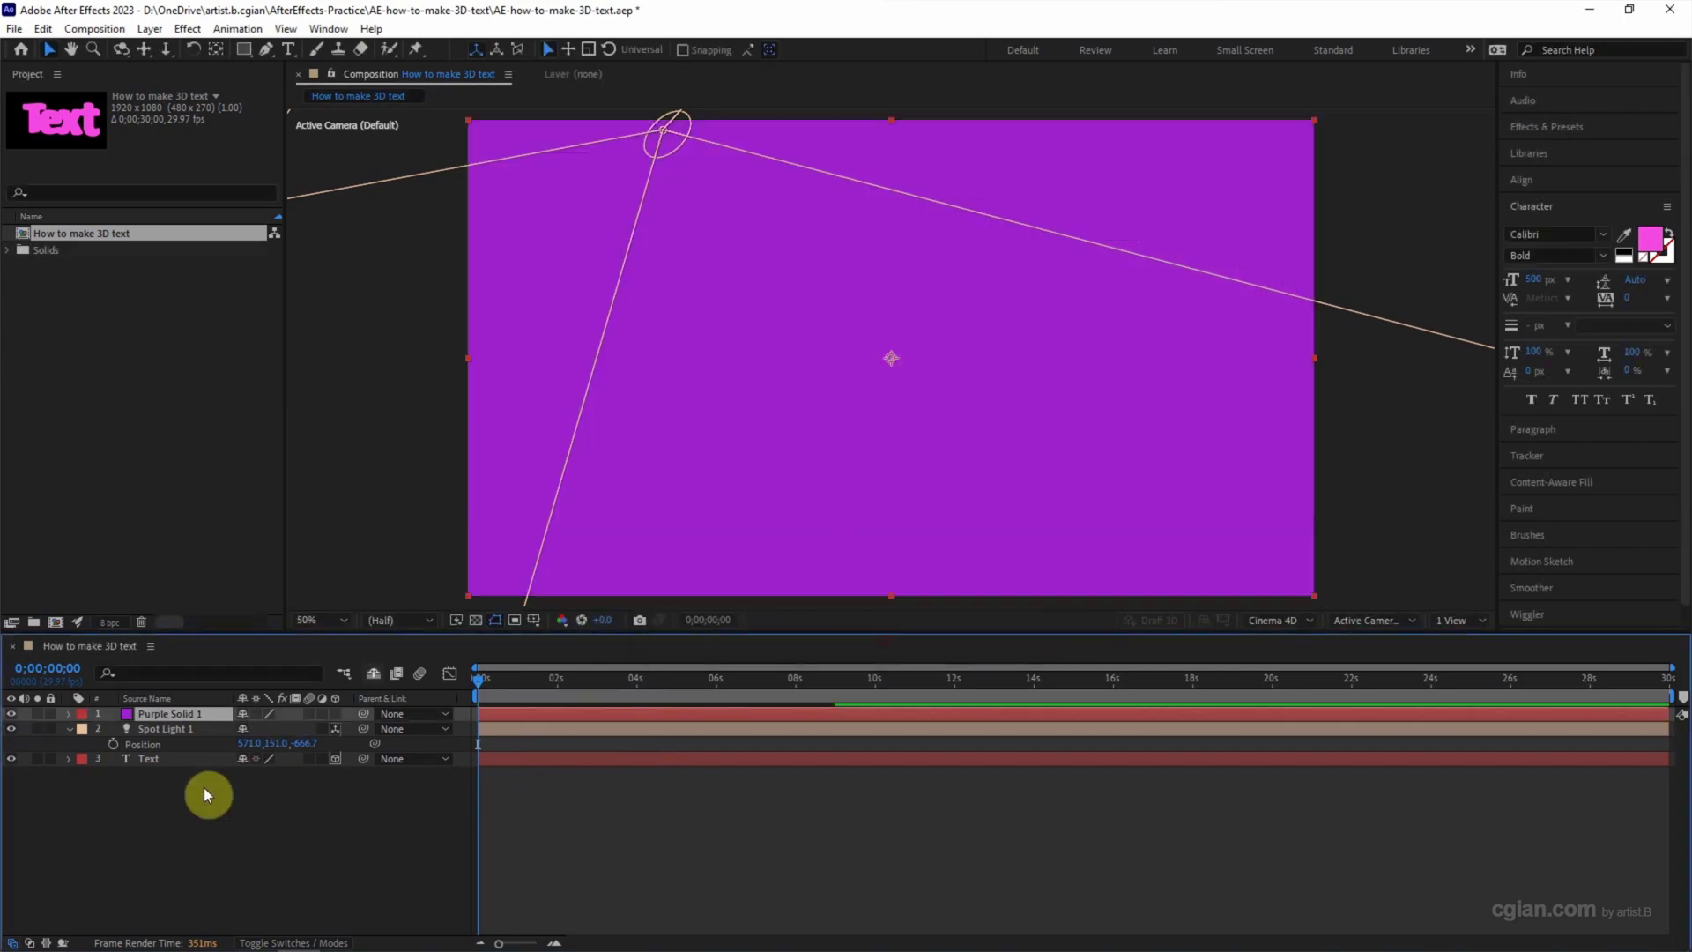
Step: Make Purple Solid 1 3D, set X Orientation to 90°, and lower it beneath the text
click(335, 714)
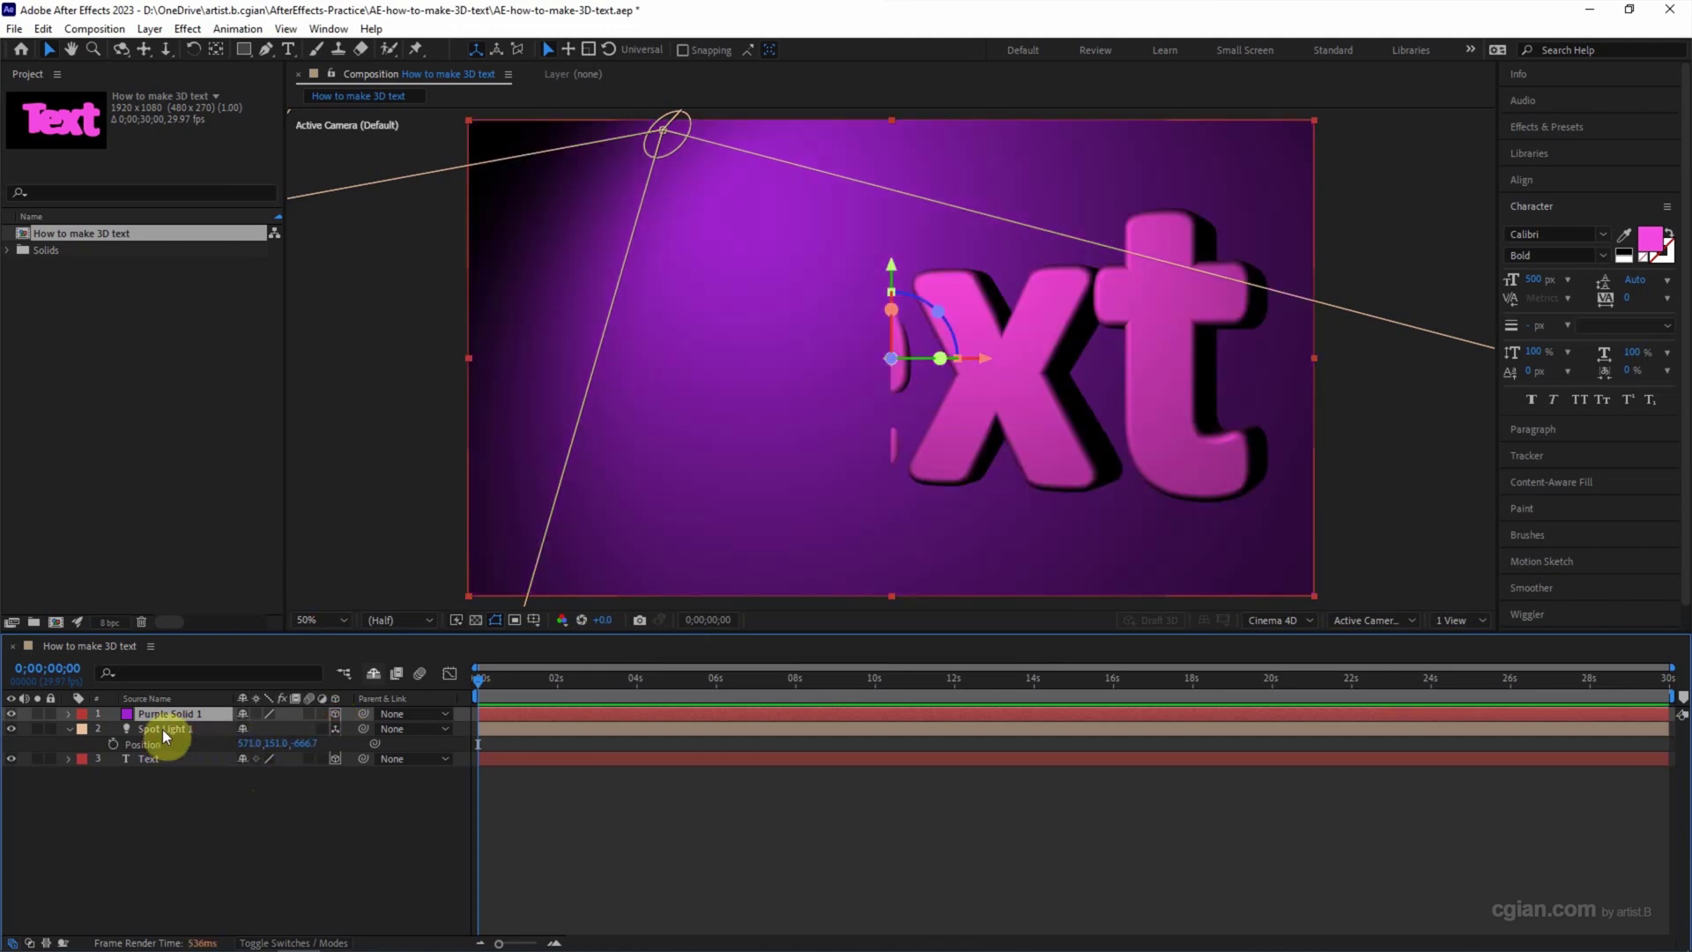
key(r)
click(243, 728)
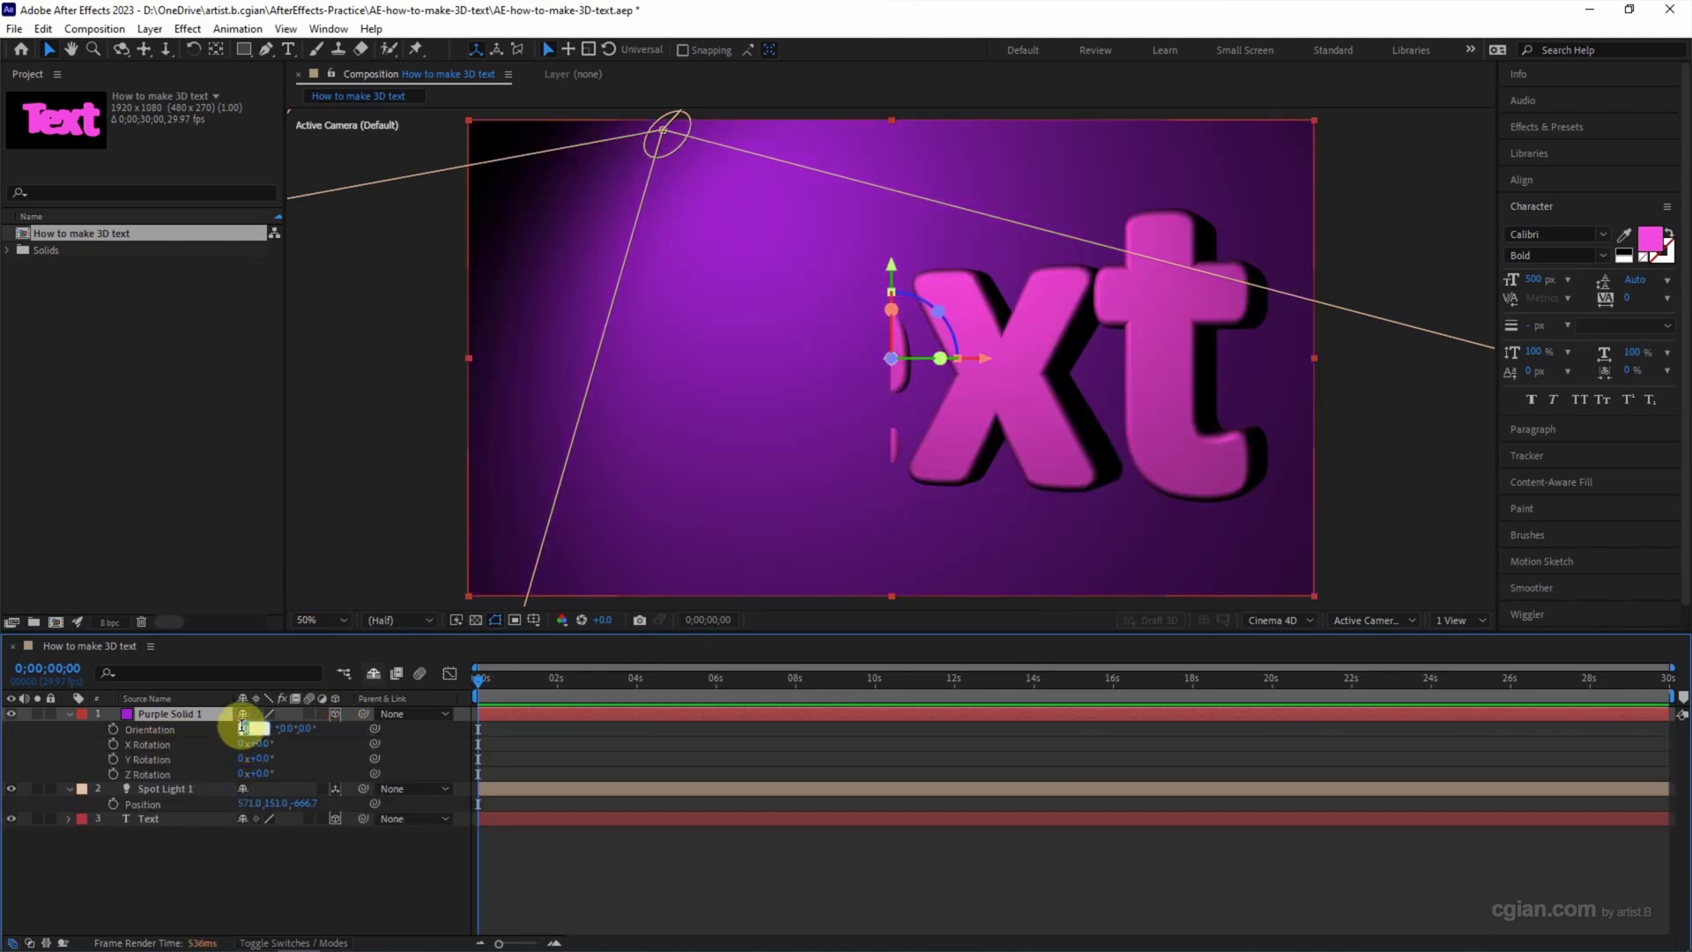
text(90)
key(Return)
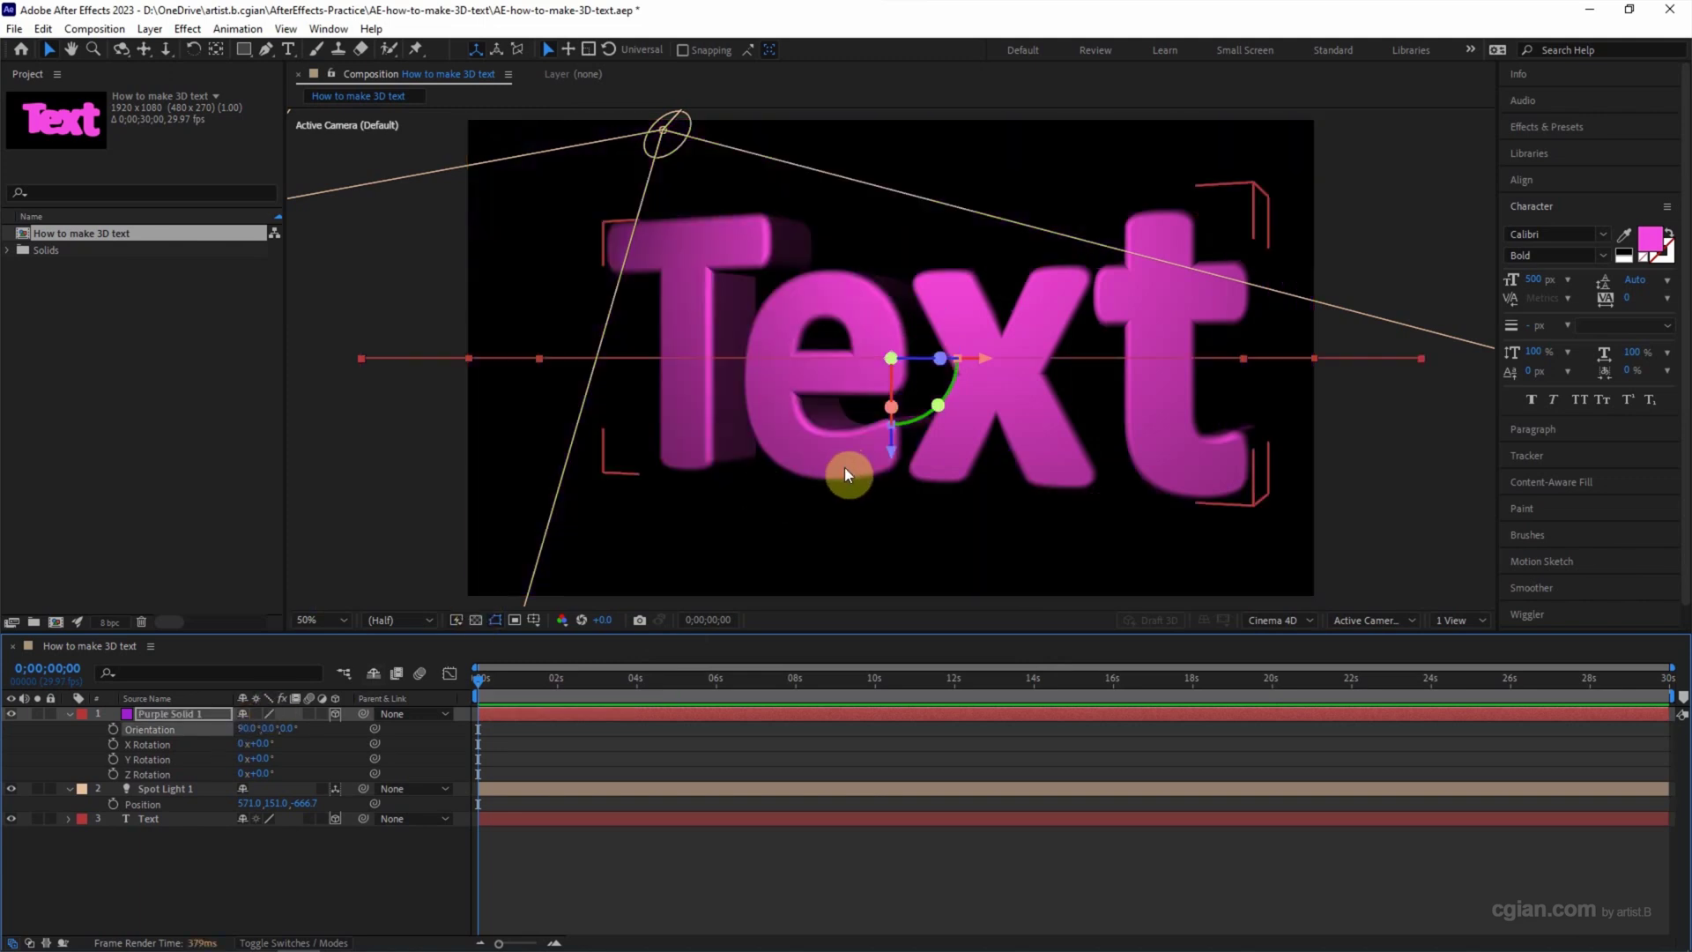
drag(891, 454, 907, 598)
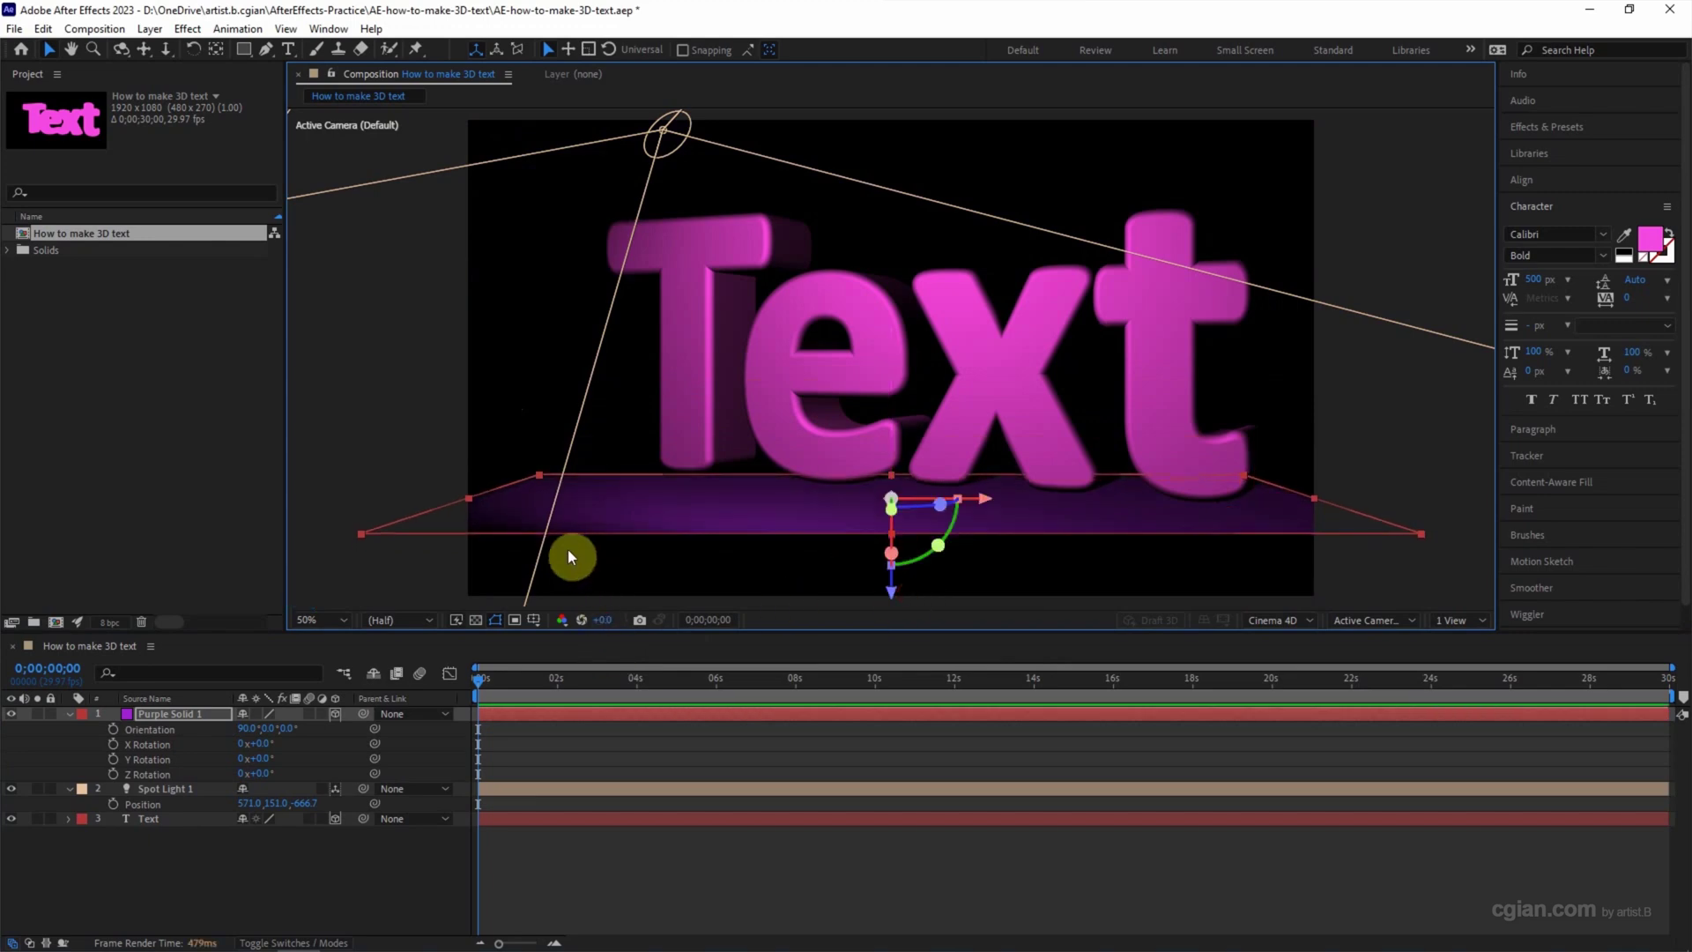
Step: Scale the purple floor plane up to 772%
key(s)
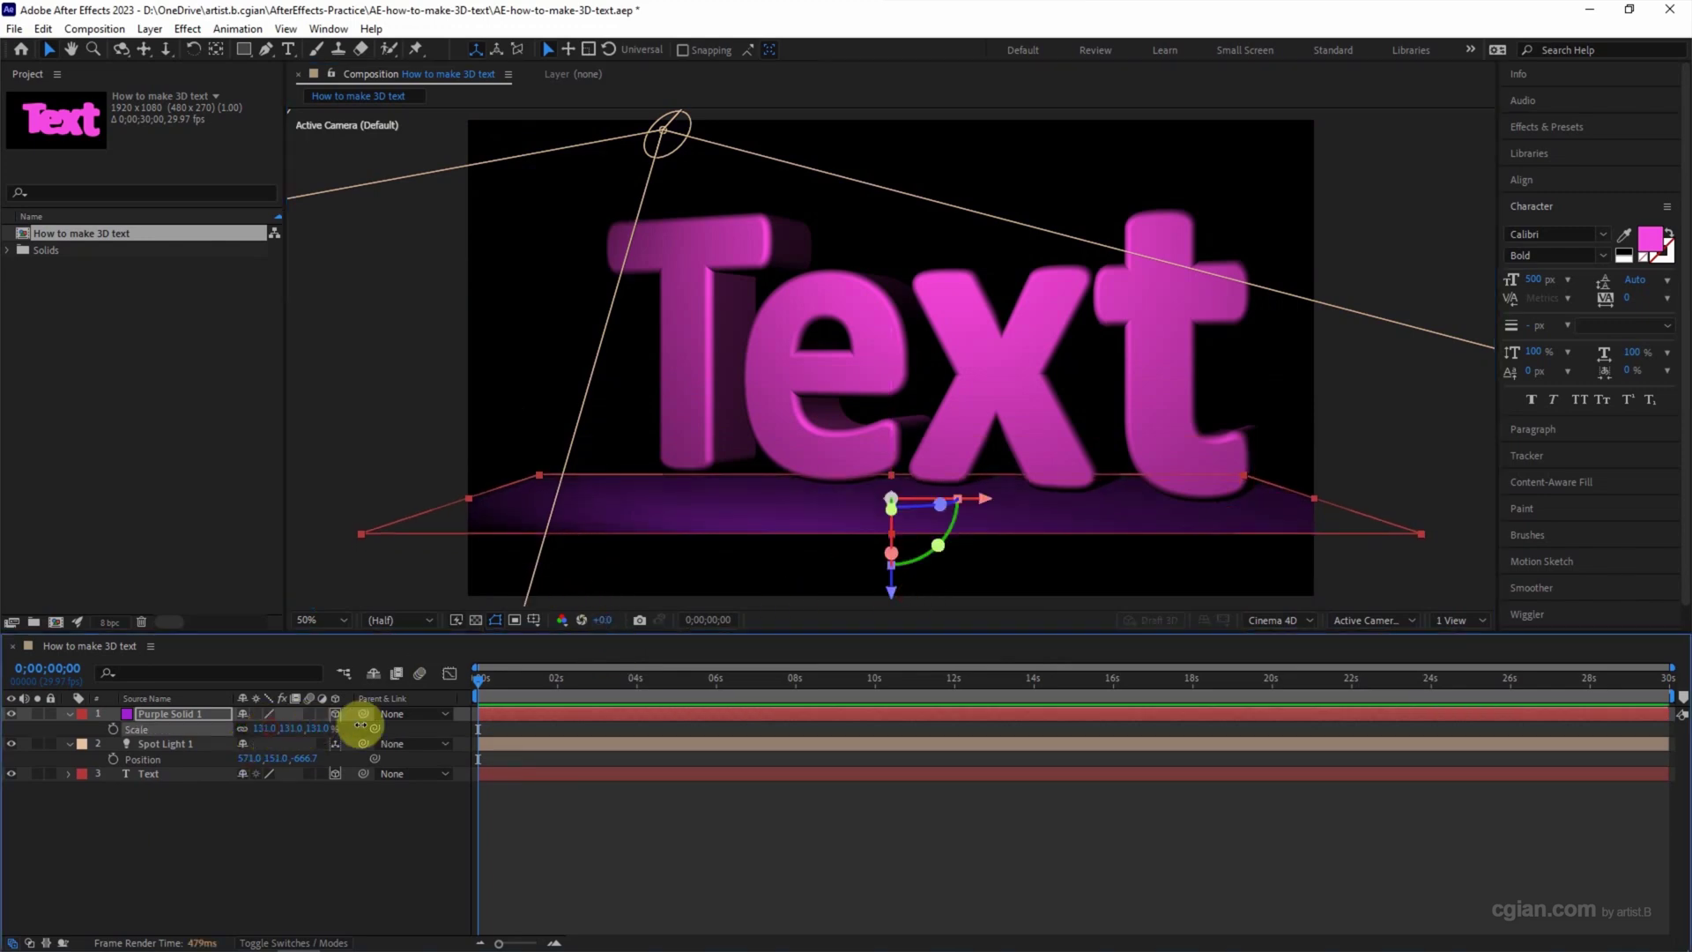
drag(361, 725, 896, 759)
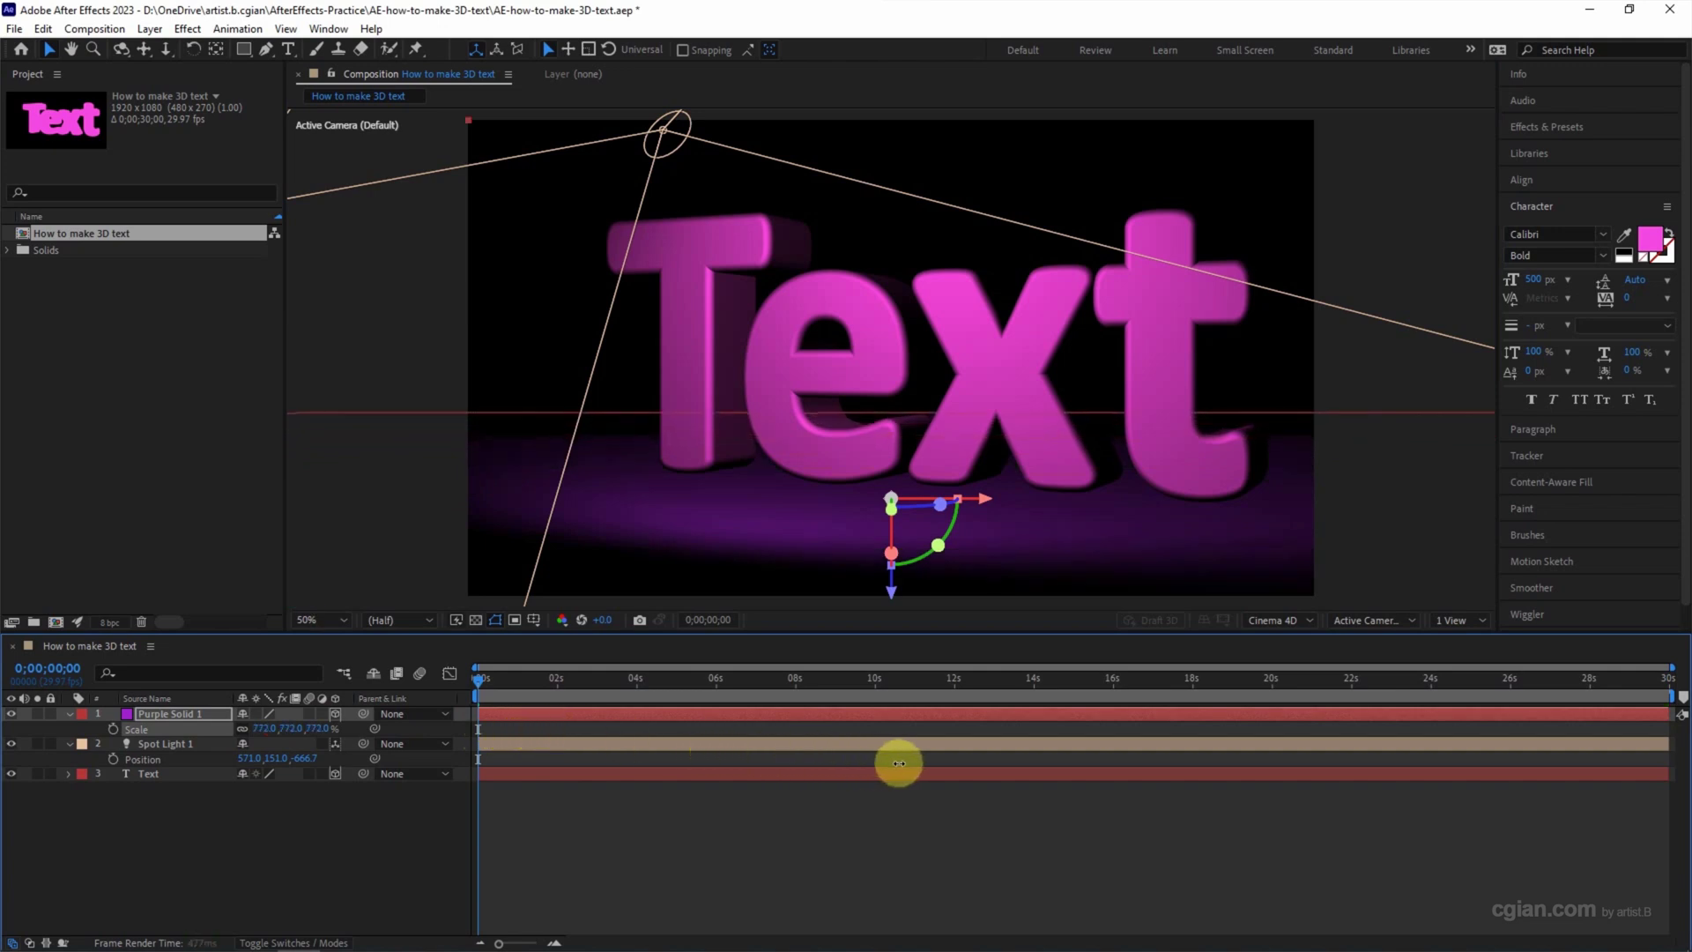
click(329, 822)
Step: Turn on Casts Shadows in Spot Light 1's Light Options
click(70, 714)
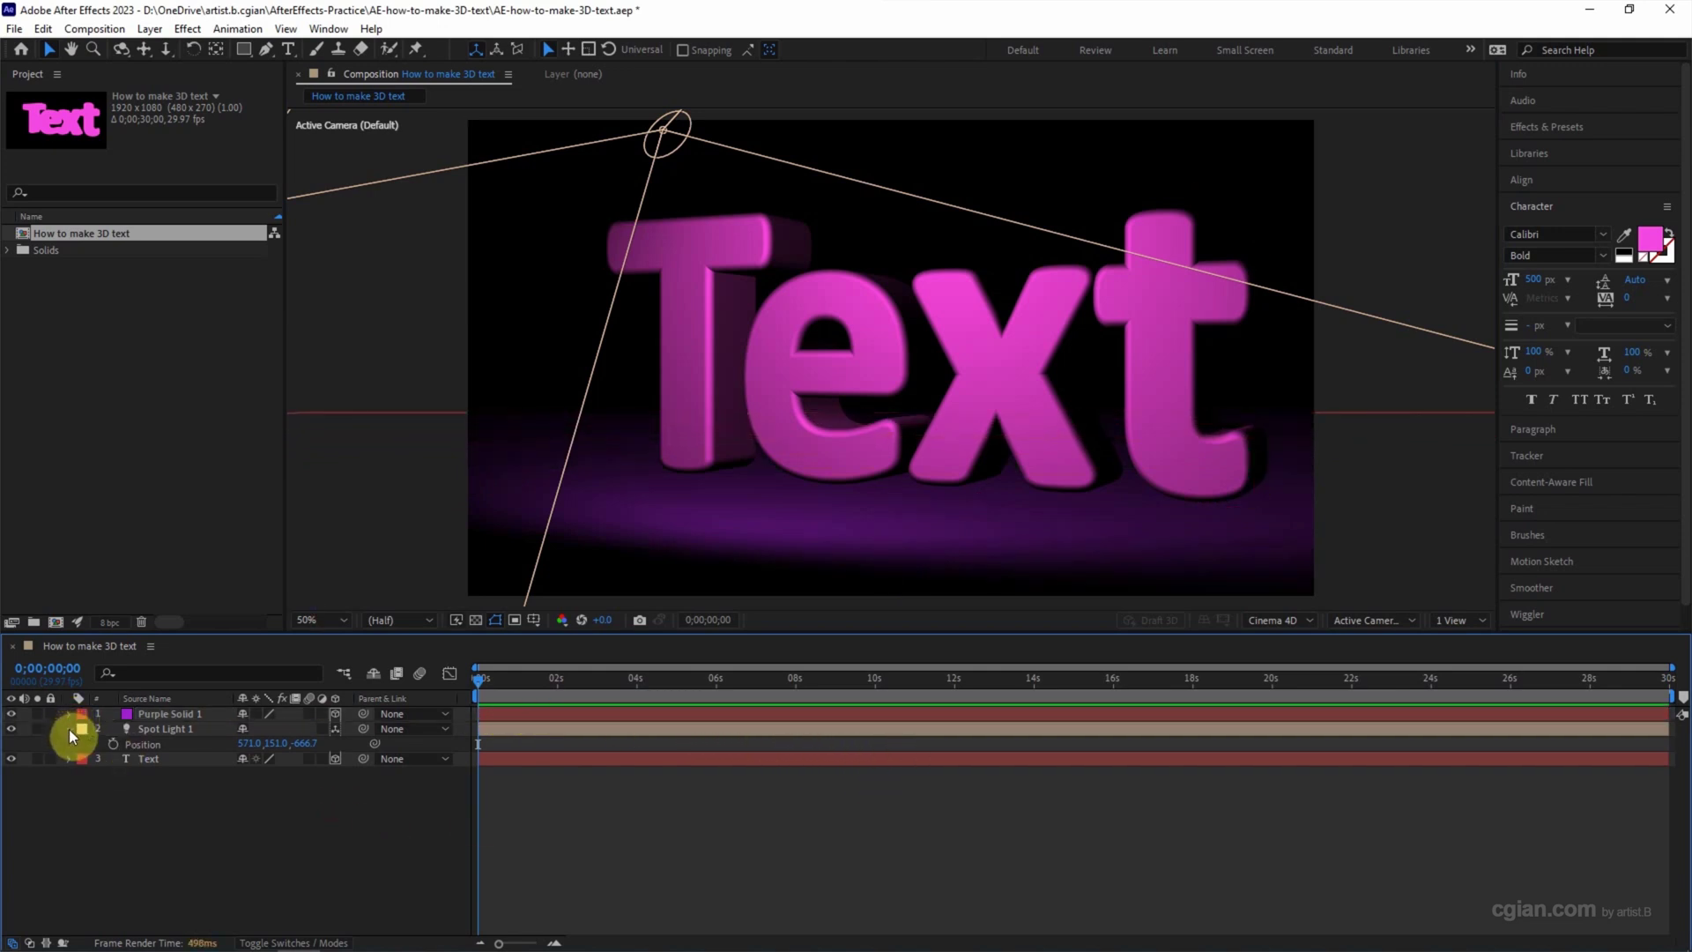
click(69, 728)
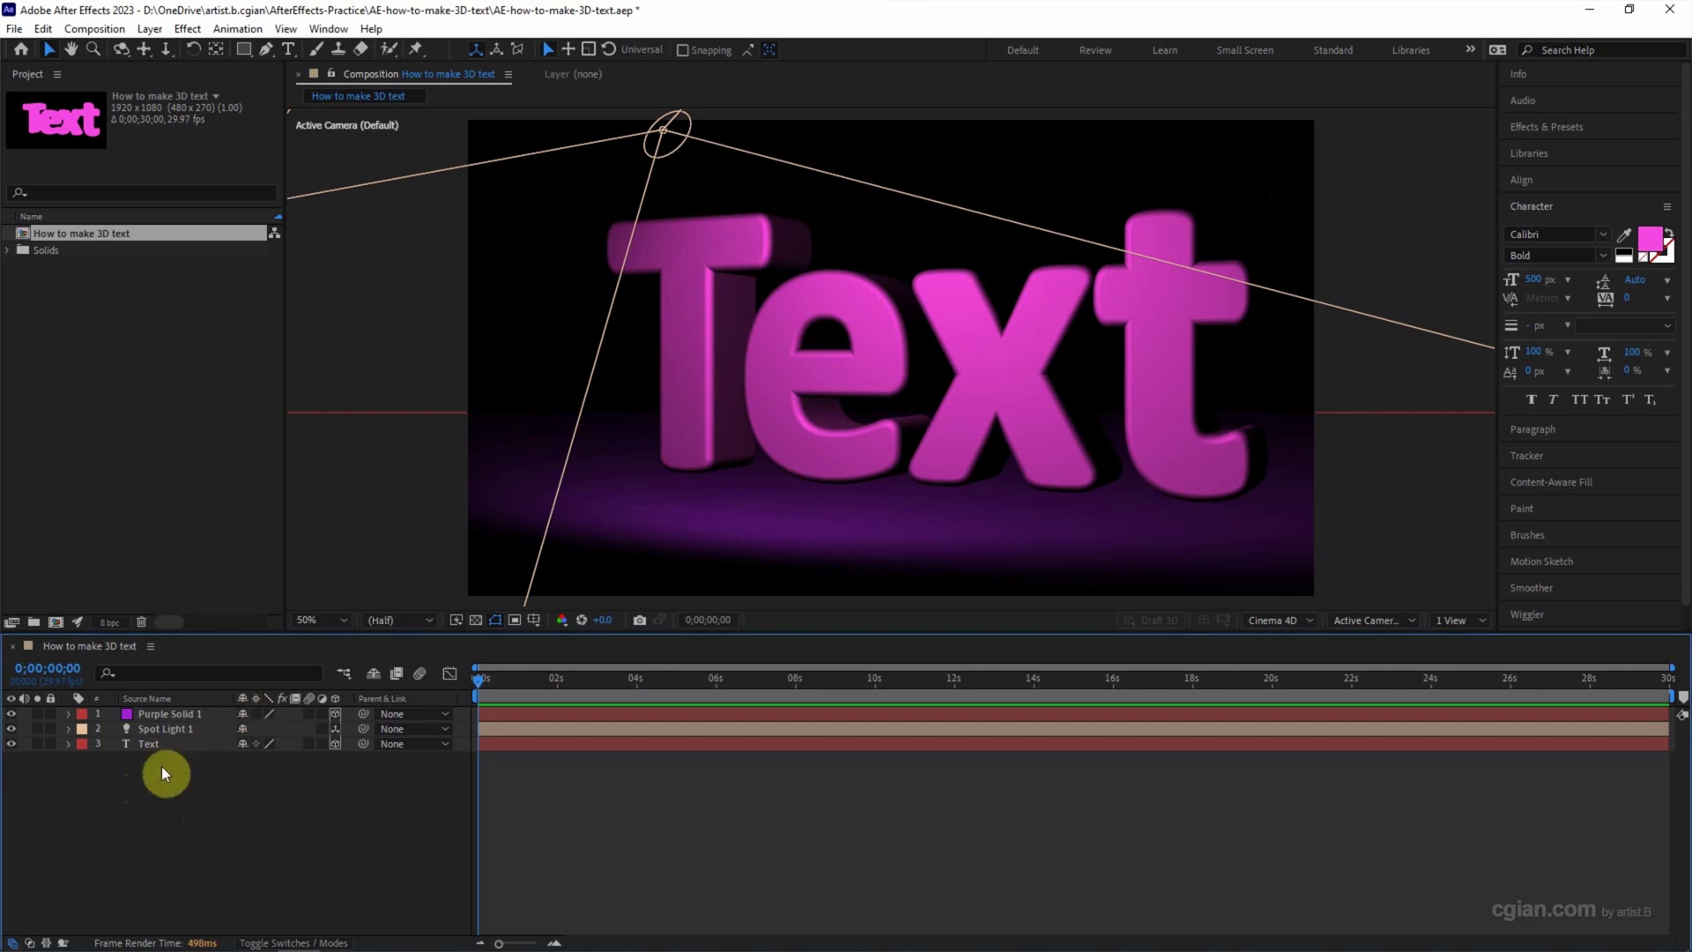
click(69, 729)
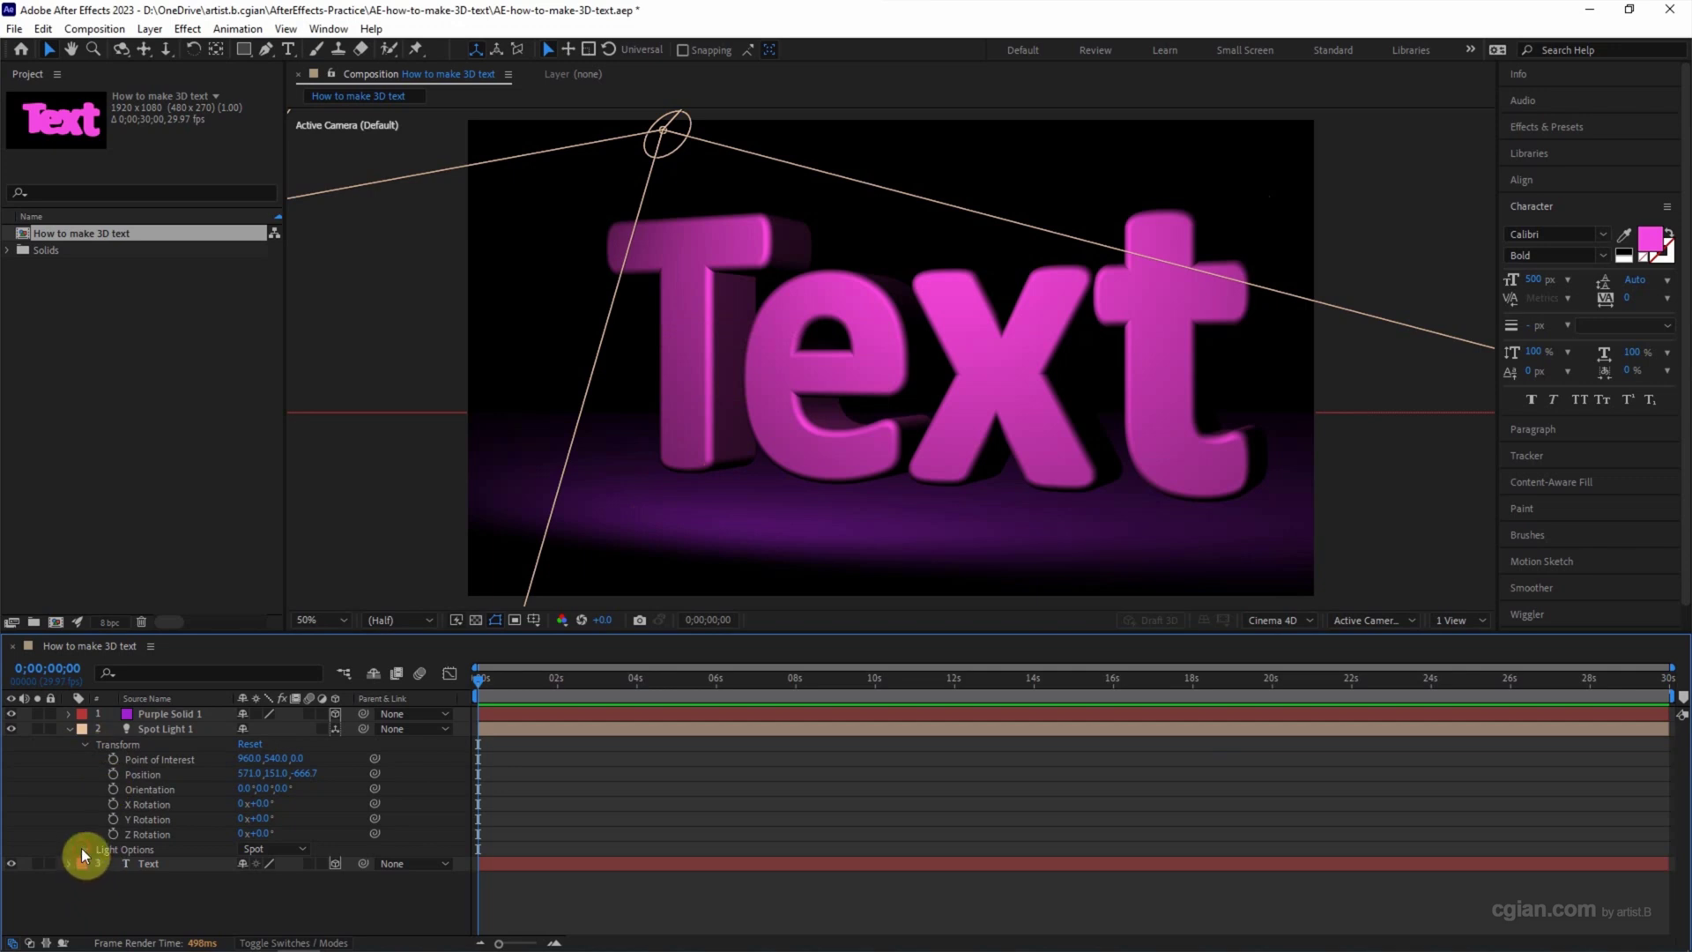
click(82, 849)
scroll(151, 832, down, 3)
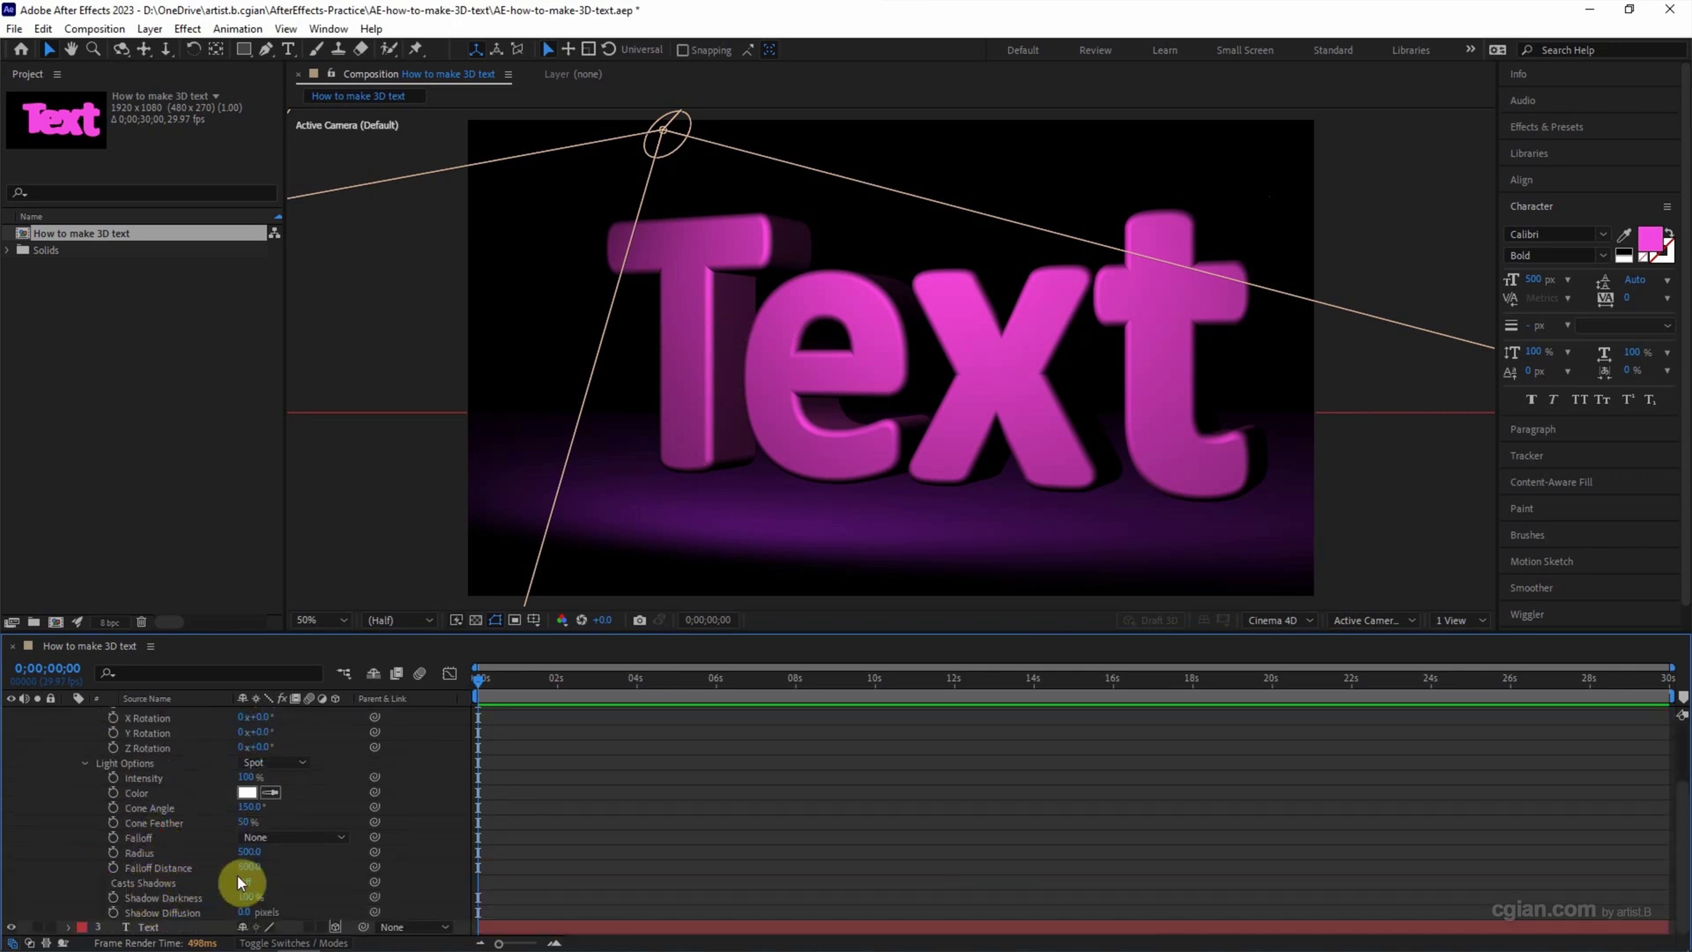
click(246, 884)
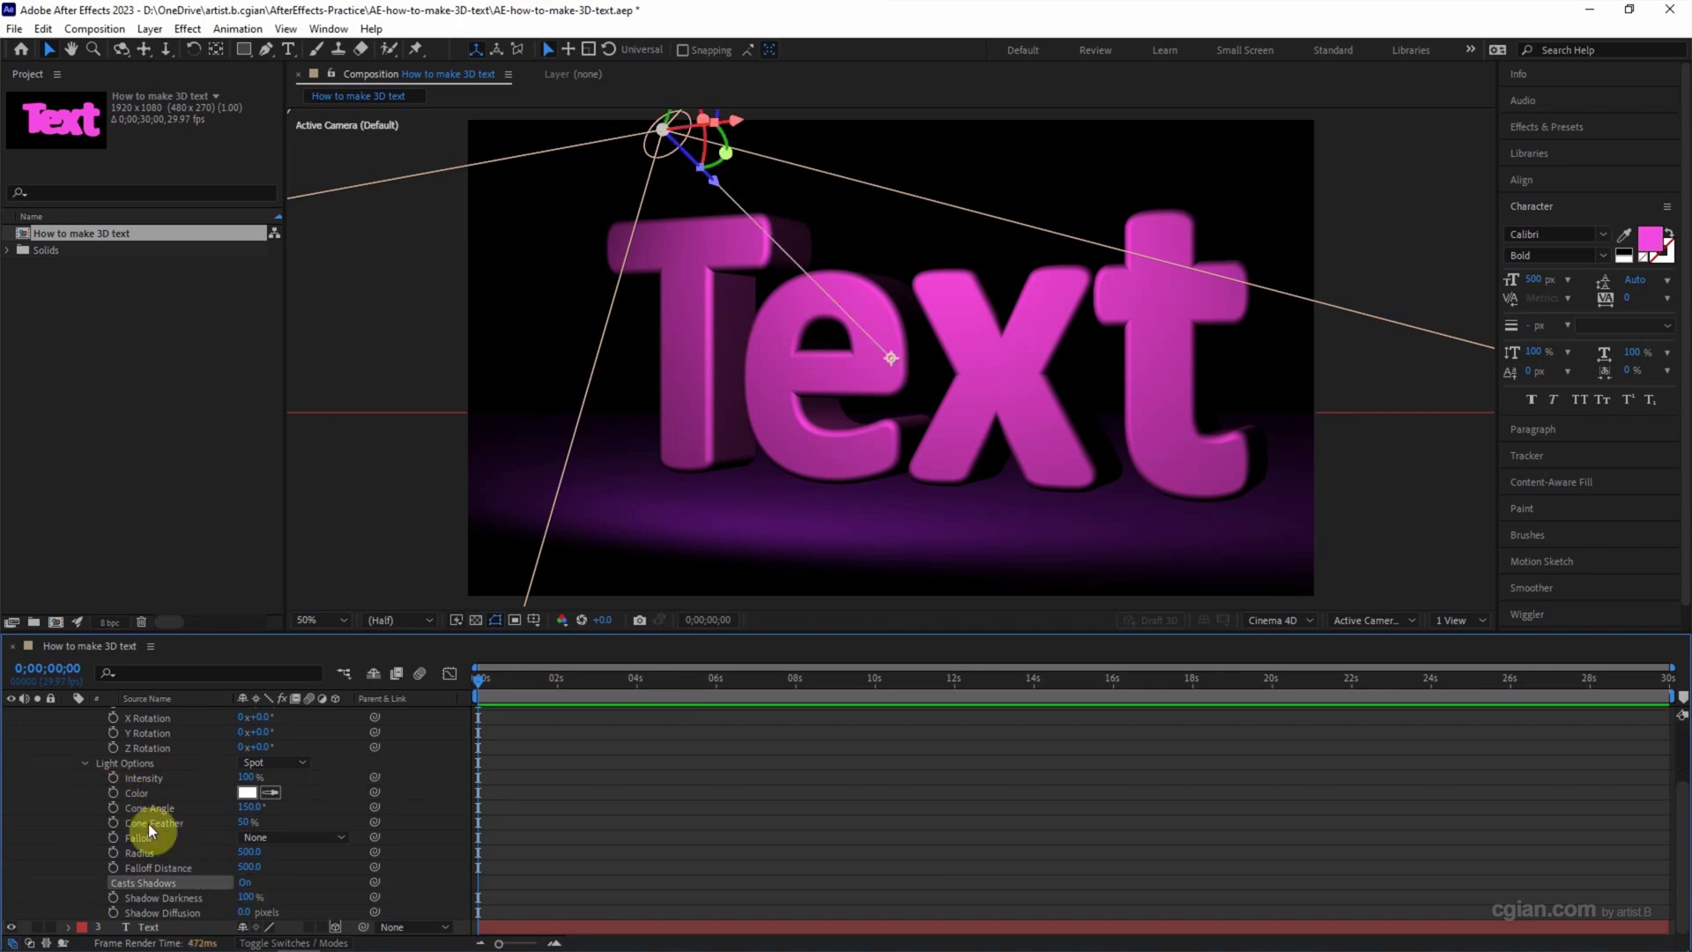
scroll(148, 823, up, 2)
scroll(97, 776, down, 2)
Step: Set Casts Shadows to On in the Text layer's Material Options
click(77, 927)
scroll(123, 881, down, 3)
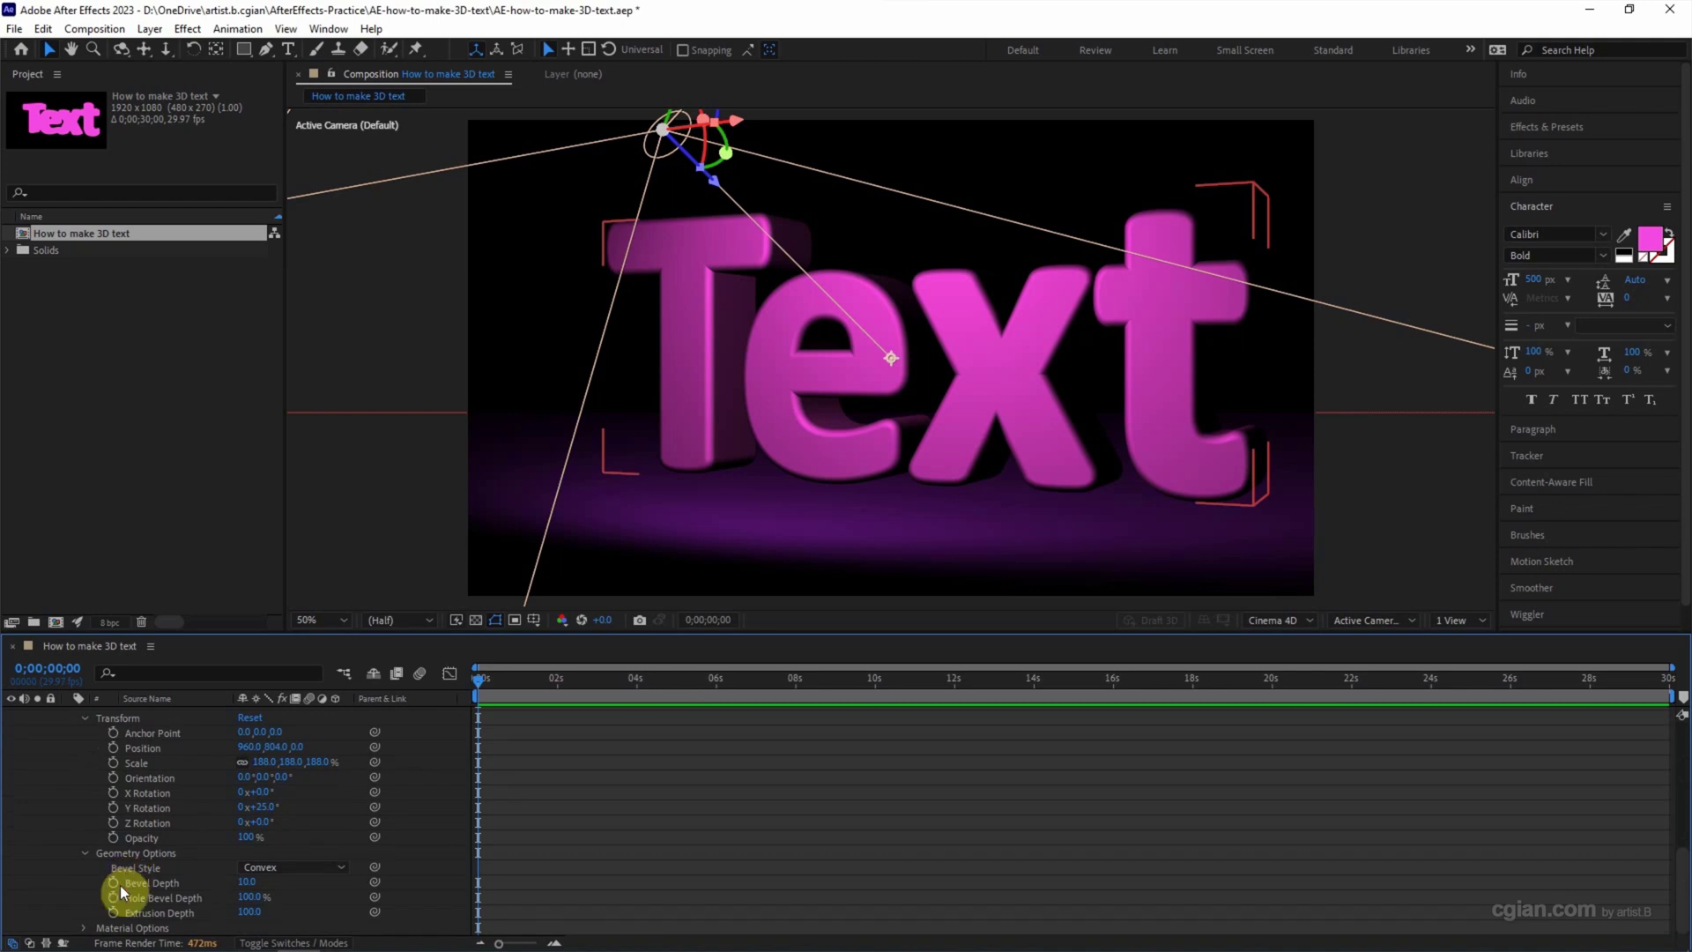
click(85, 927)
scroll(124, 886, down, 4)
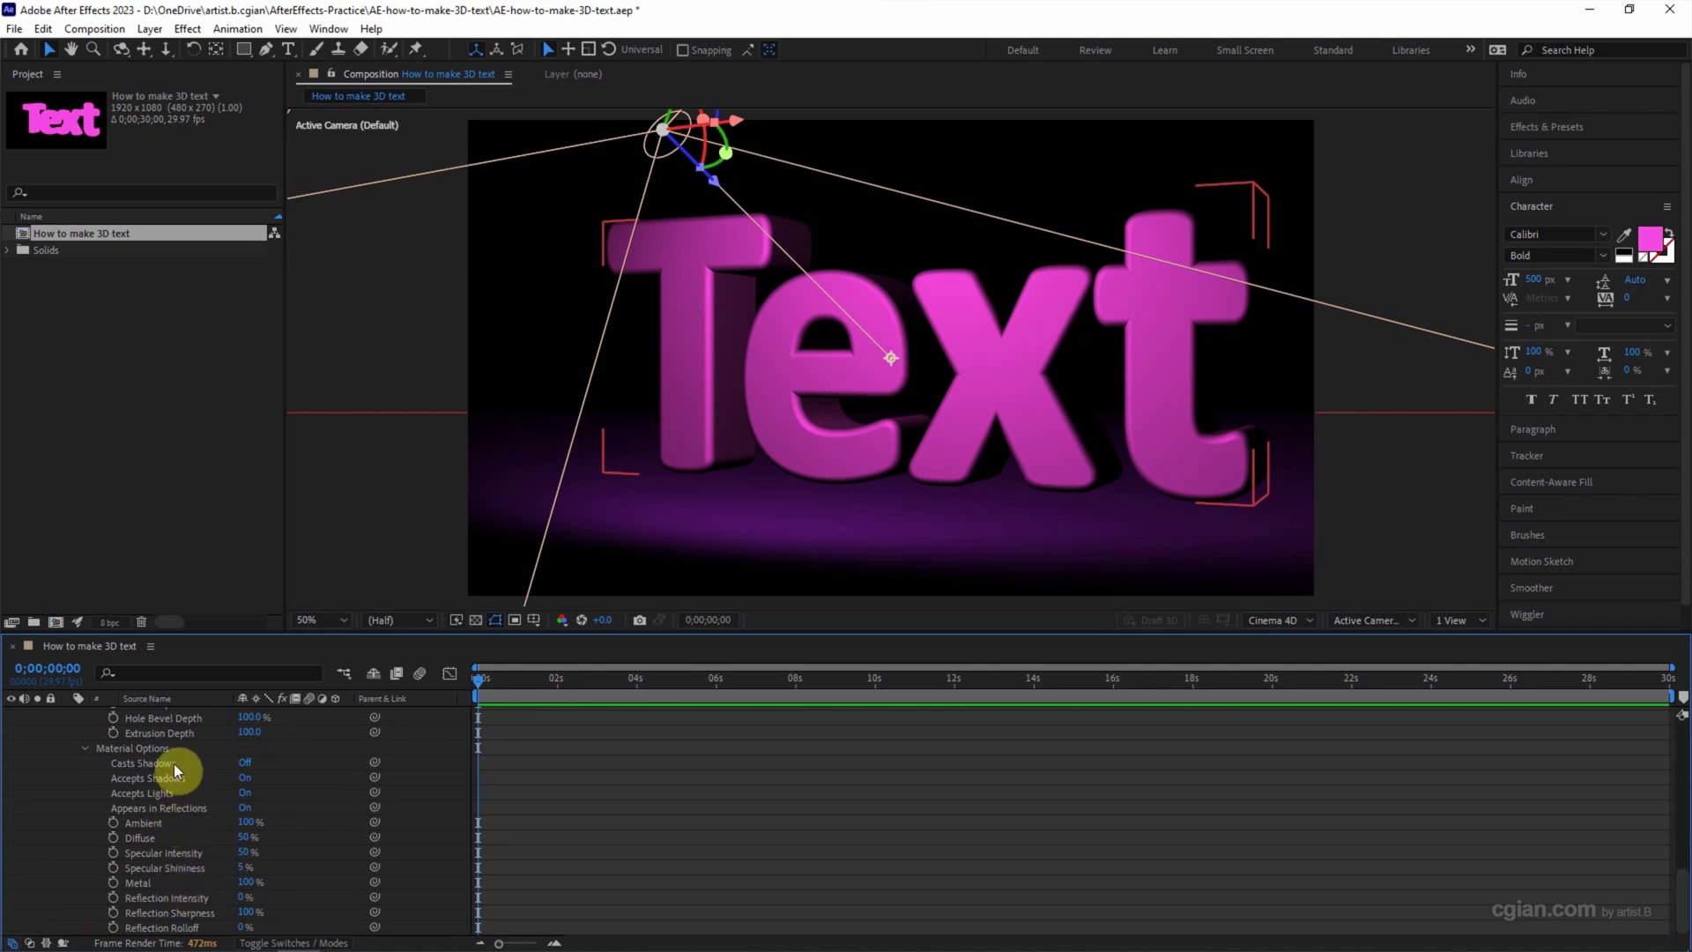
click(245, 762)
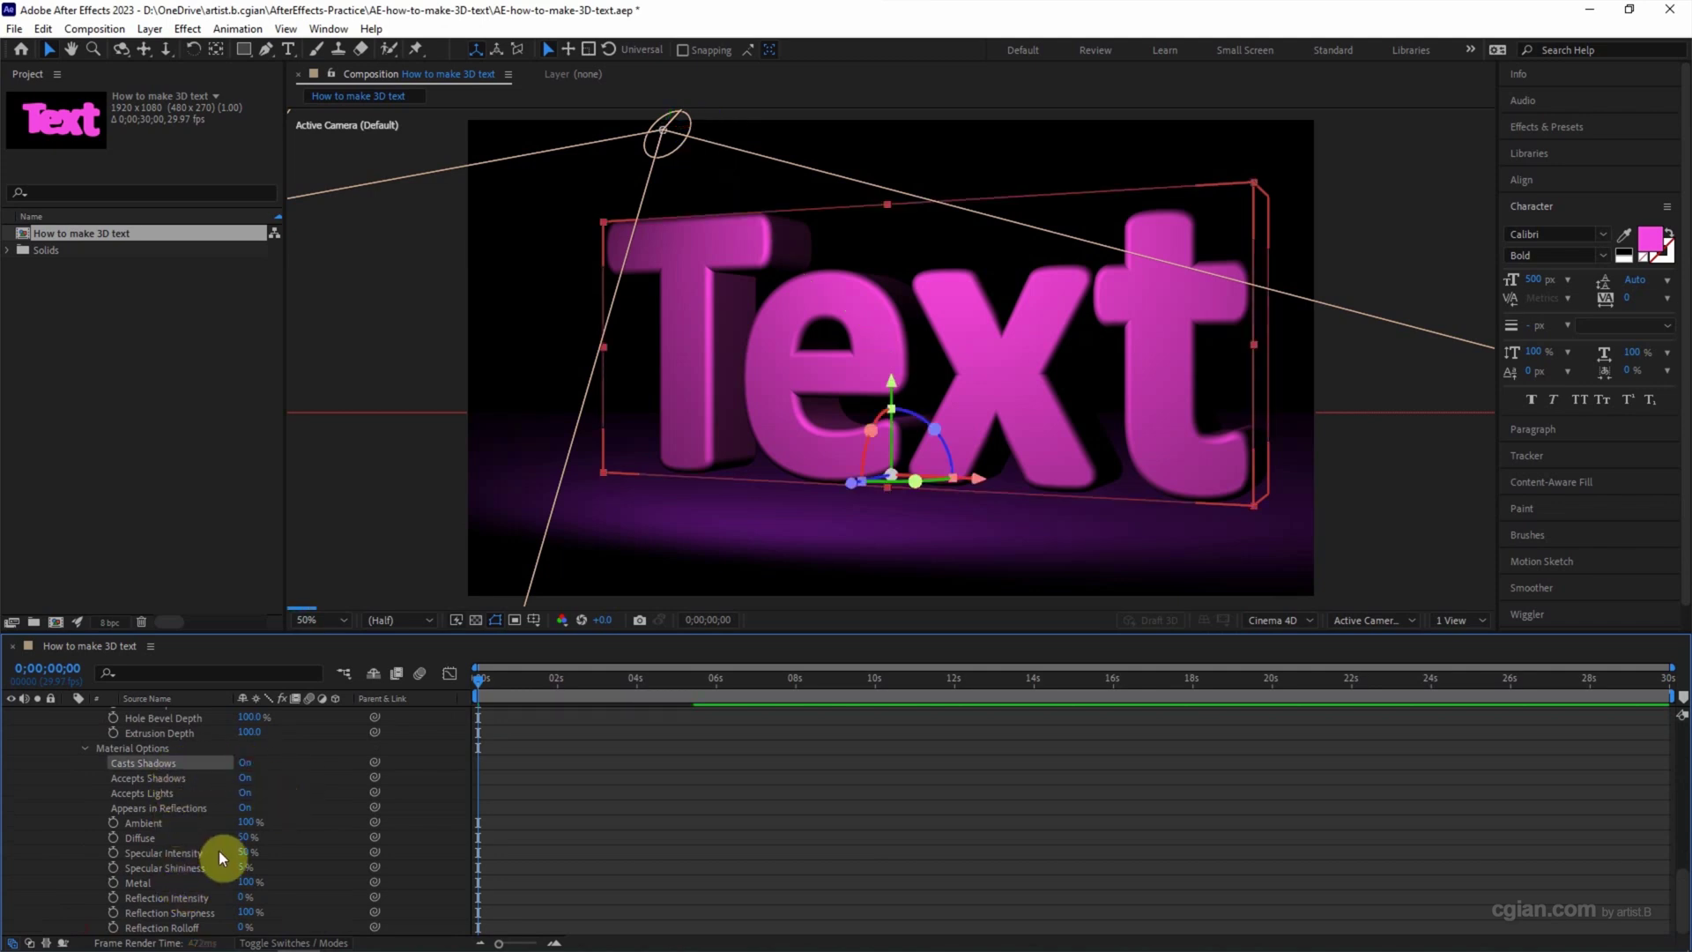
scroll(220, 850, up, 10)
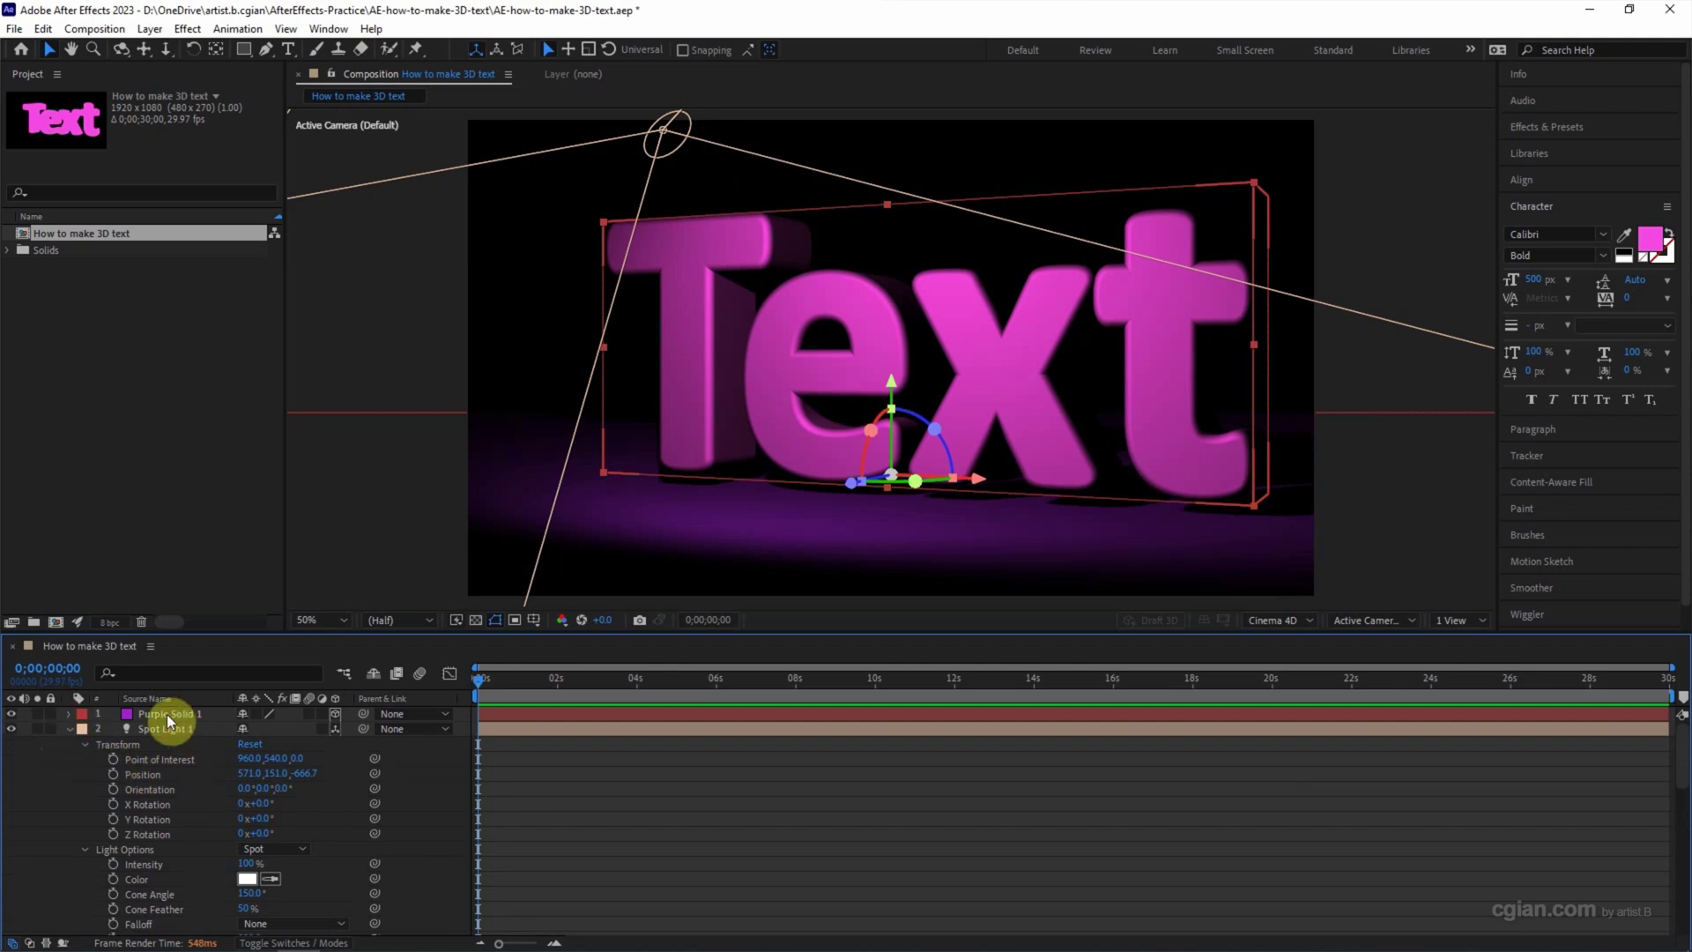
Step: Set Casts Shadows to On in Purple Solid 1's Material Options
click(67, 714)
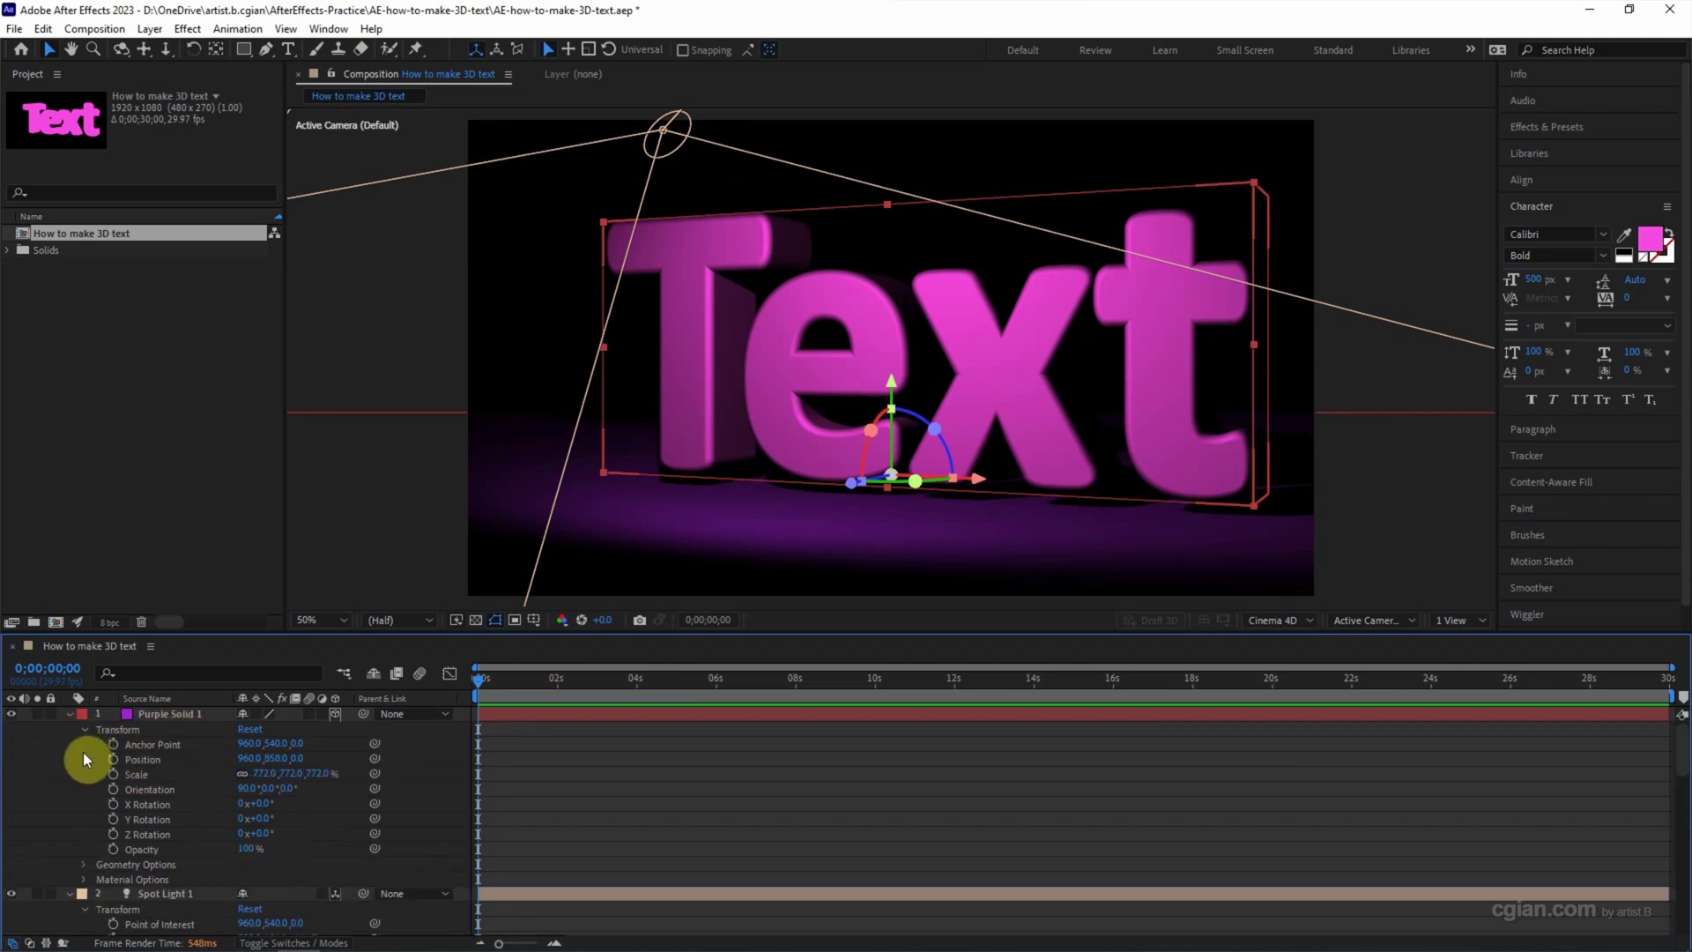
click(83, 880)
scroll(233, 772, down, 3)
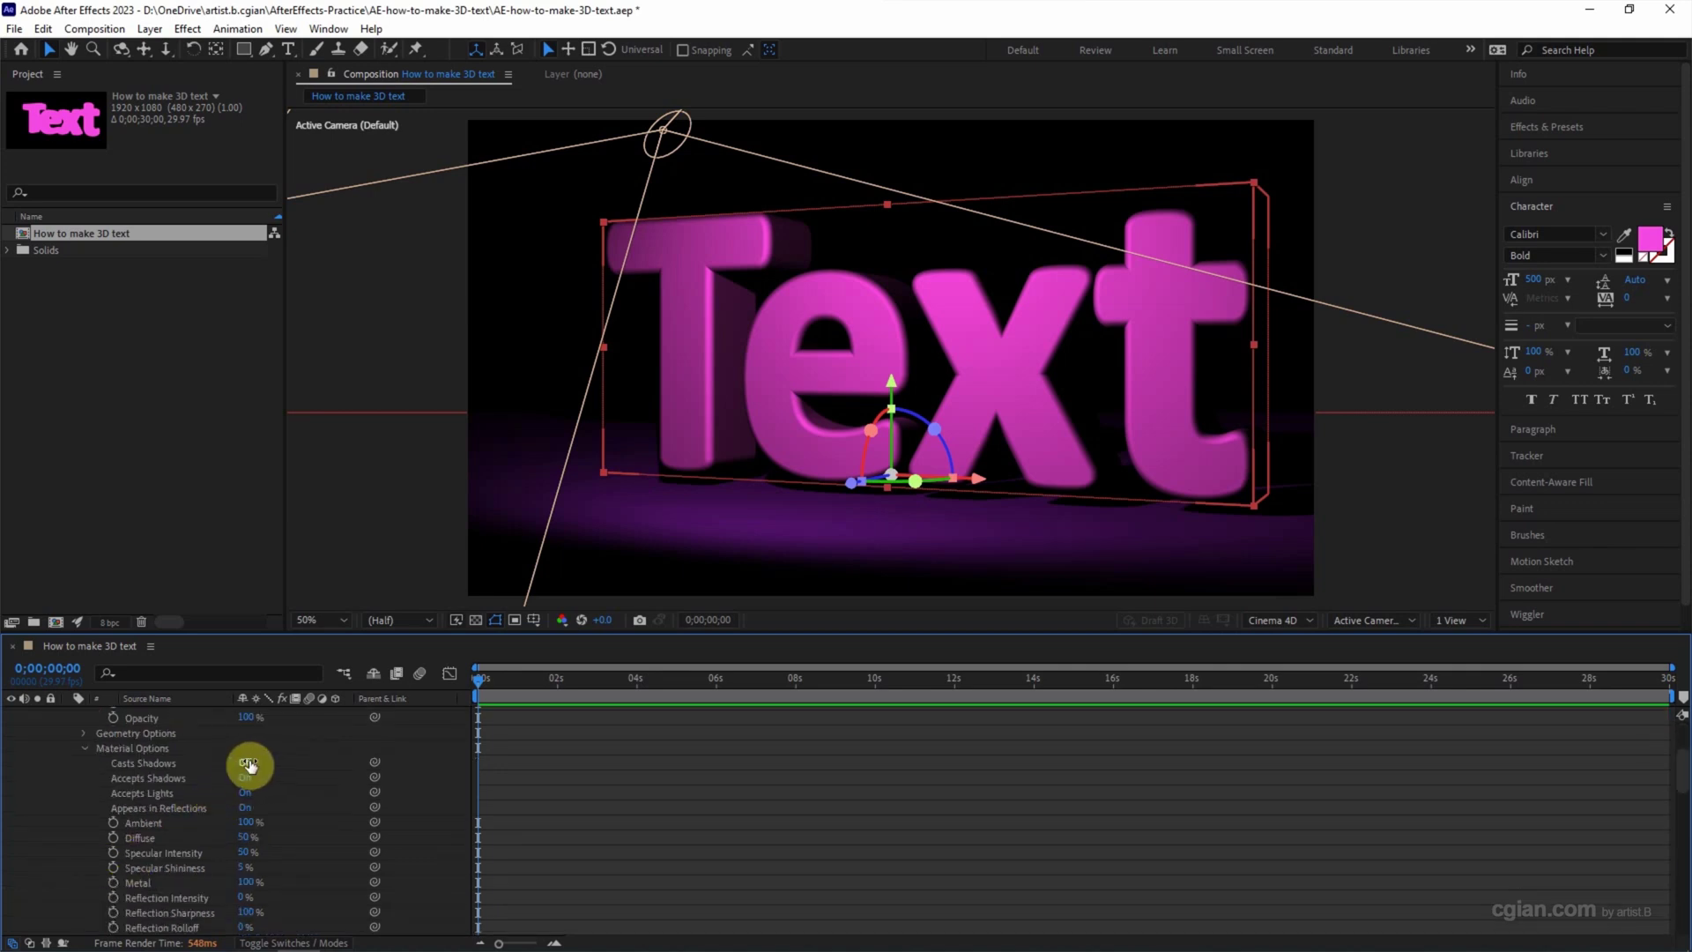
click(247, 763)
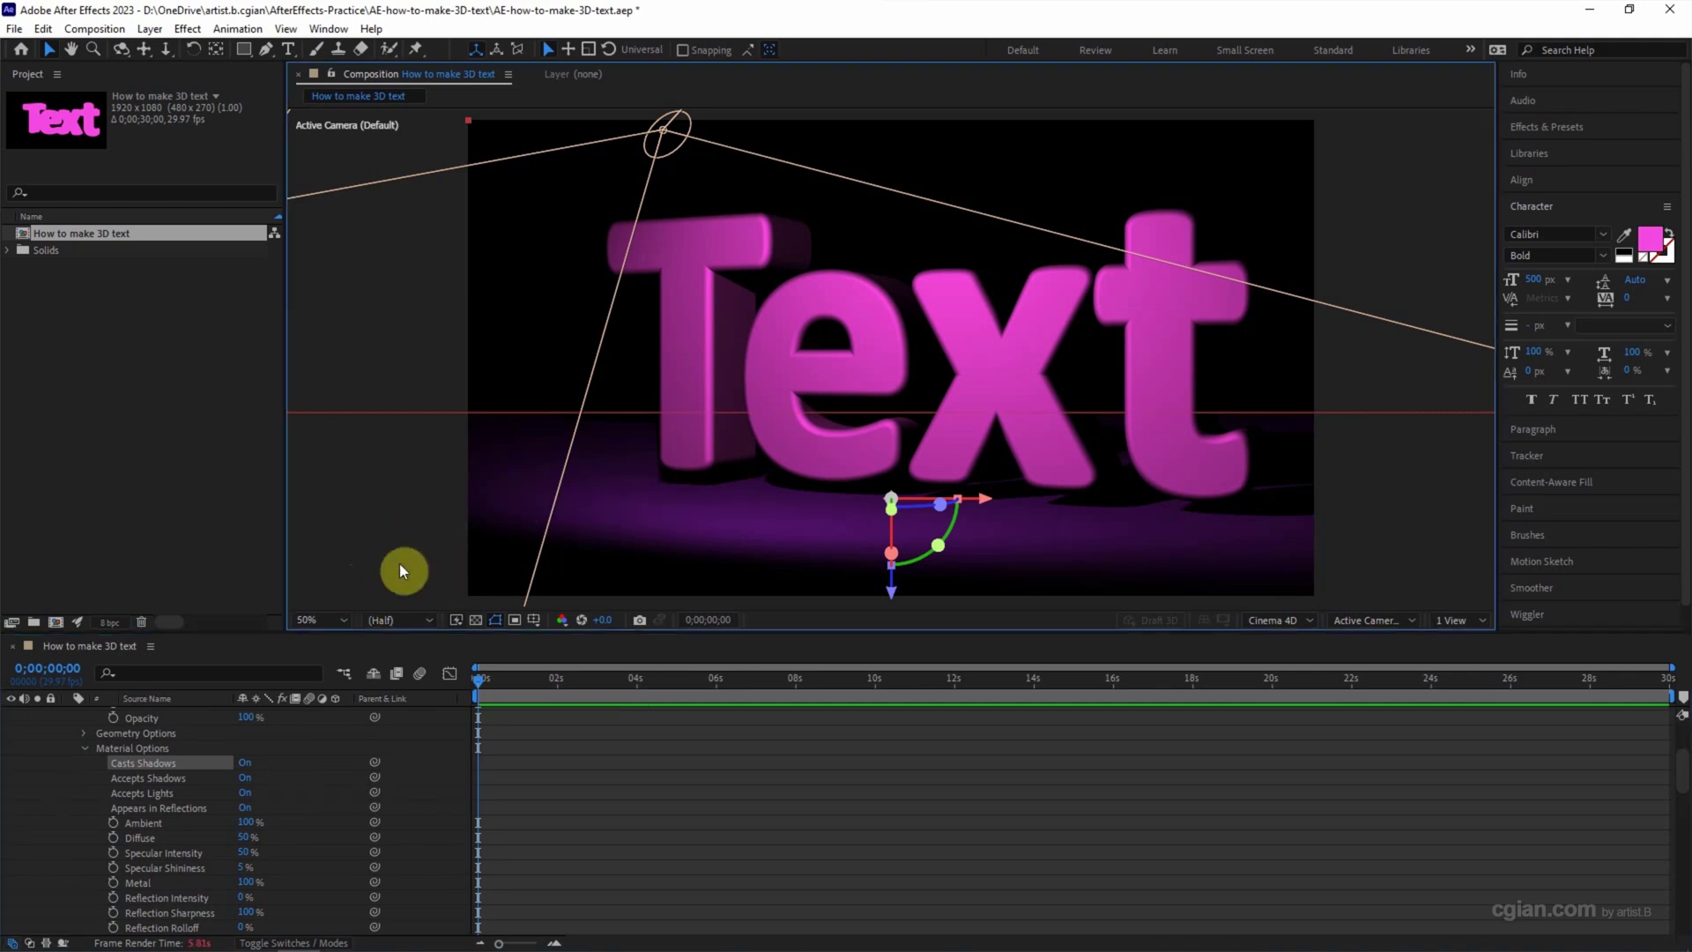
Step: Set the Text layer's Metal material value to 50%
scroll(189, 793, down, 5)
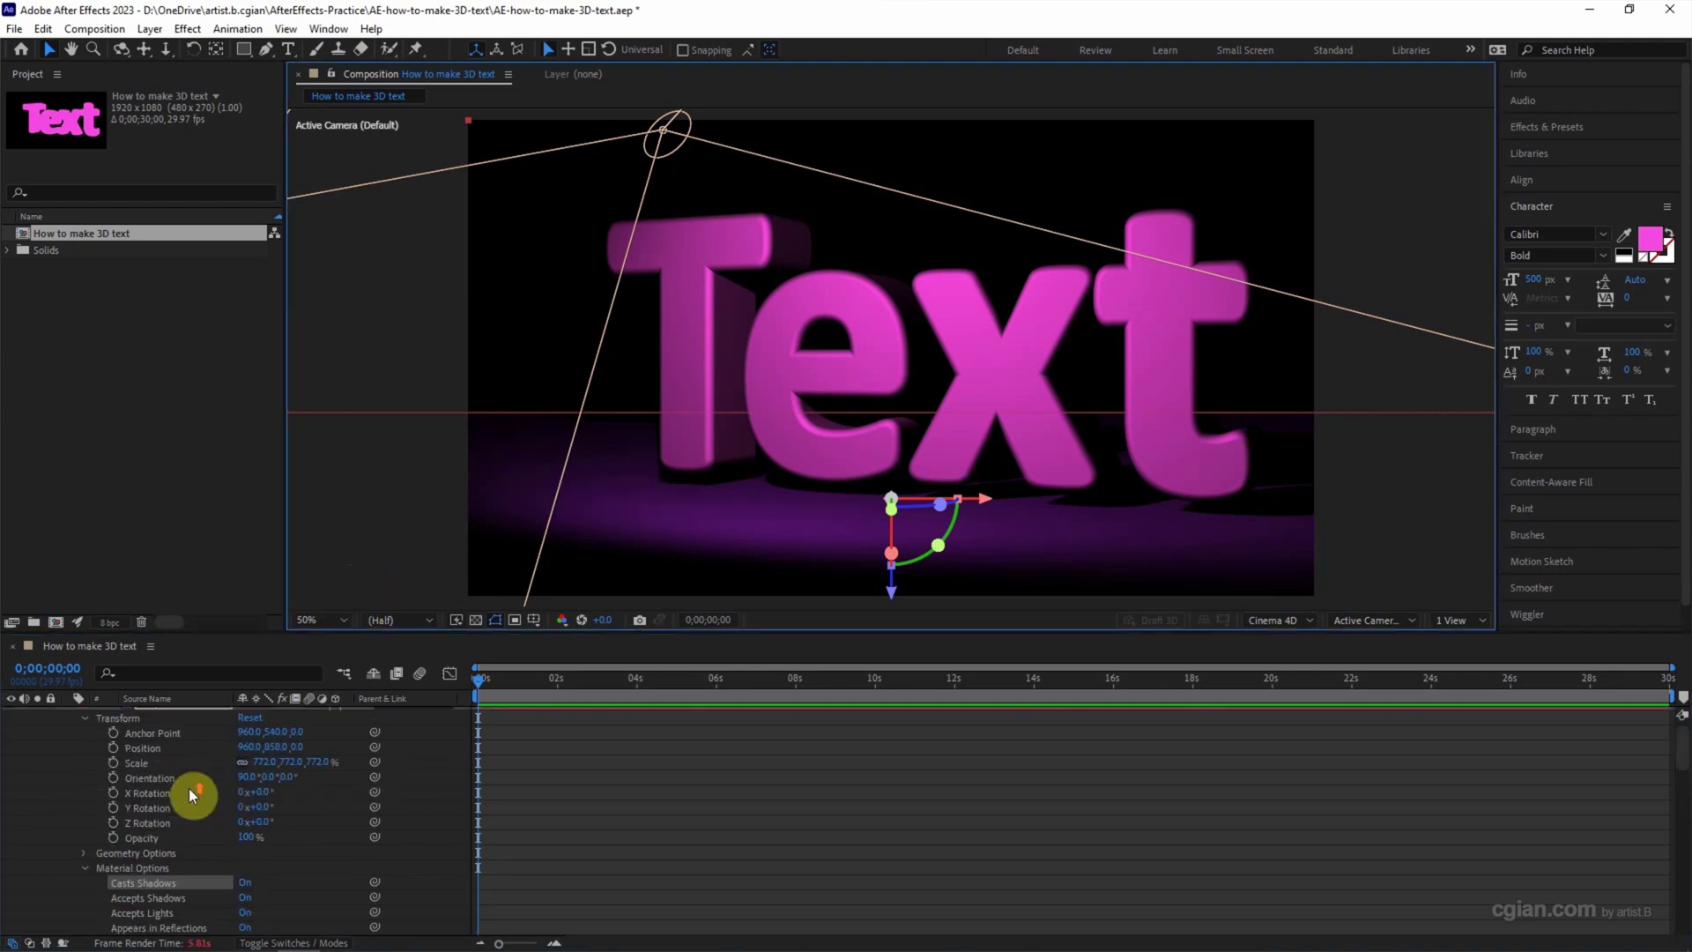
scroll(189, 788, down, 5)
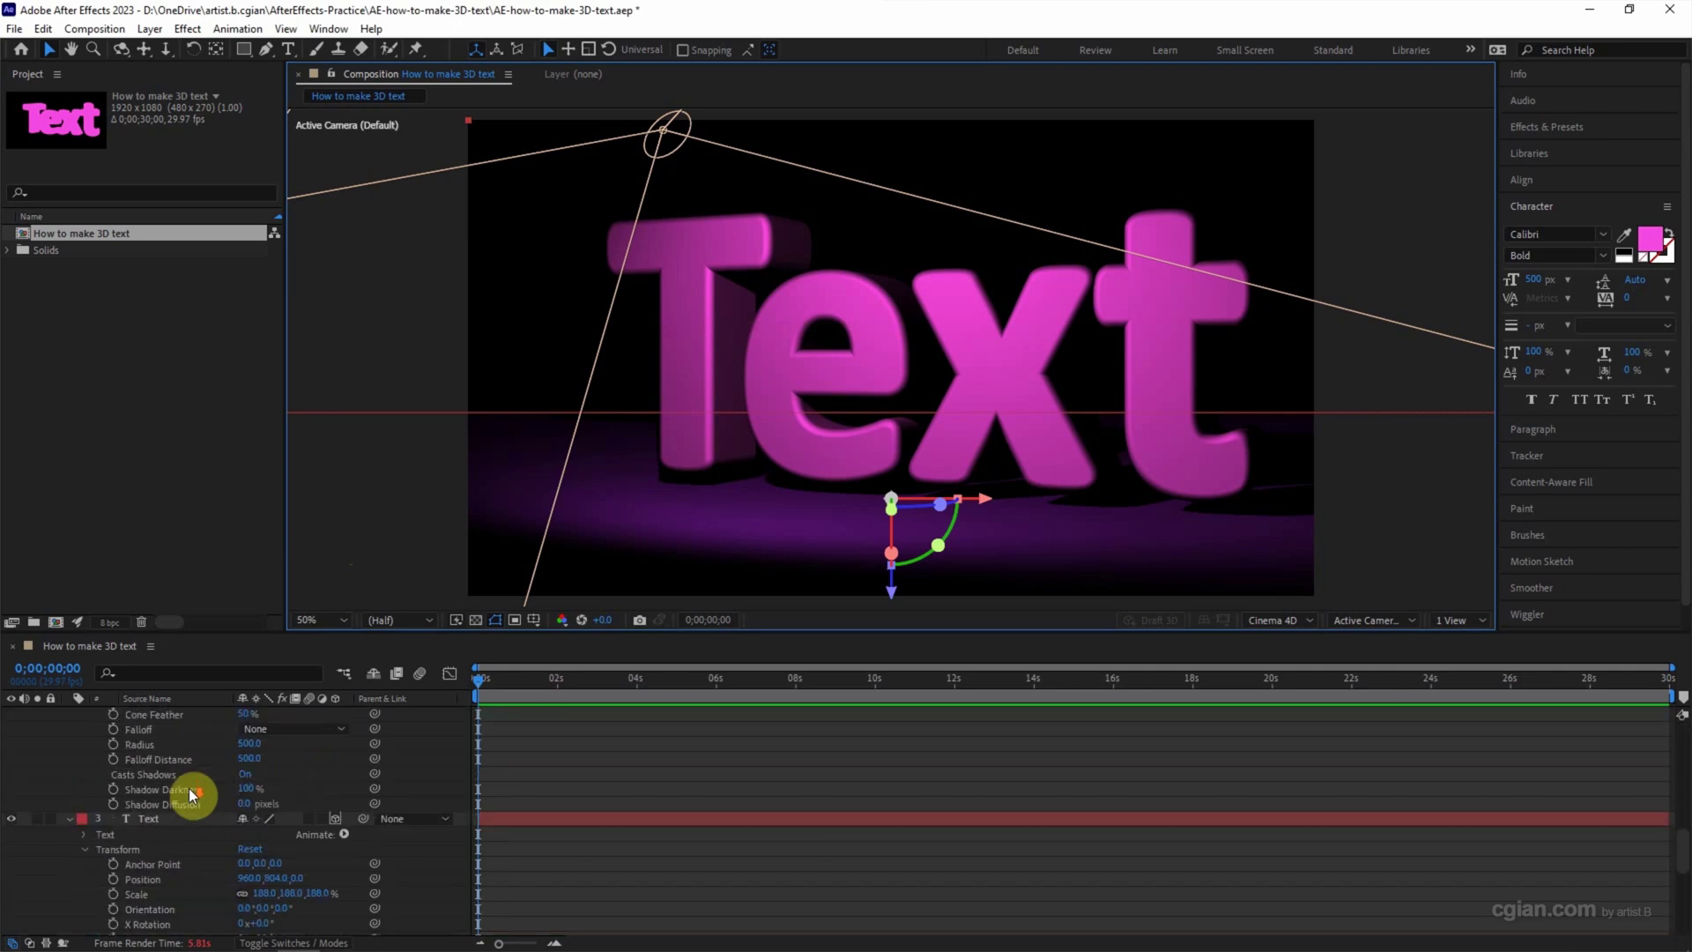
click(183, 786)
scroll(182, 765, down, 1)
click(155, 760)
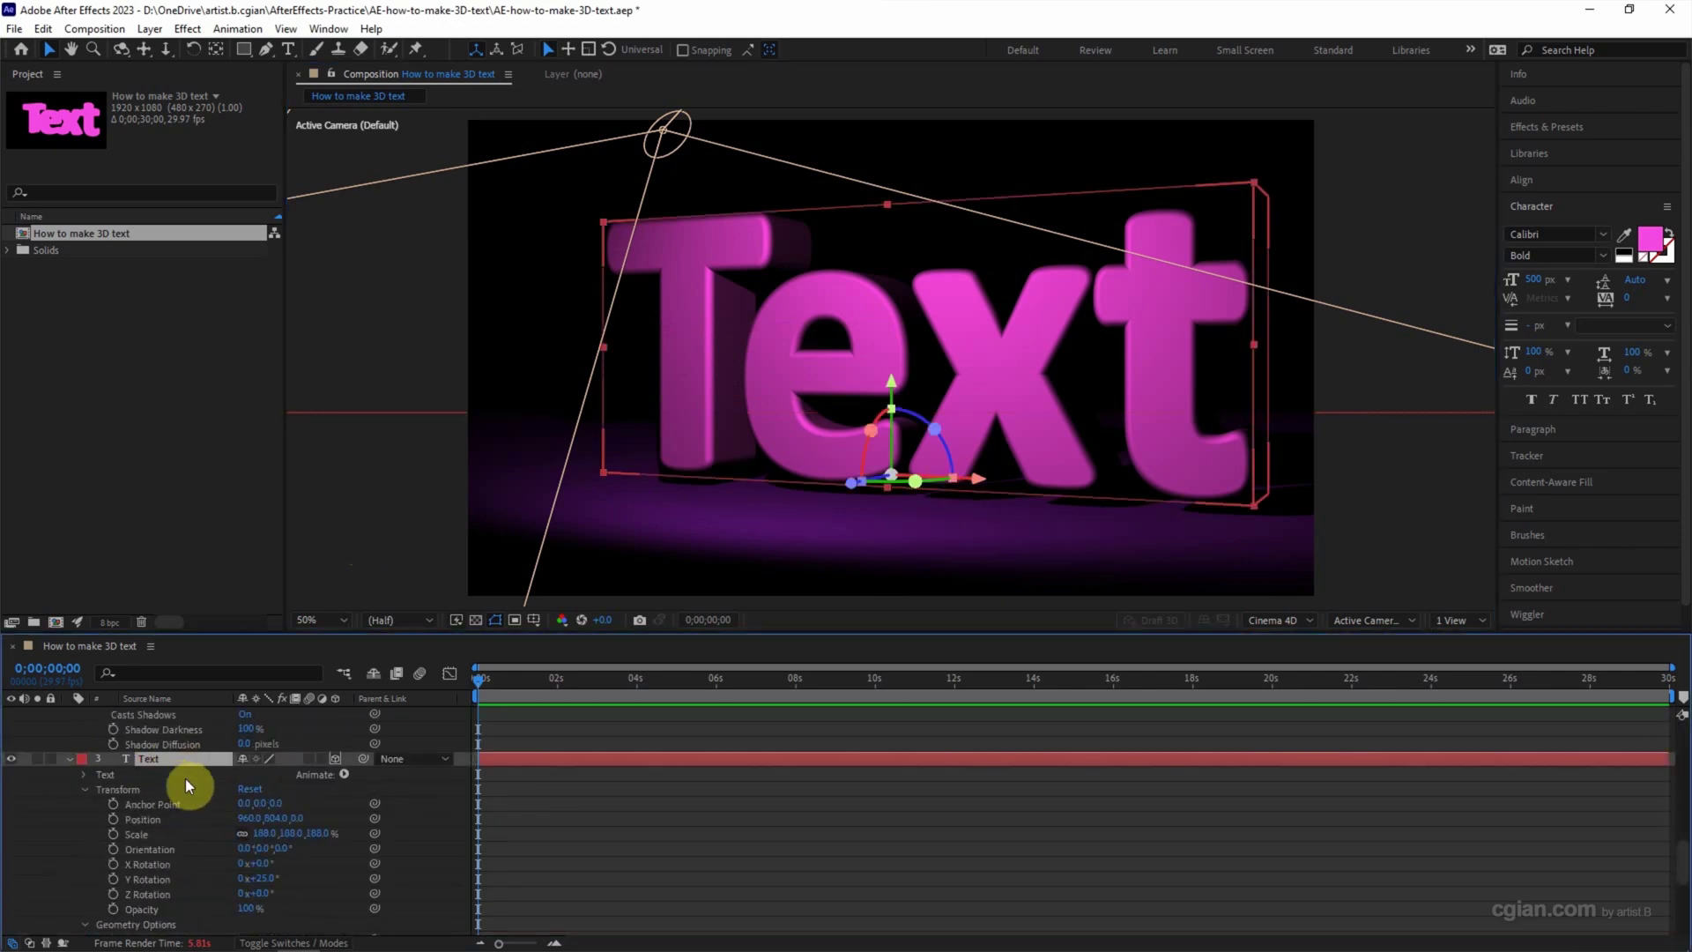
scroll(185, 779, down, 5)
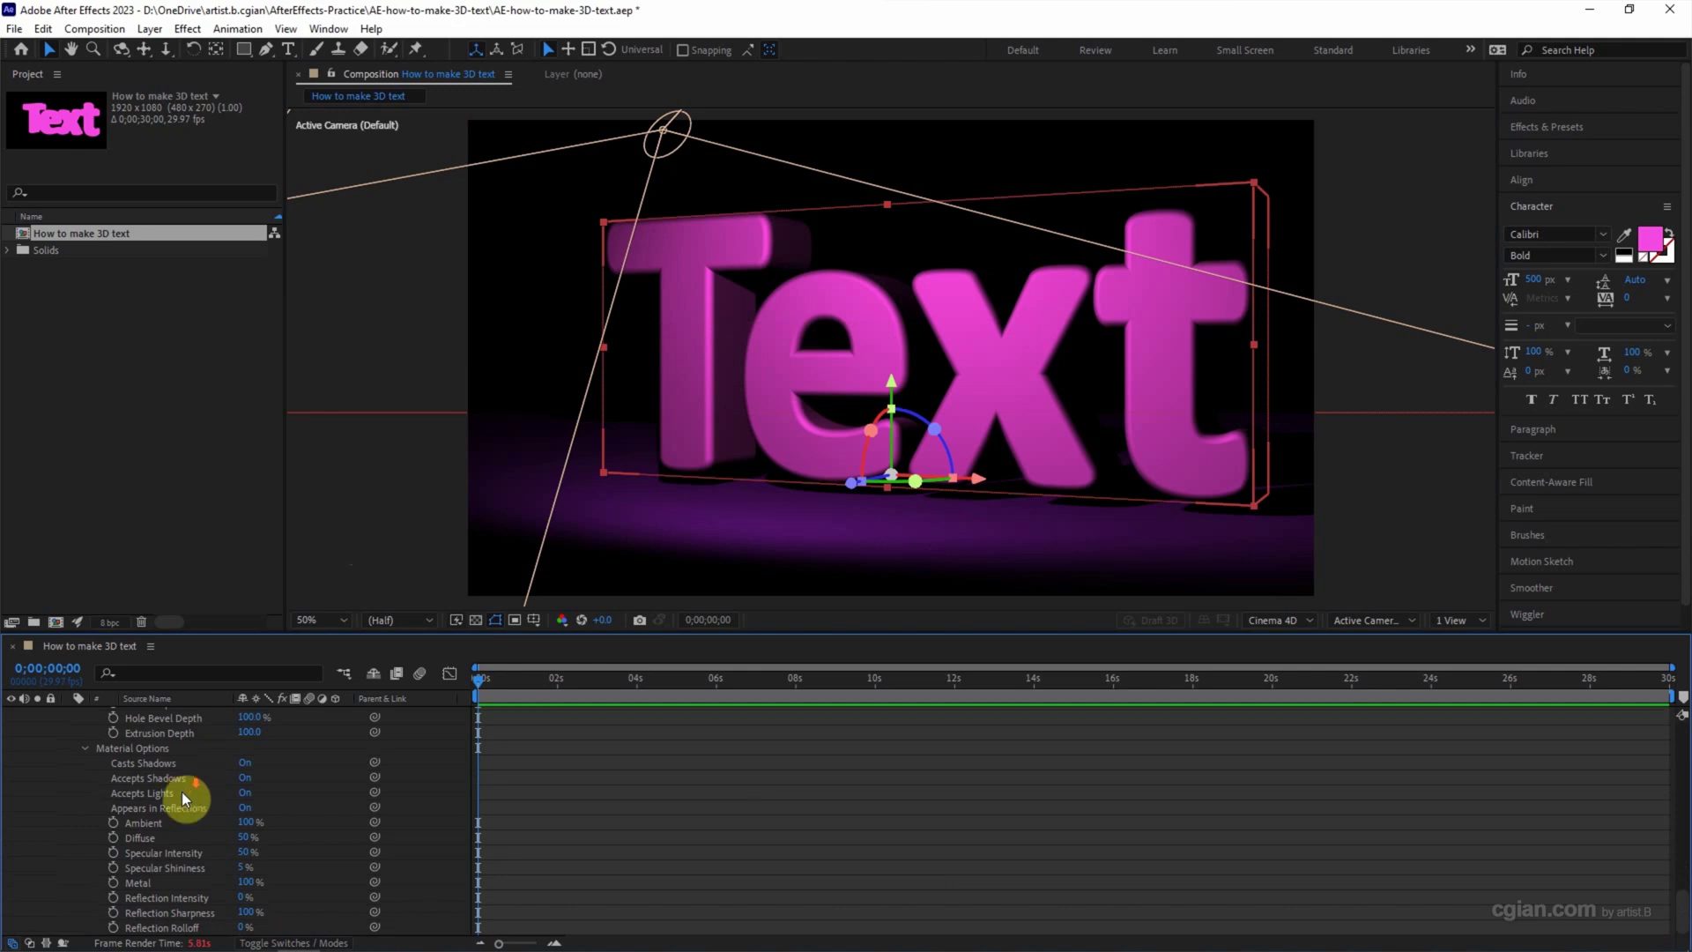
click(247, 882)
text(50)
key(Return)
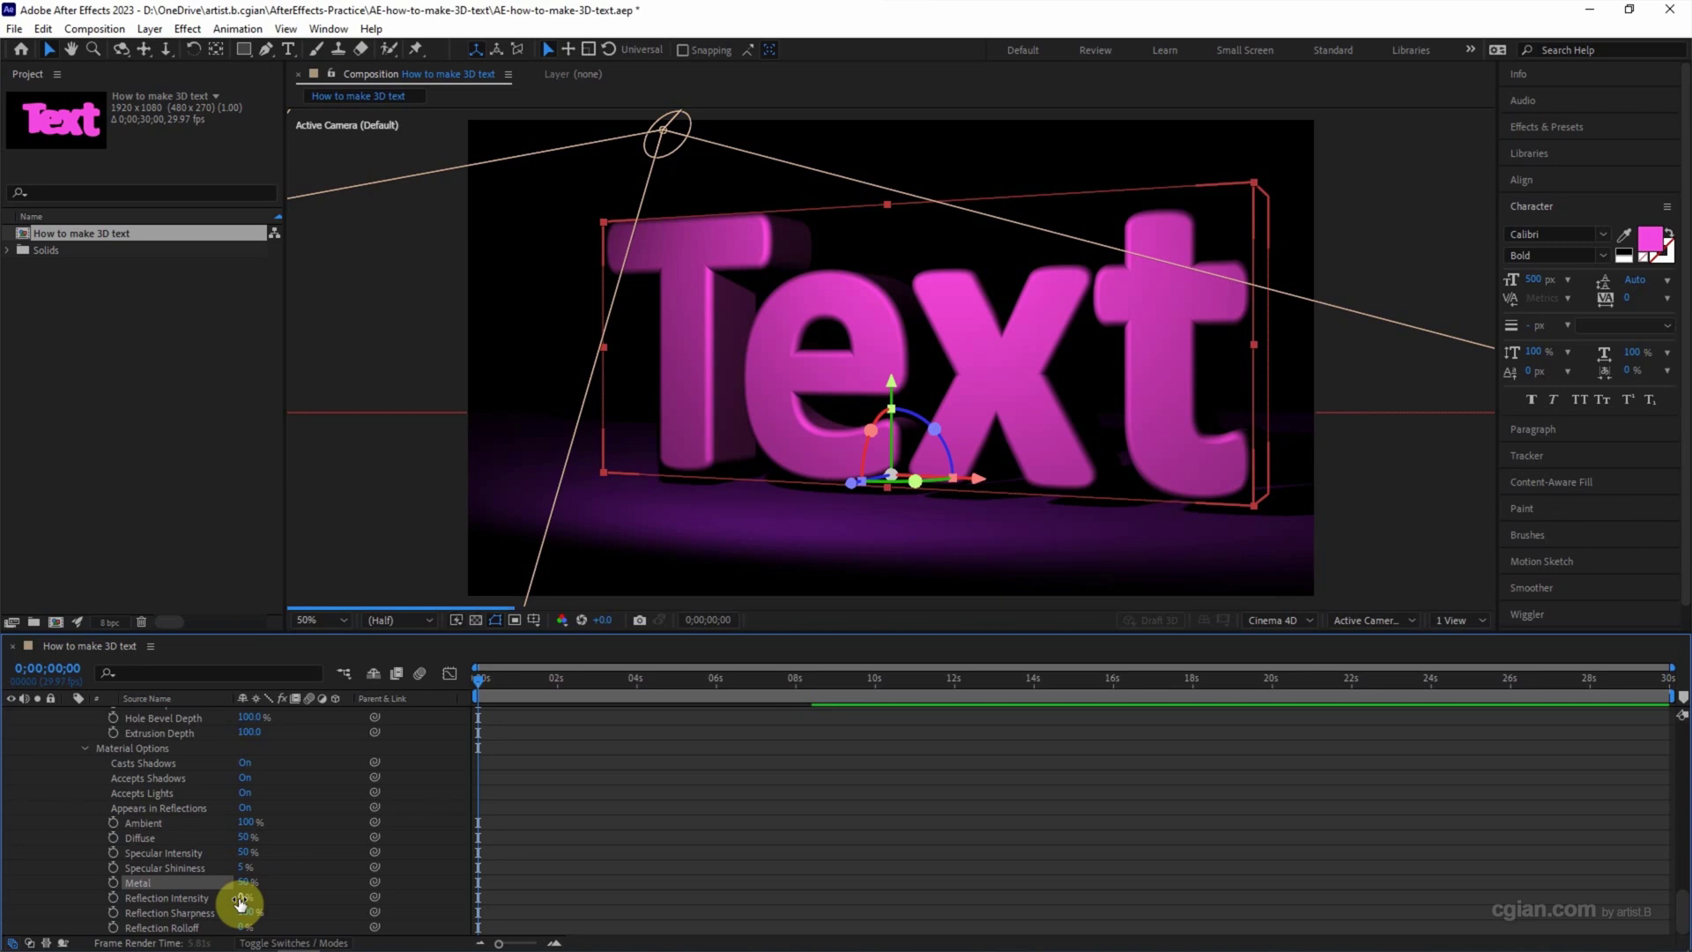
Step: Set the text's Reflection Intensity to 50% and collapse the layer properties
click(243, 898)
text(1)
key(BackSpace)
text(50)
key(Return)
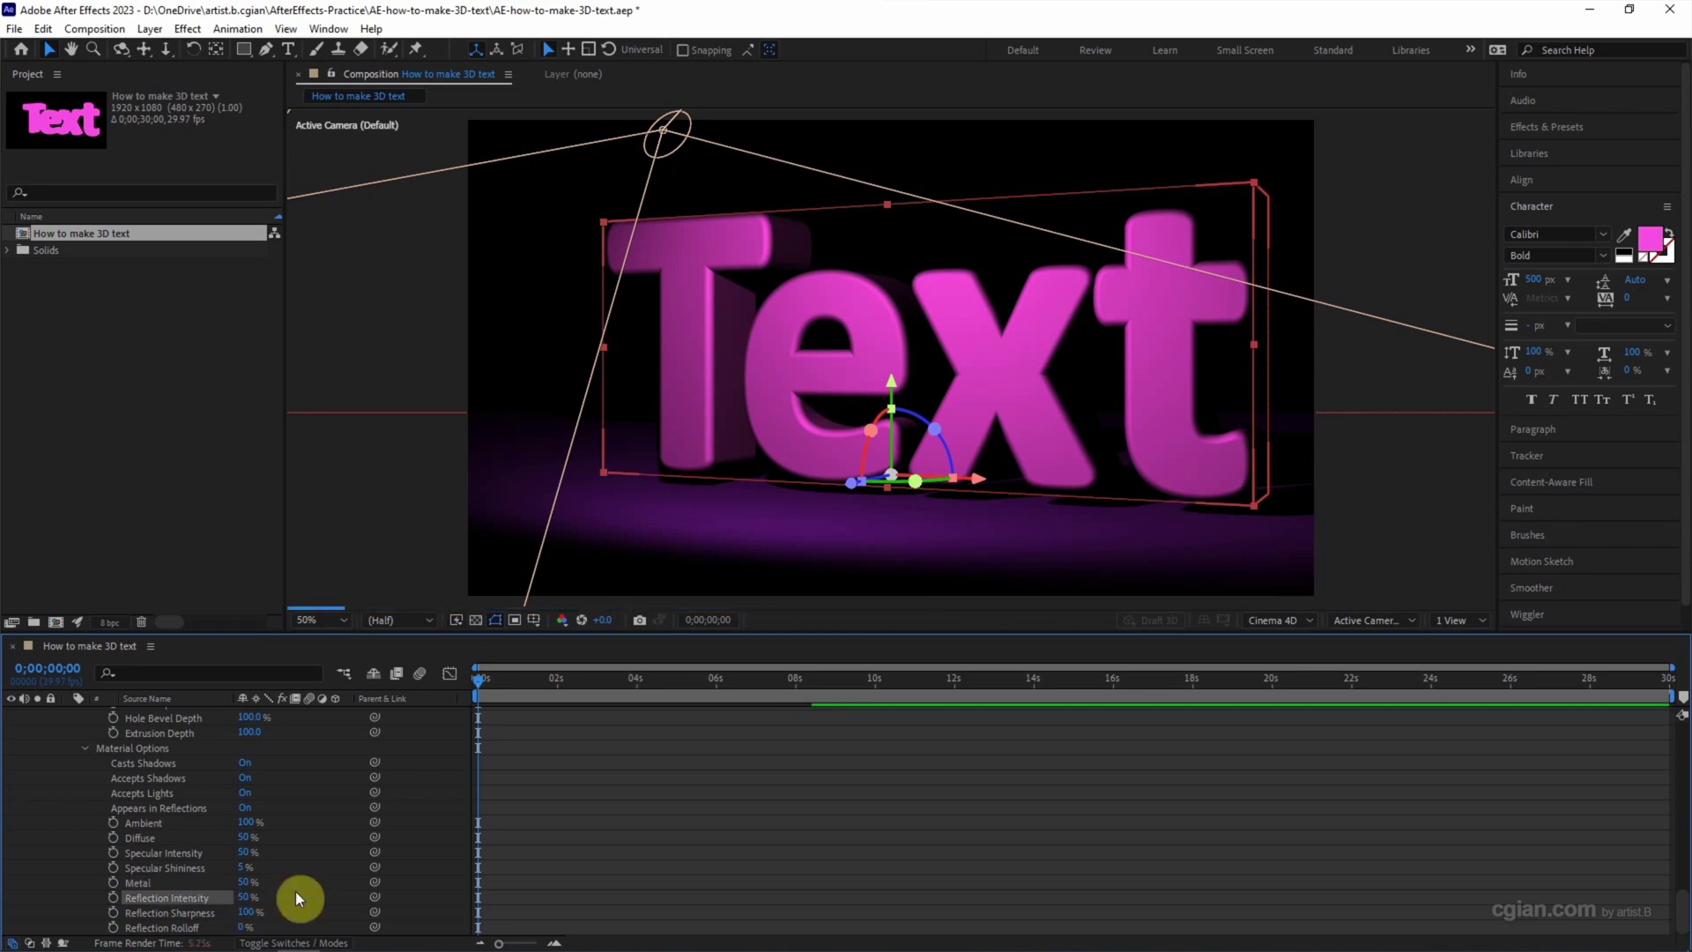
click(289, 871)
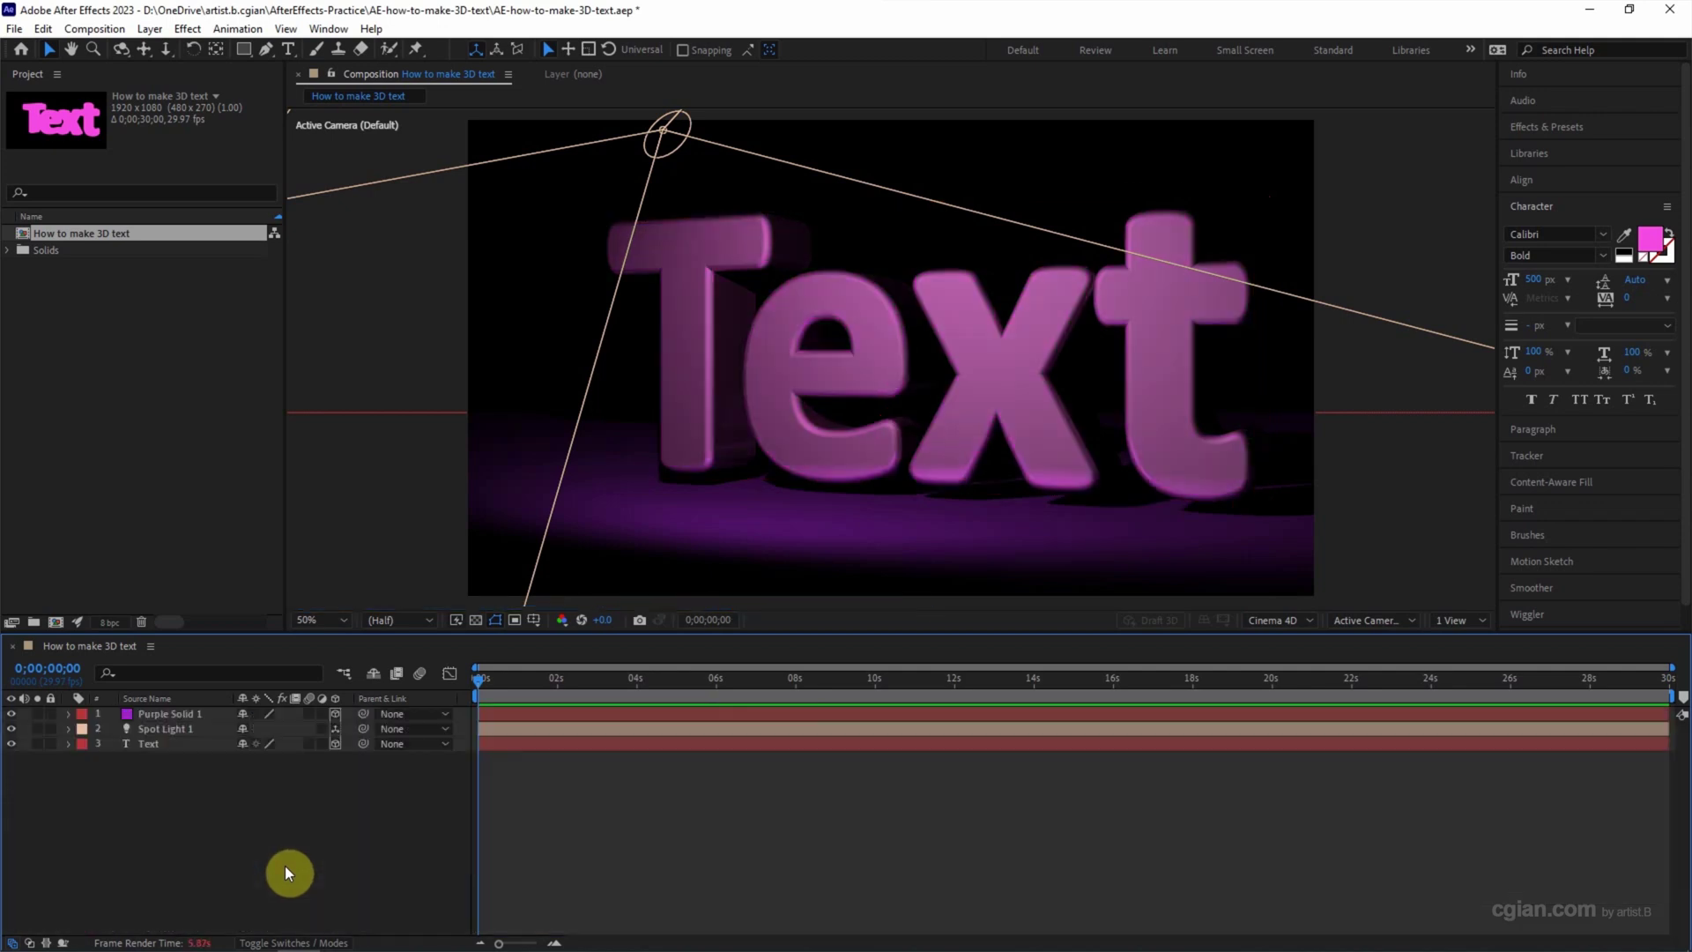
Step: Duplicate Spot Light 1 and move the copy right to X 1841 (position 1841, 151, -666.7)
click(172, 728)
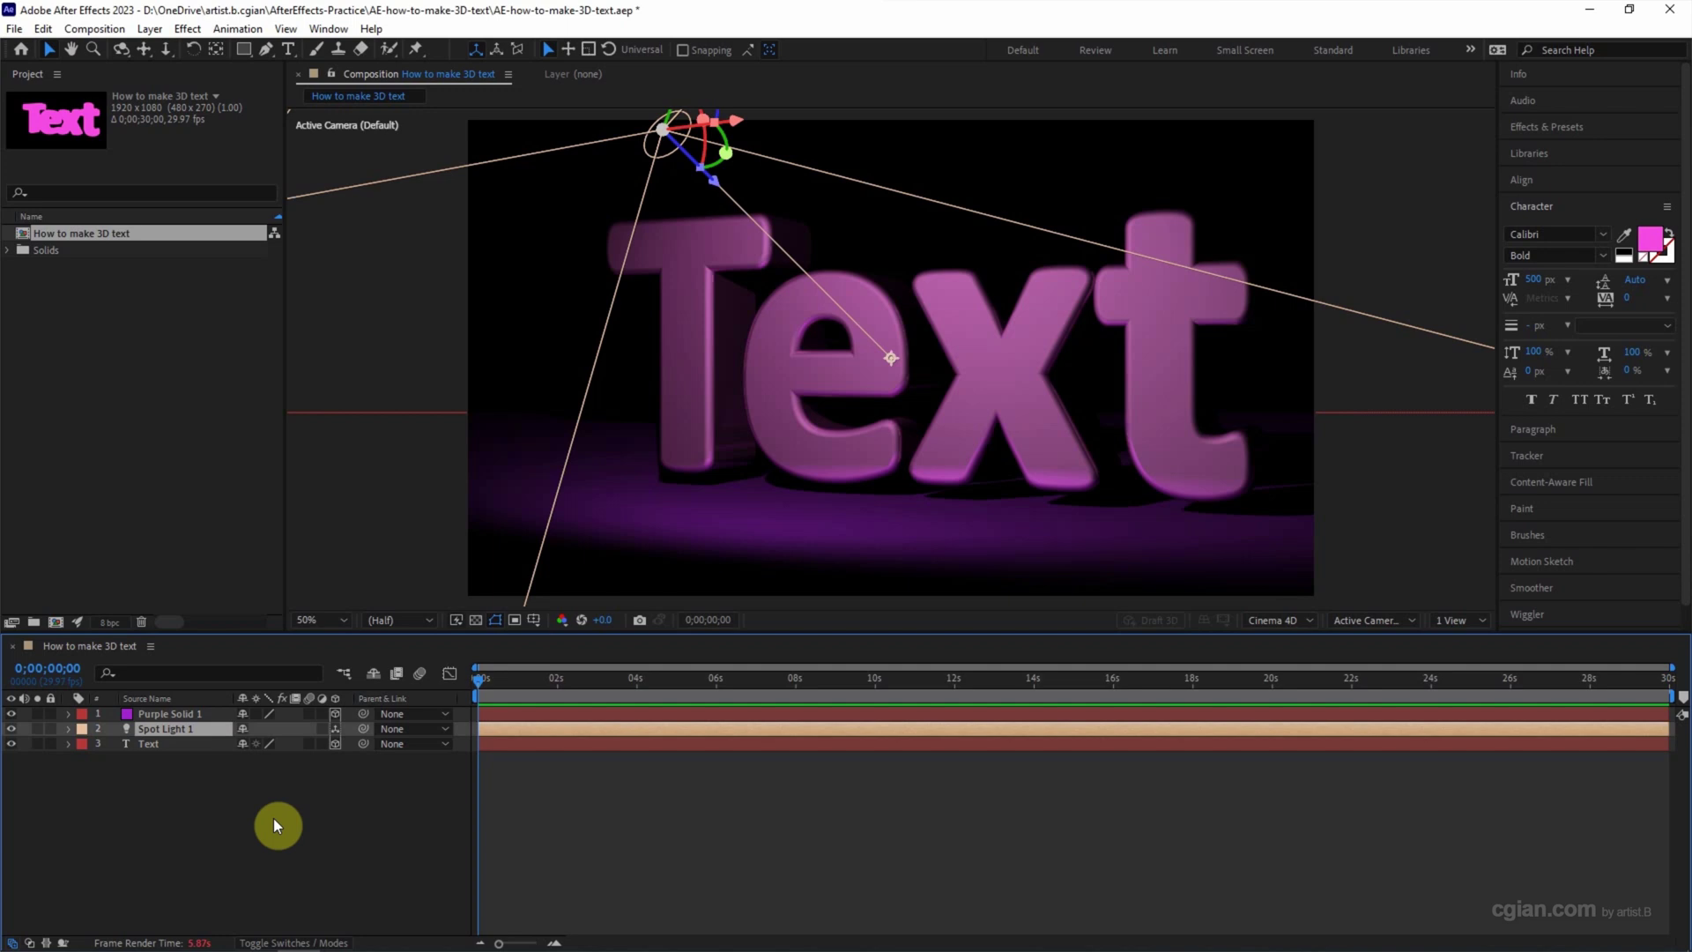
key(ctrl+d)
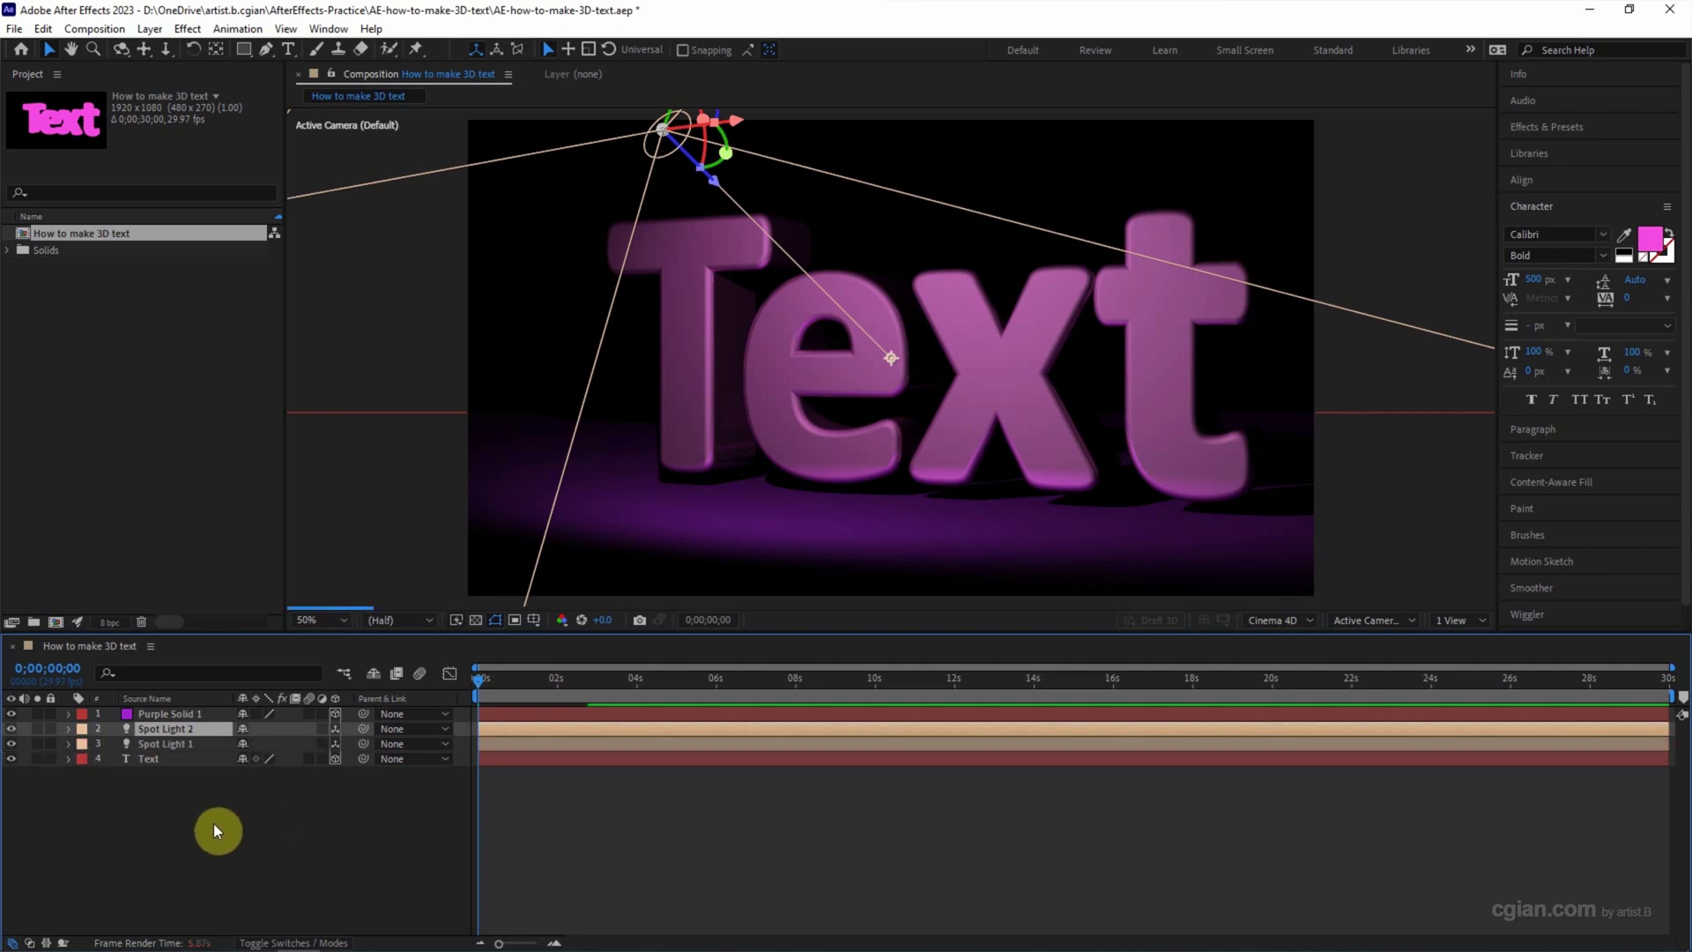
key(p)
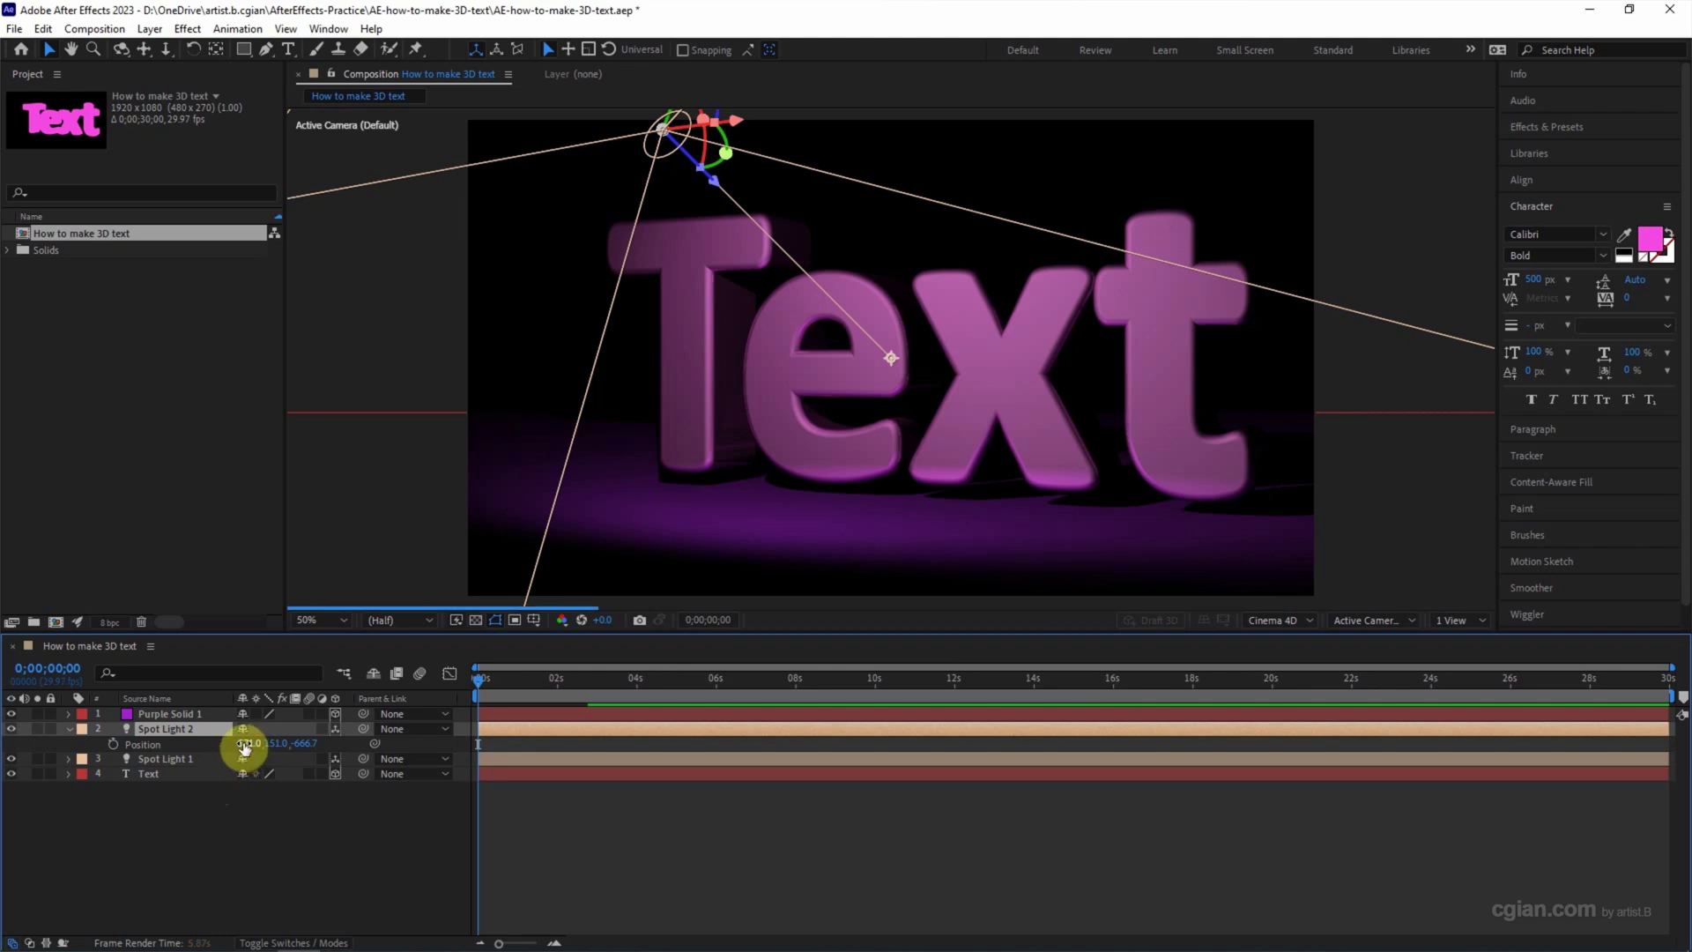
drag(243, 743, 1371, 751)
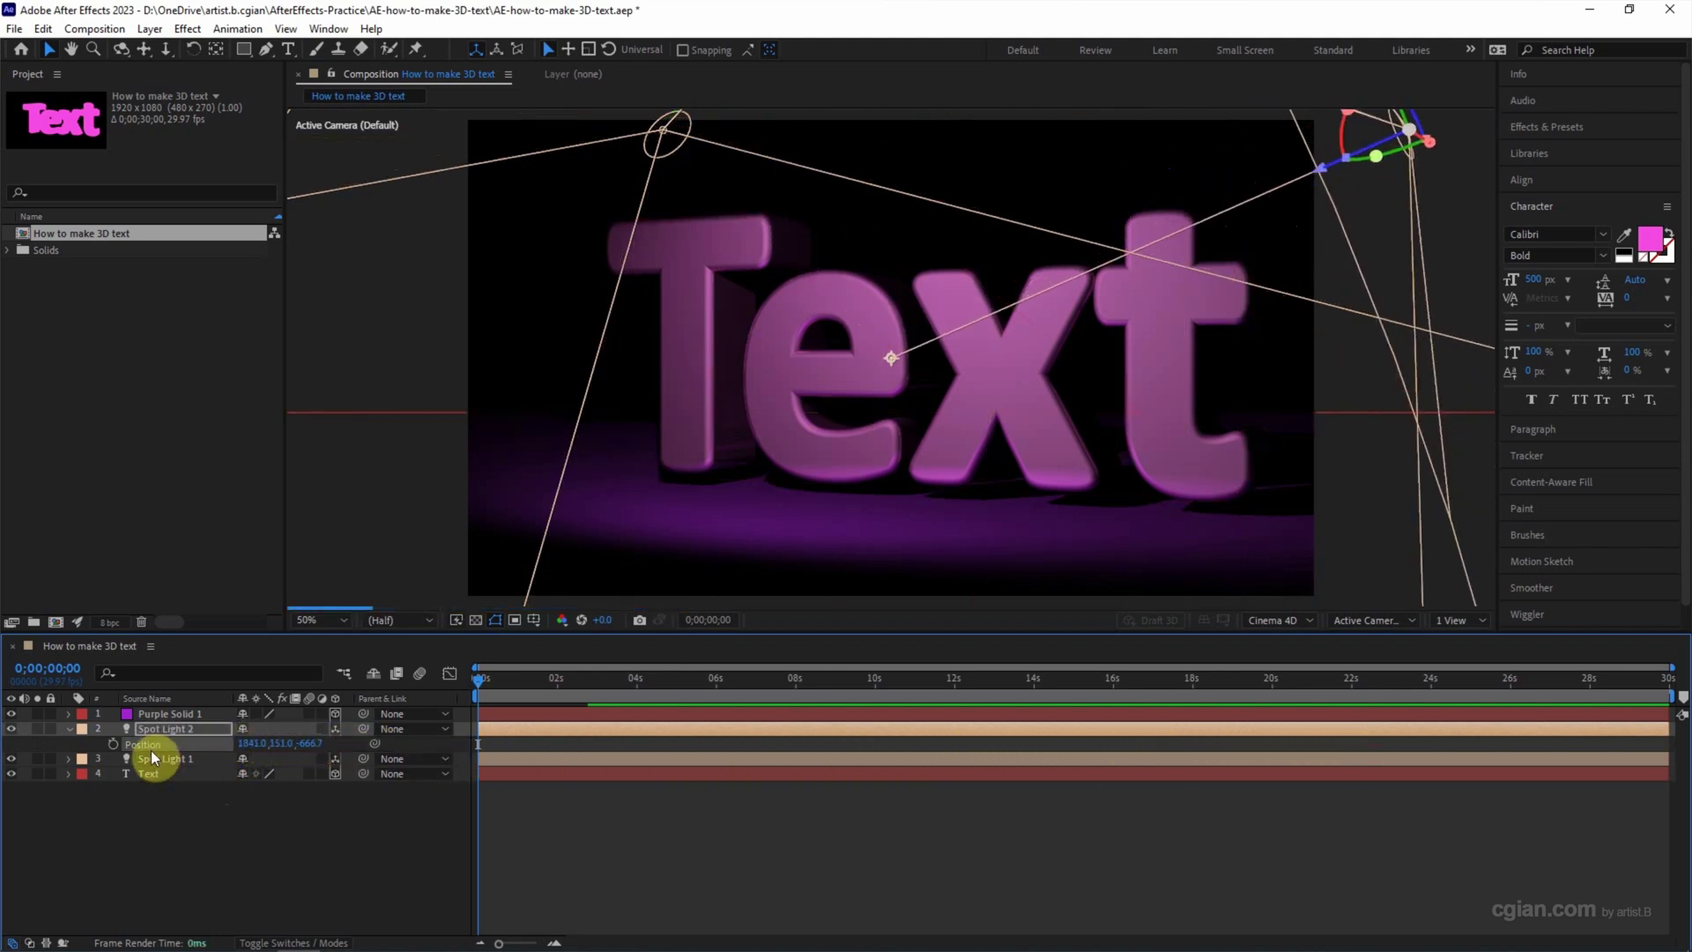
Step: Lower Spot Light 2's Shadow Darkness in its Light Options for lighter shadows
click(69, 729)
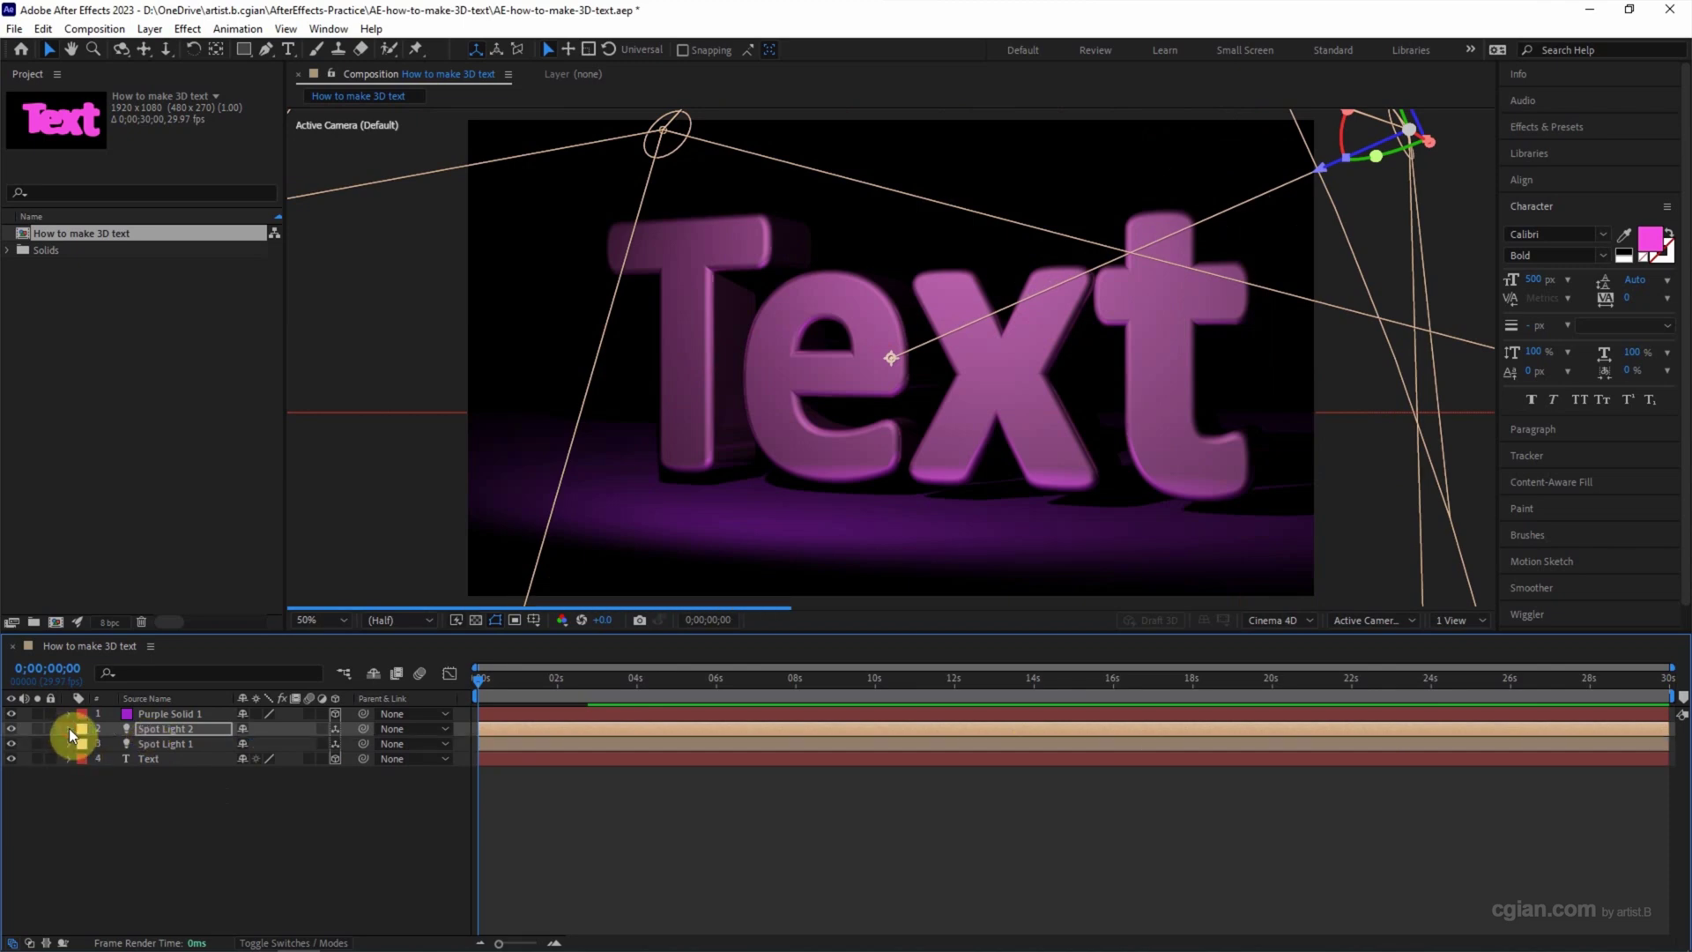
click(69, 728)
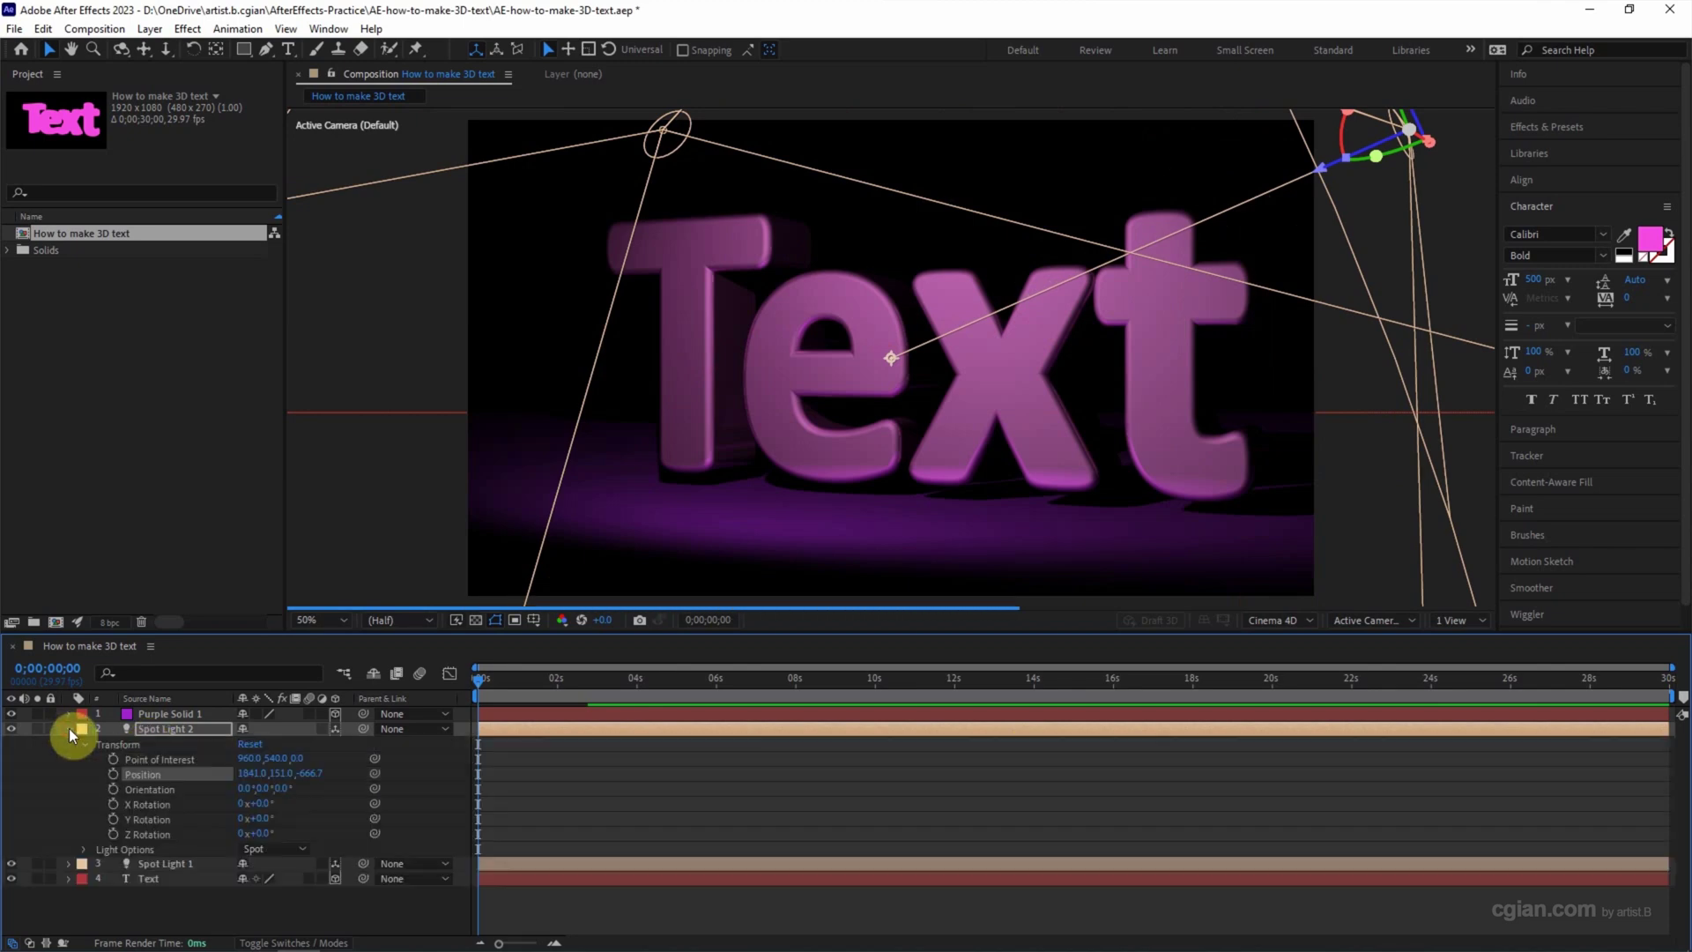
click(83, 849)
scroll(167, 824, down, 2)
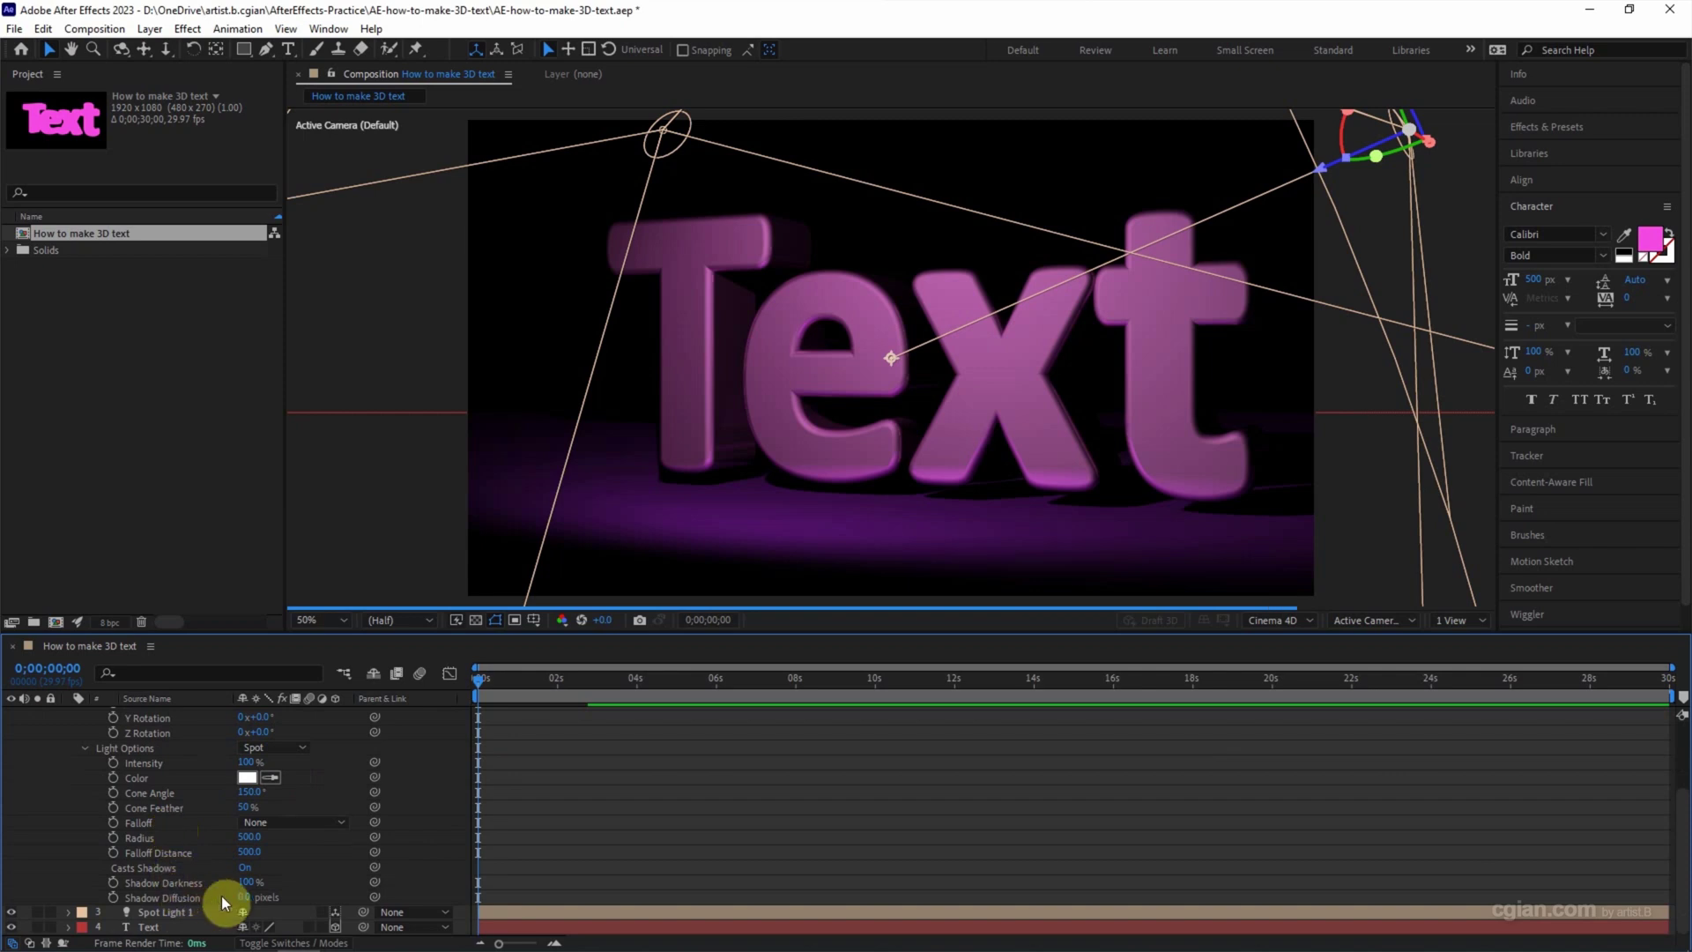
drag(241, 882, 242, 888)
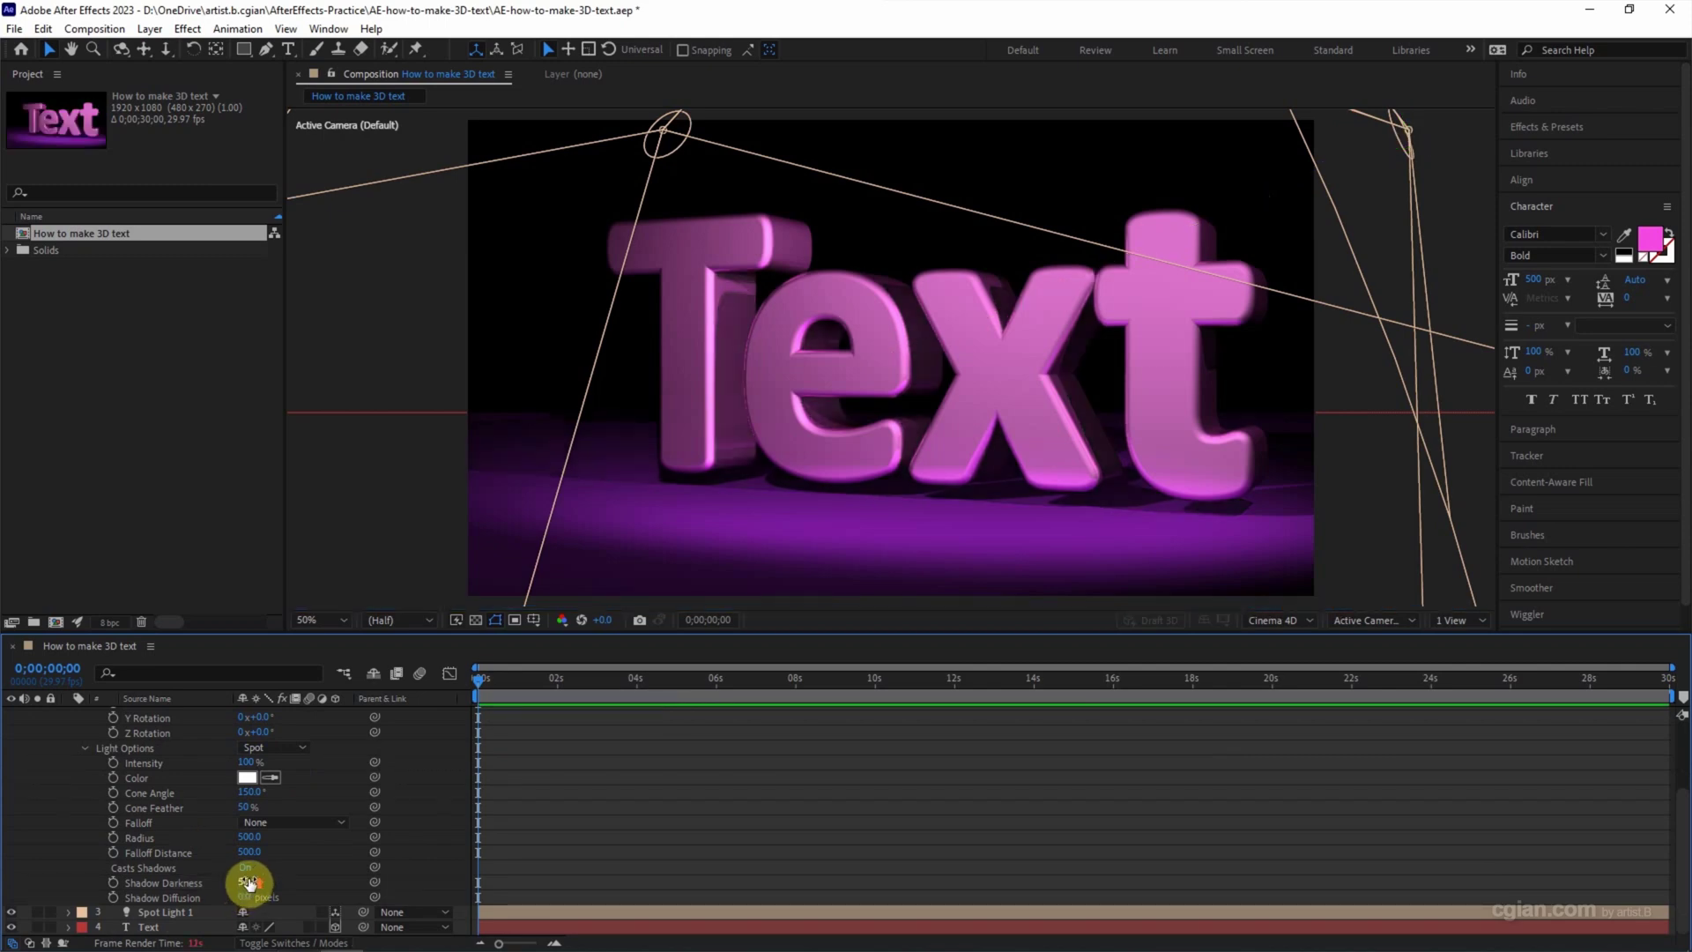
scroll(242, 886, up, 3)
Step: Keyframe the Text layer's Y Rotation at 25° at 4 s and 50° at 0 s
click(68, 728)
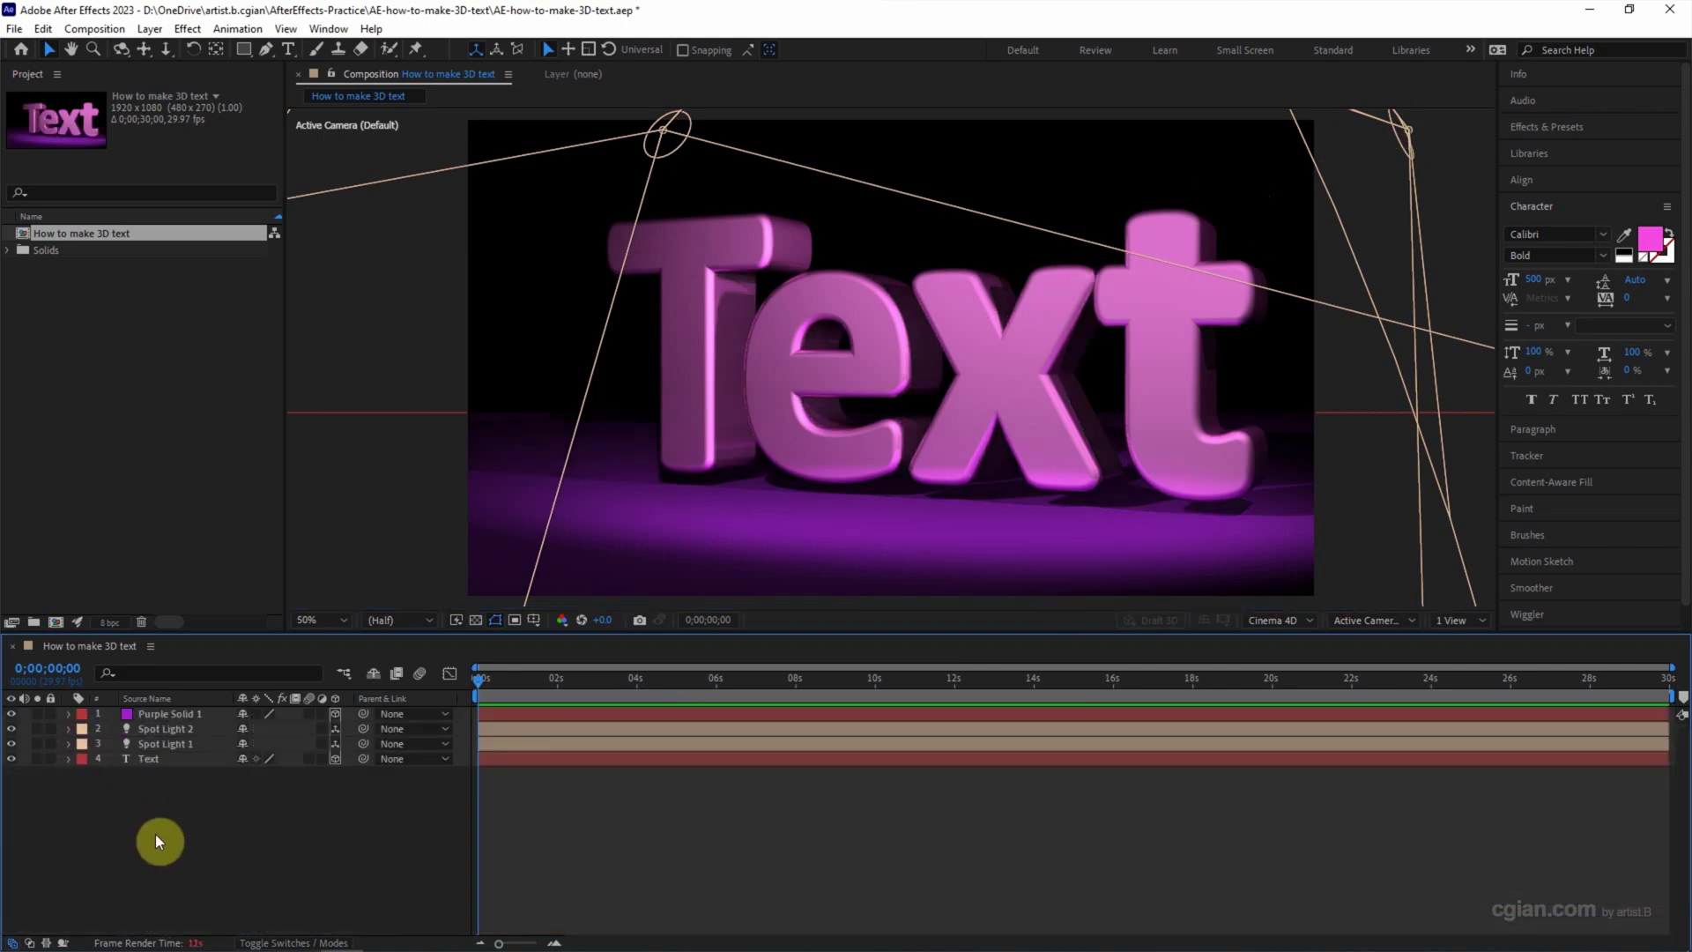
click(162, 758)
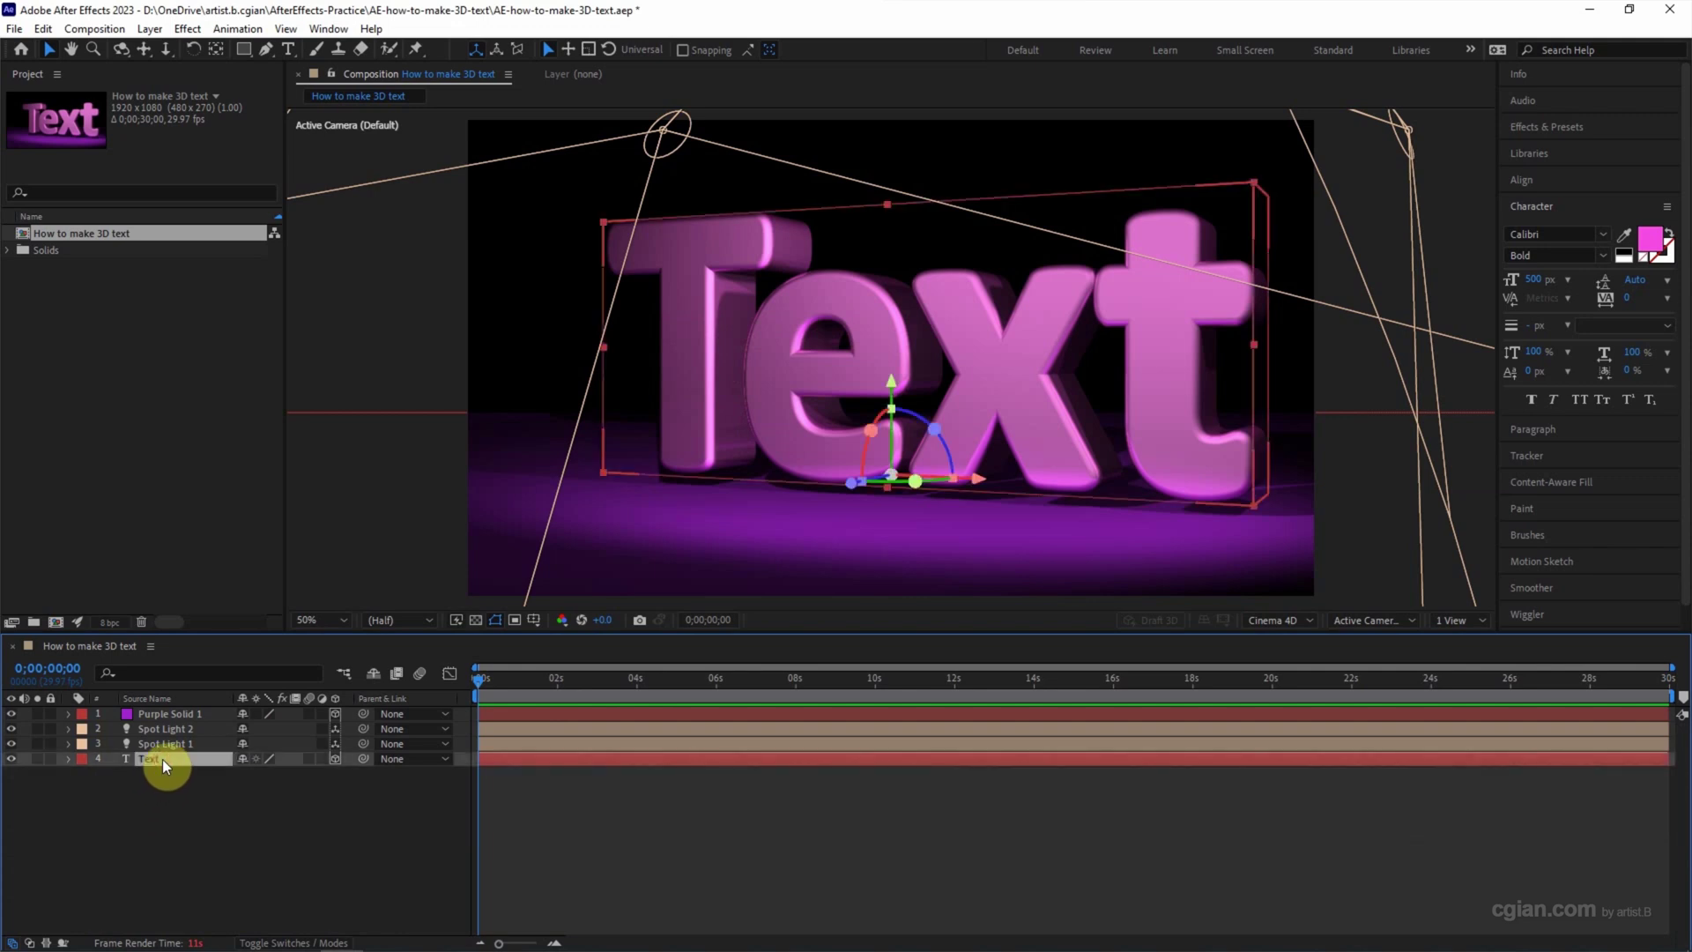
key(r)
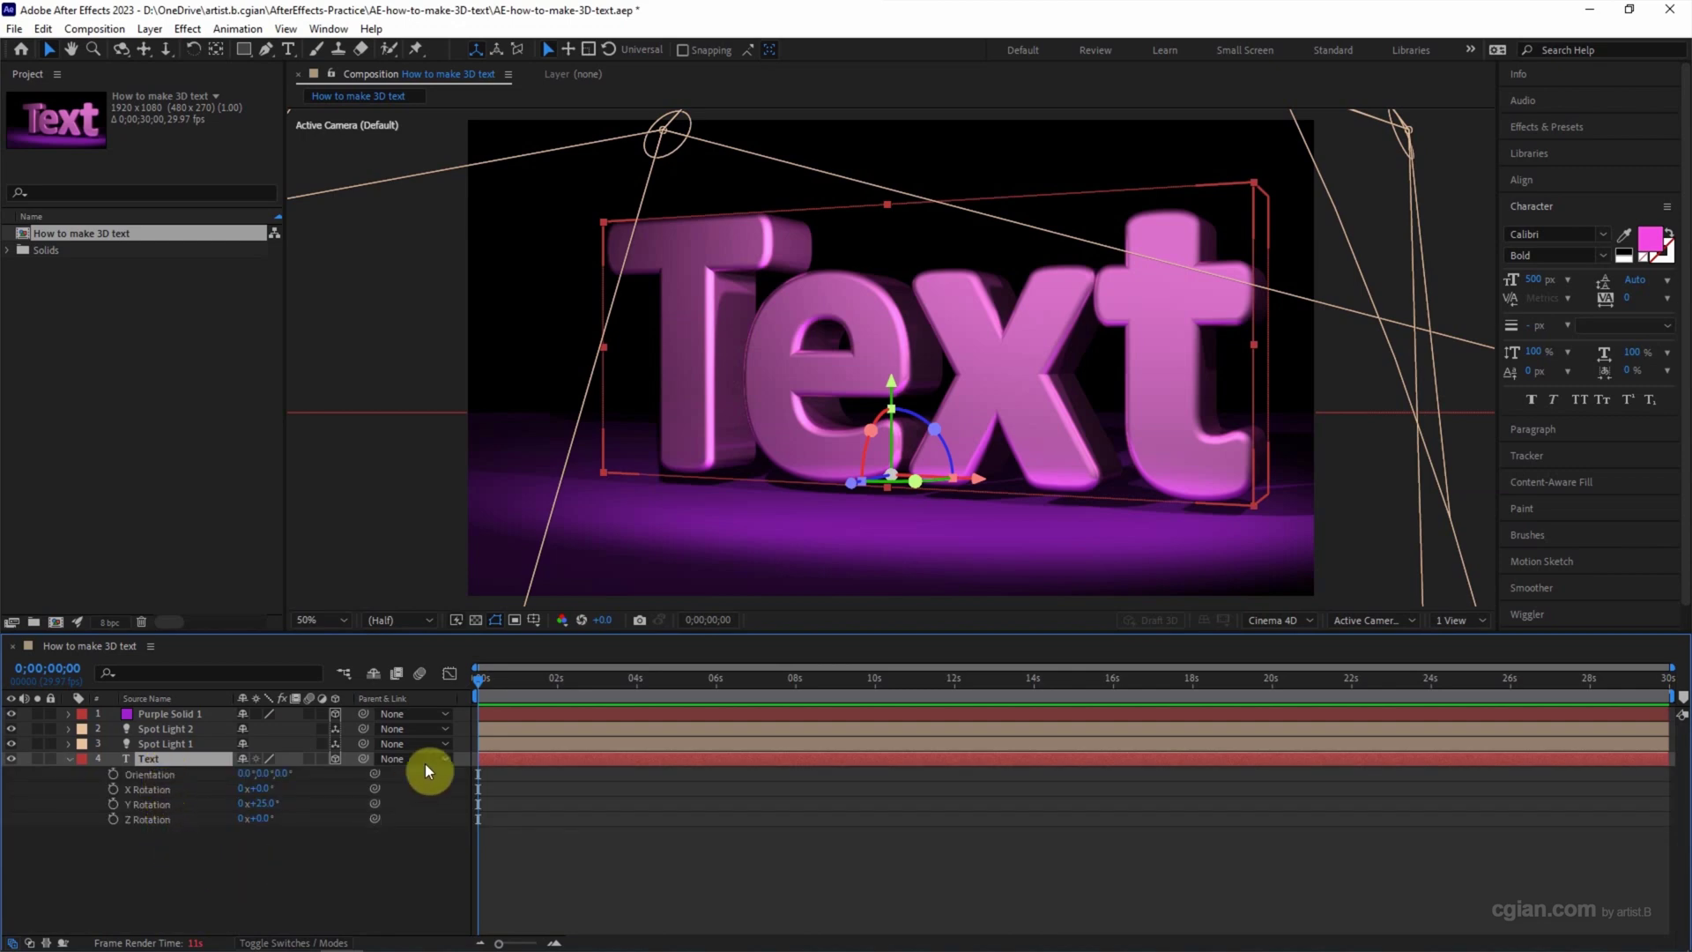
drag(473, 686, 637, 698)
click(113, 804)
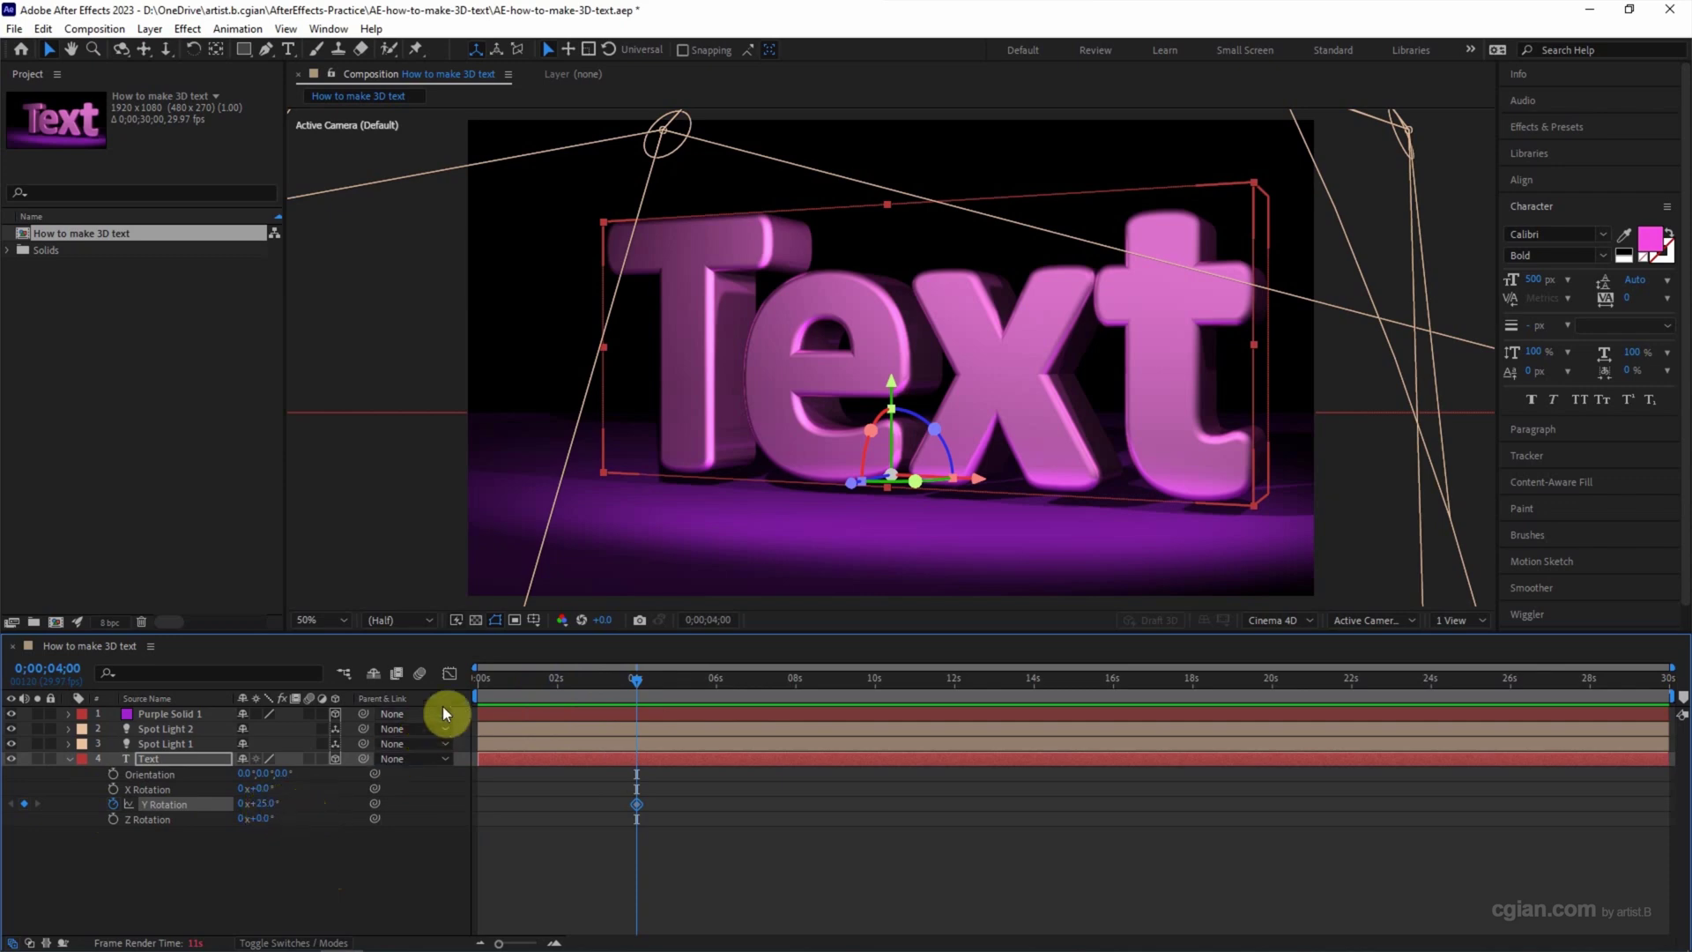
drag(487, 680, 462, 681)
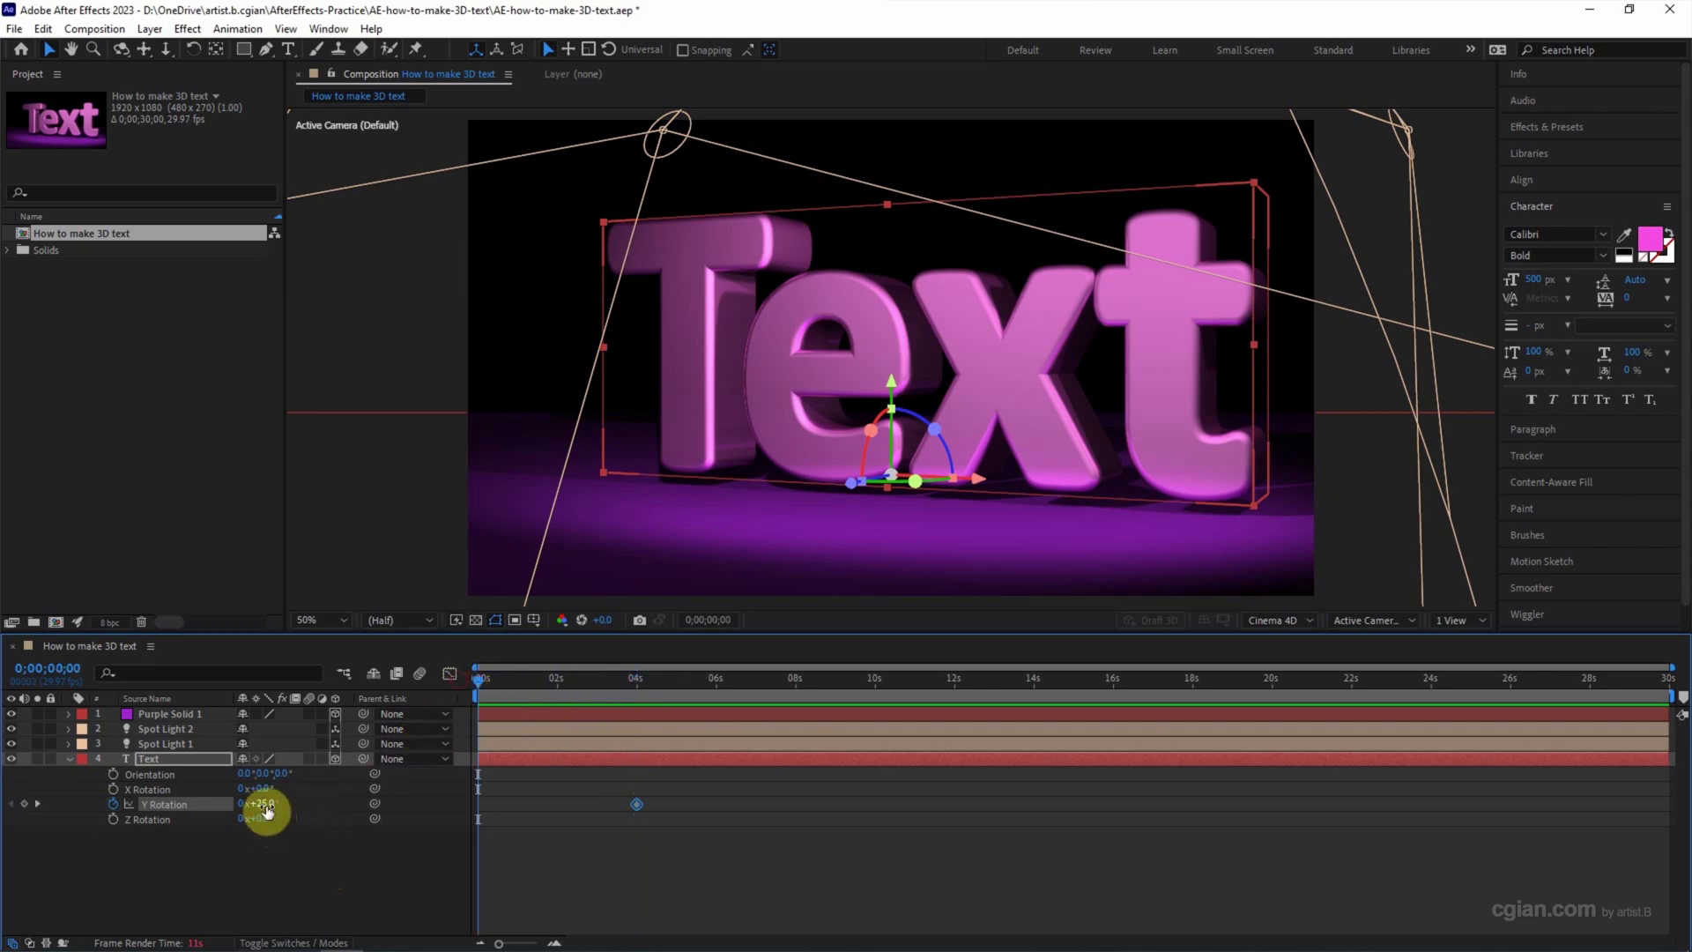
drag(267, 811, 349, 896)
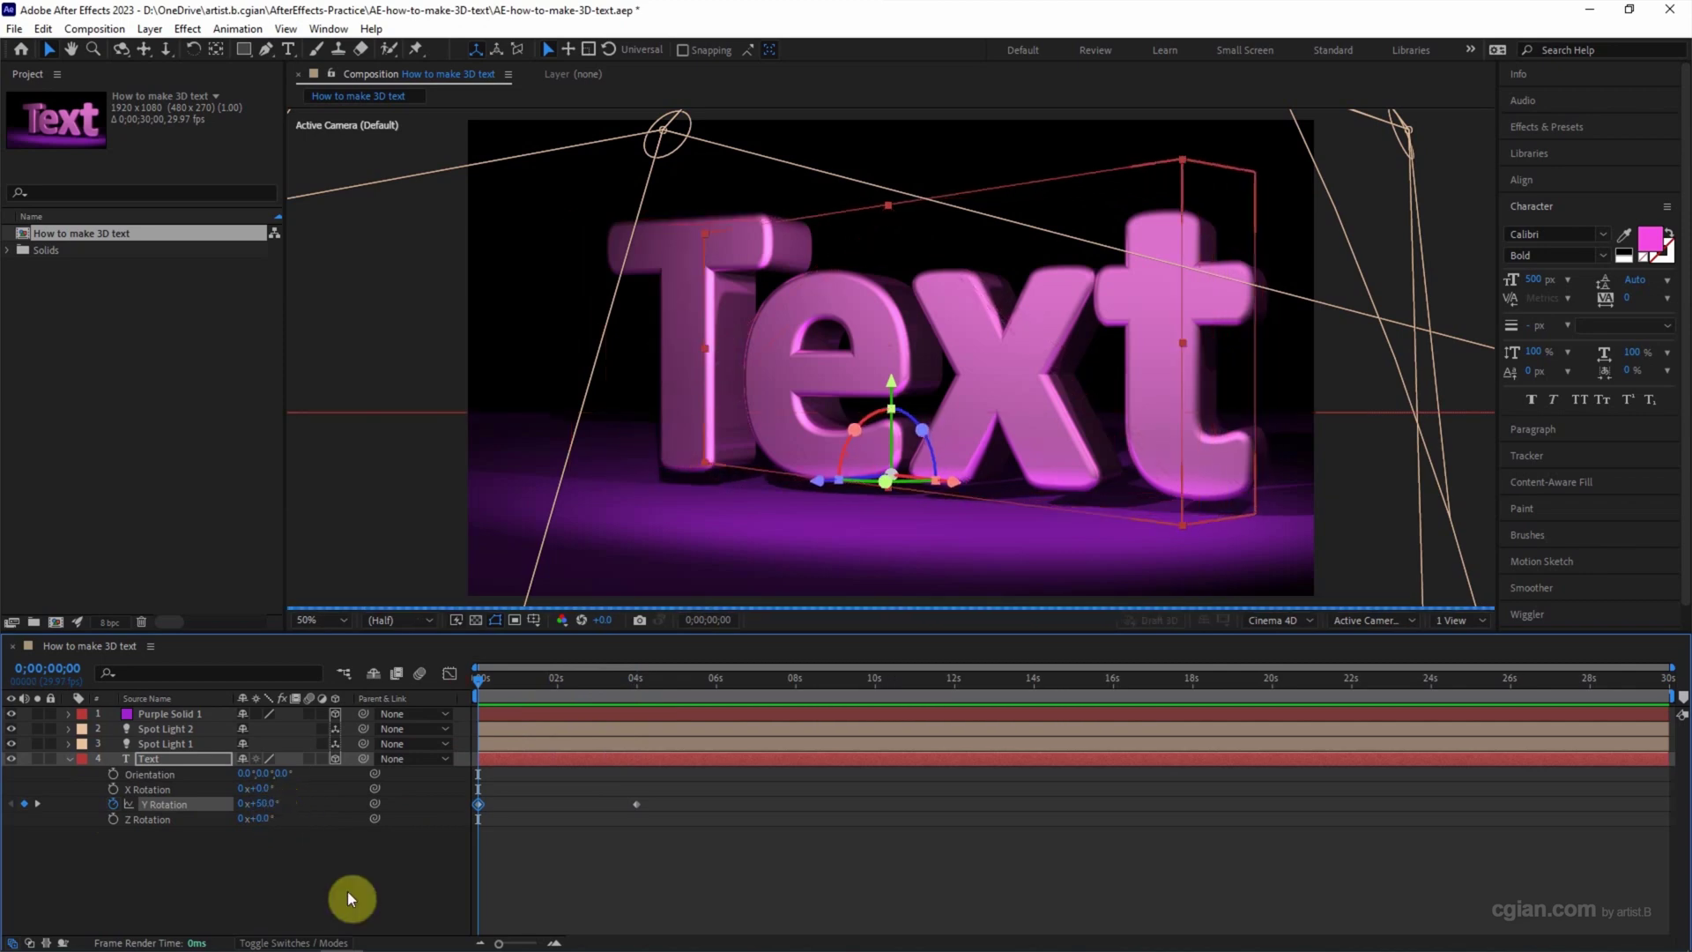